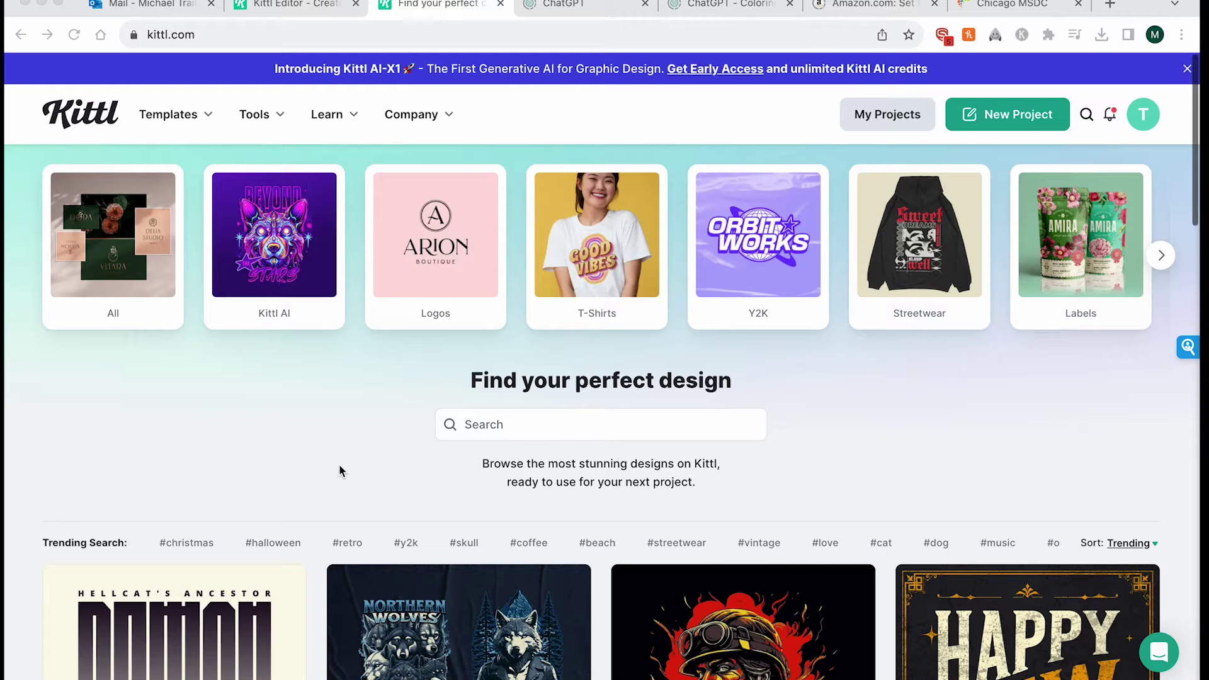
Scroll down through the trending designs, then bring up the Templates category menu.
{"action": "scroll", "coordinate": [339, 467], "scroll_direction": "down", "scroll_amount": 5}
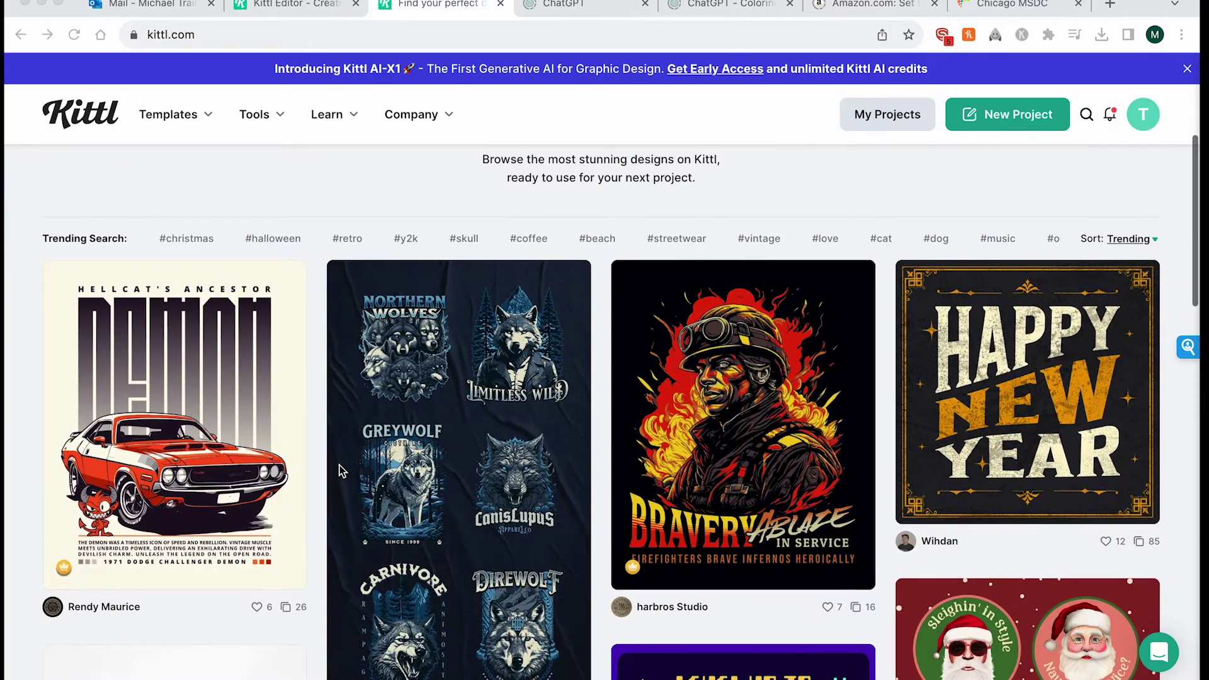
{"action": "scroll", "coordinate": [339, 471], "scroll_direction": "down", "scroll_amount": 2}
{"action": "scroll", "coordinate": [339, 471], "scroll_direction": "down", "scroll_amount": 3}
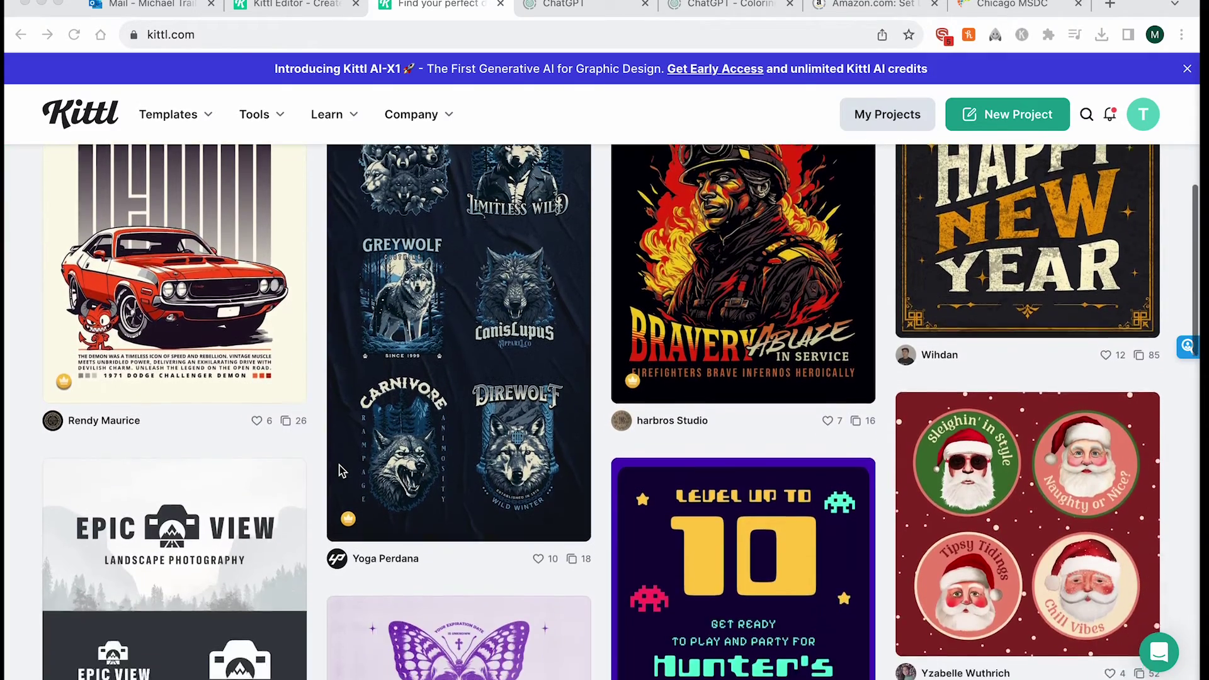
{"action": "scroll", "coordinate": [339, 469], "scroll_direction": "down", "scroll_amount": 2}
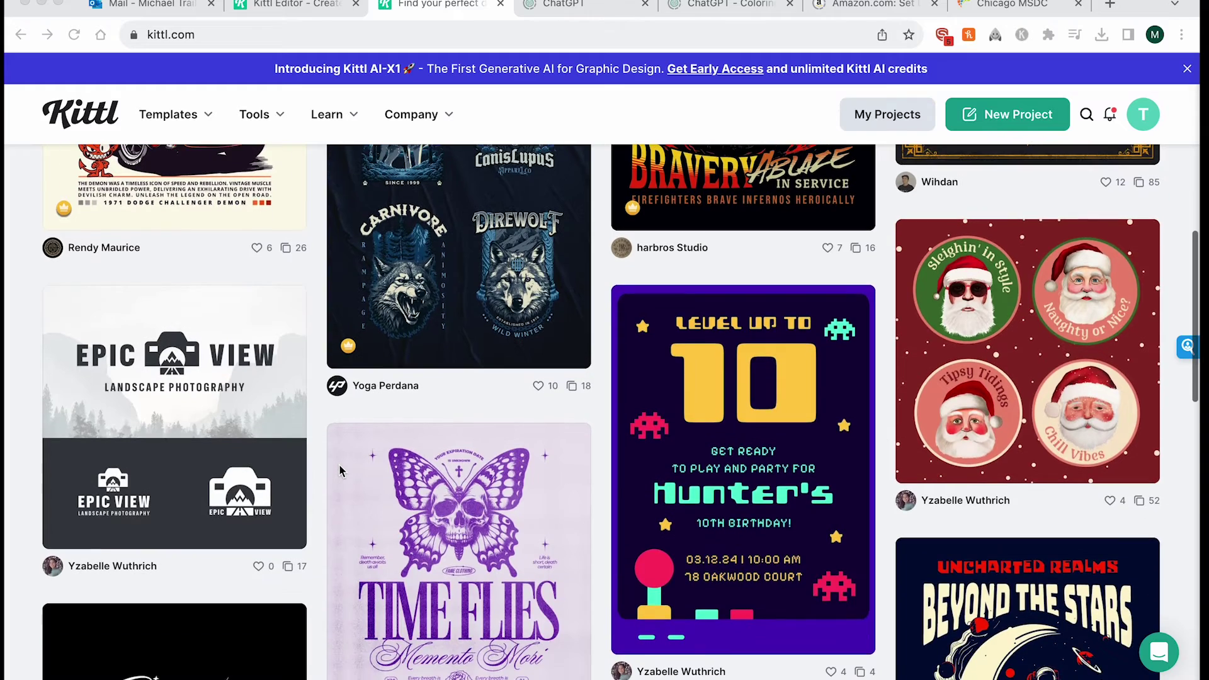
{"action": "scroll", "coordinate": [339, 471], "scroll_direction": "down", "scroll_amount": 3}
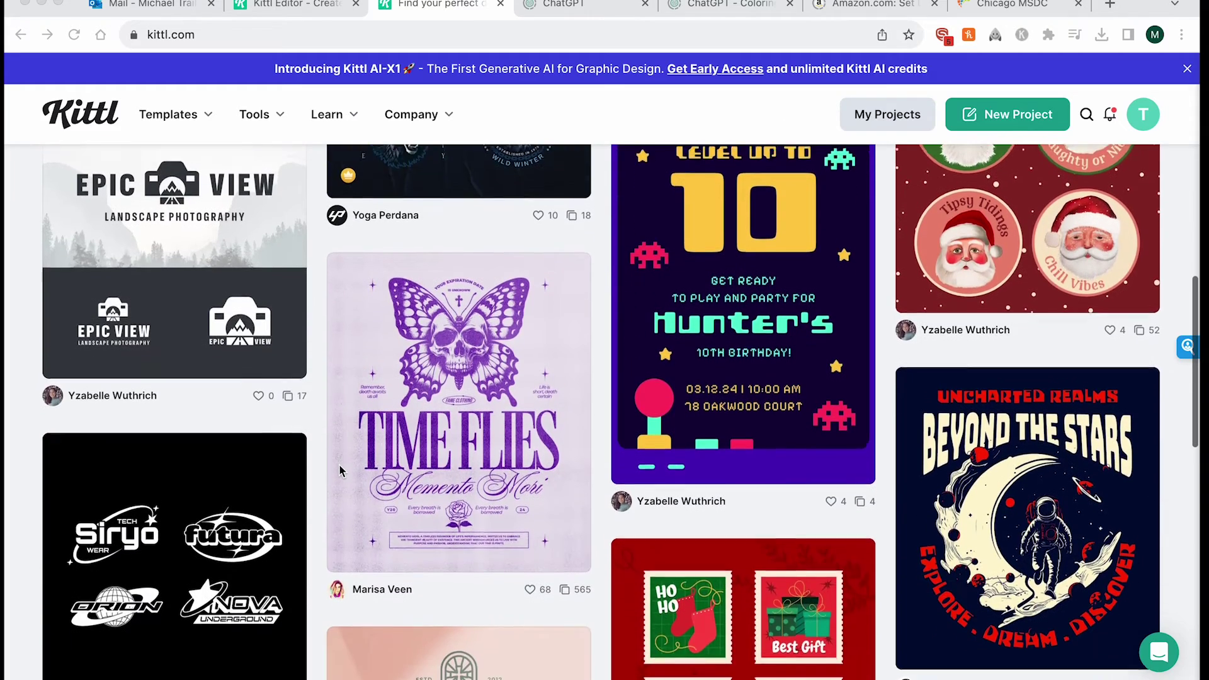
{"action": "scroll", "coordinate": [339, 469], "scroll_direction": "down", "scroll_amount": 3}
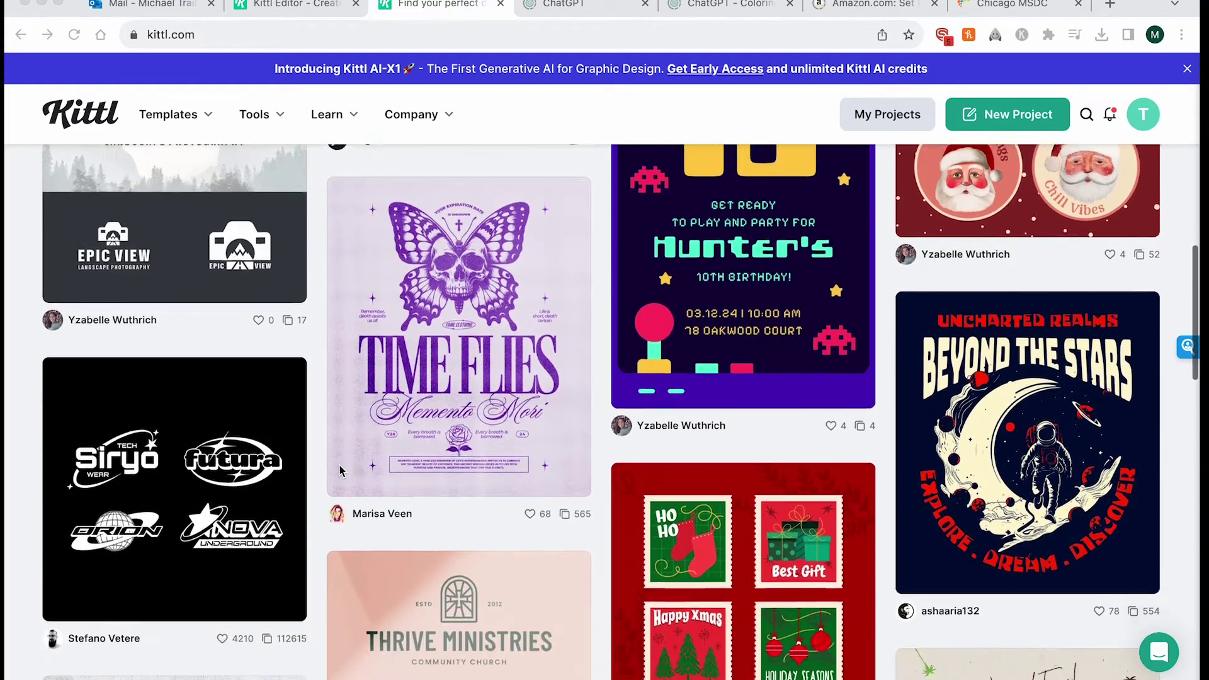
{"action": "scroll", "coordinate": [339, 469], "scroll_direction": "down", "scroll_amount": 3}
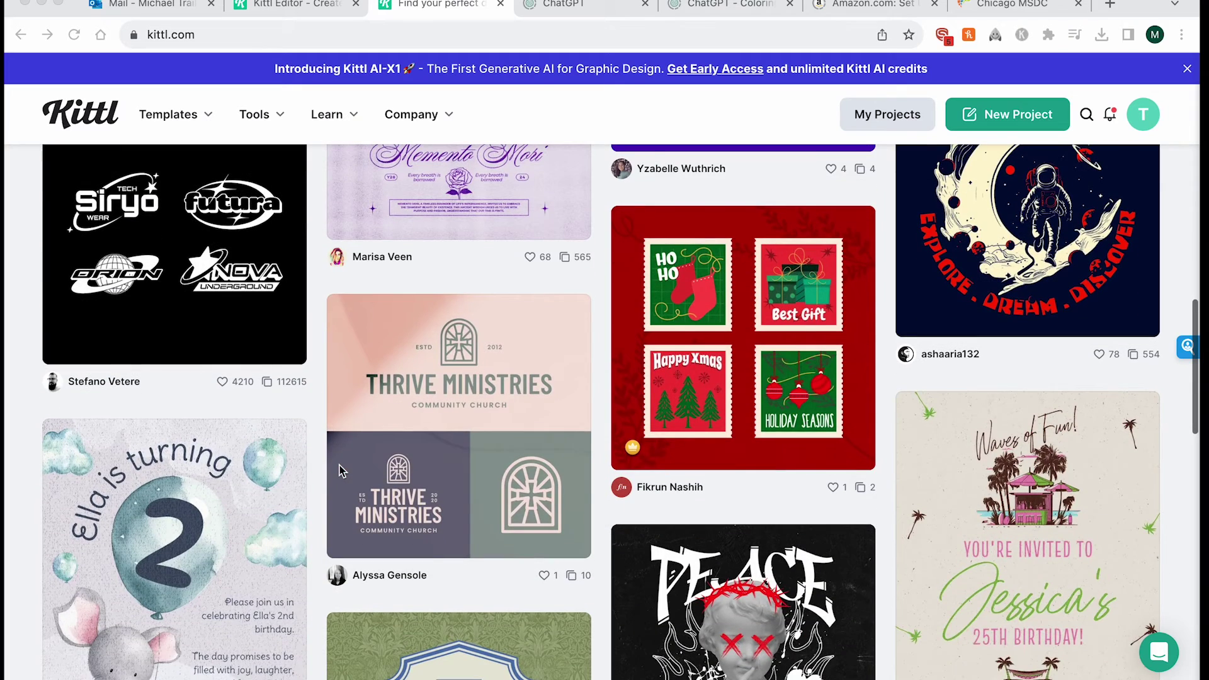
{"action": "scroll", "coordinate": [250, 478], "scroll_direction": "down", "scroll_amount": 2}
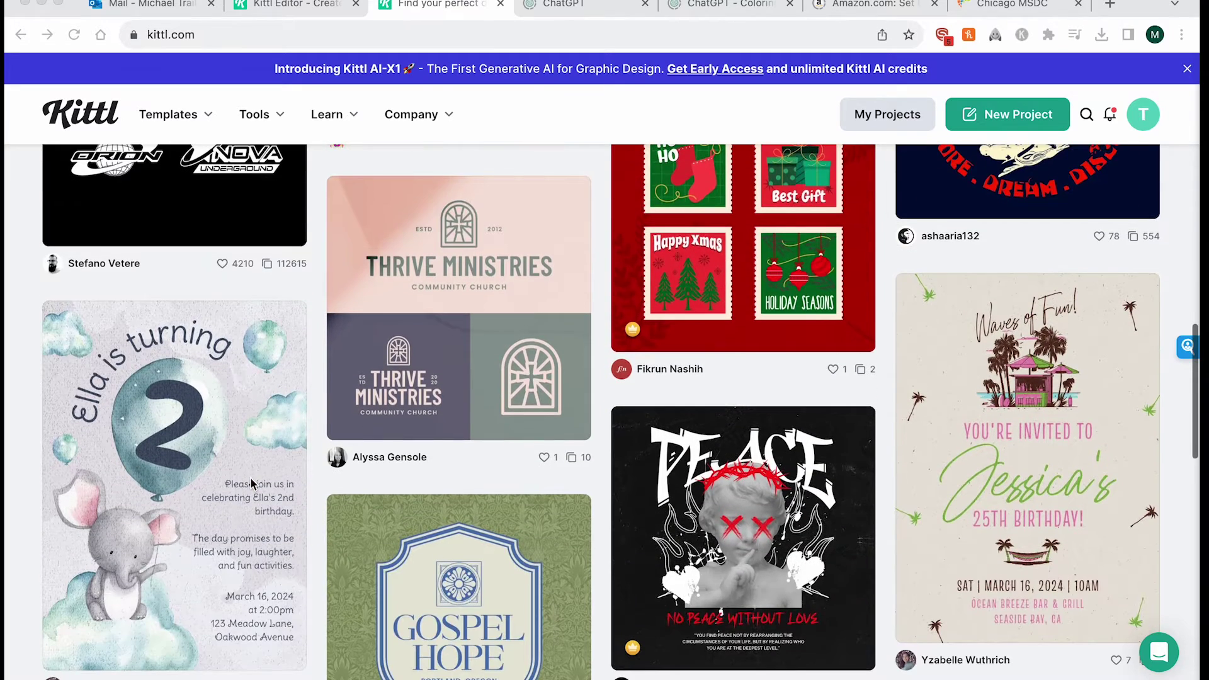
{"action": "scroll", "coordinate": [166, 480], "scroll_direction": "down", "scroll_amount": 2}
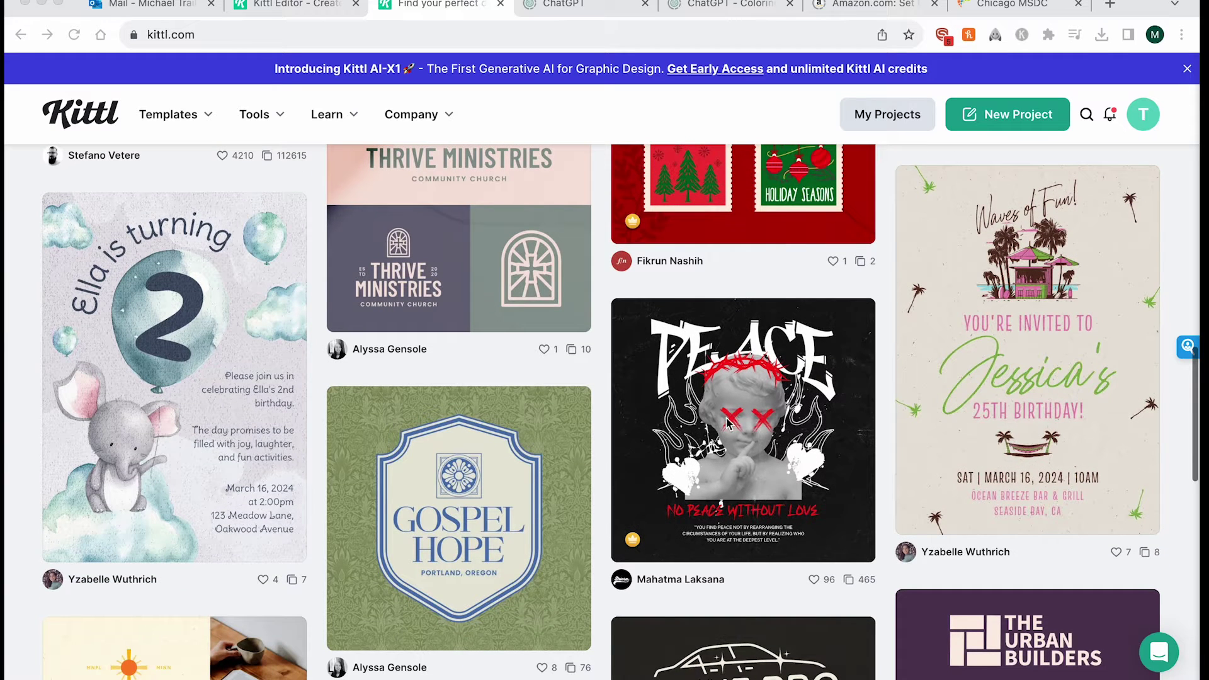
{"action": "scroll", "coordinate": [727, 422], "scroll_direction": "down", "scroll_amount": 3}
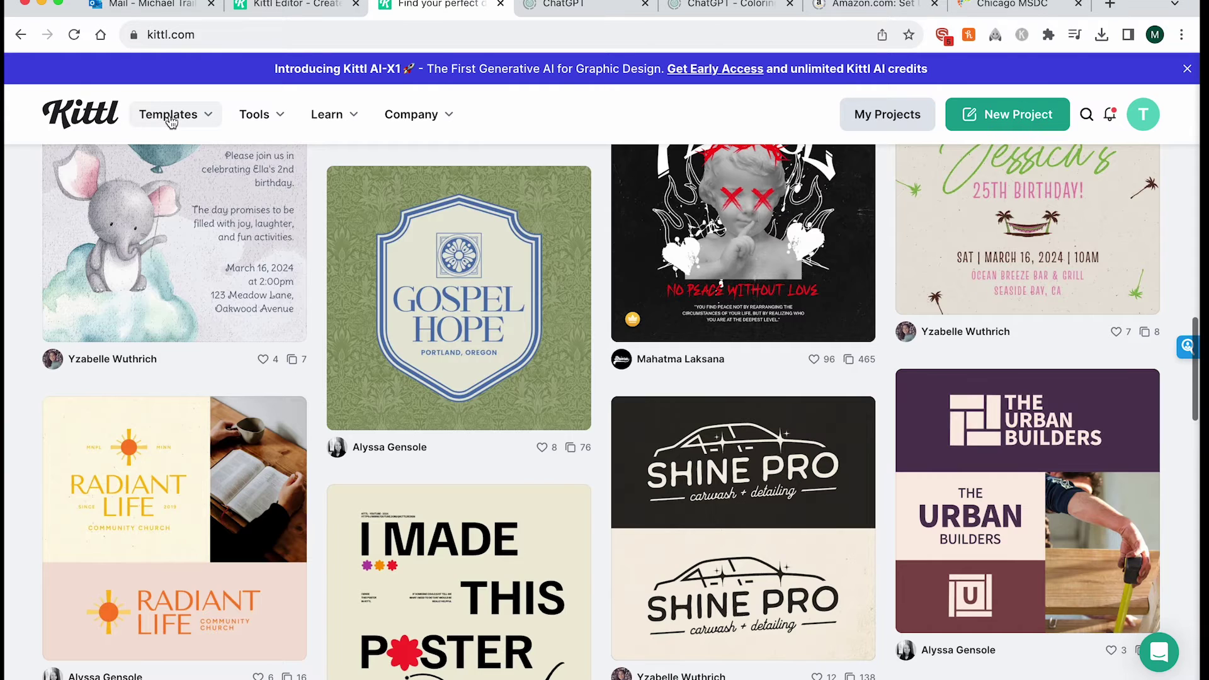
{"action": "left_click", "coordinate": [171, 121]}
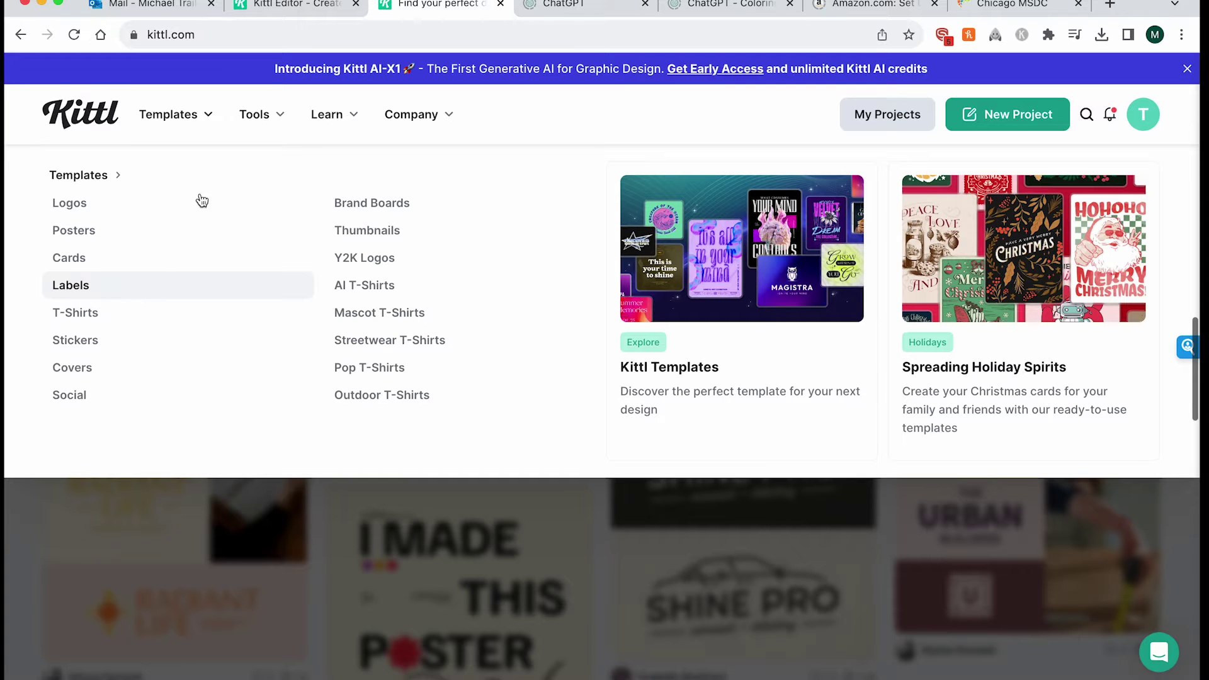
Preview the Tools, Templates and Learn menus, then scroll further down the gallery.
{"action": "mouse_move", "coordinate": [262, 115]}
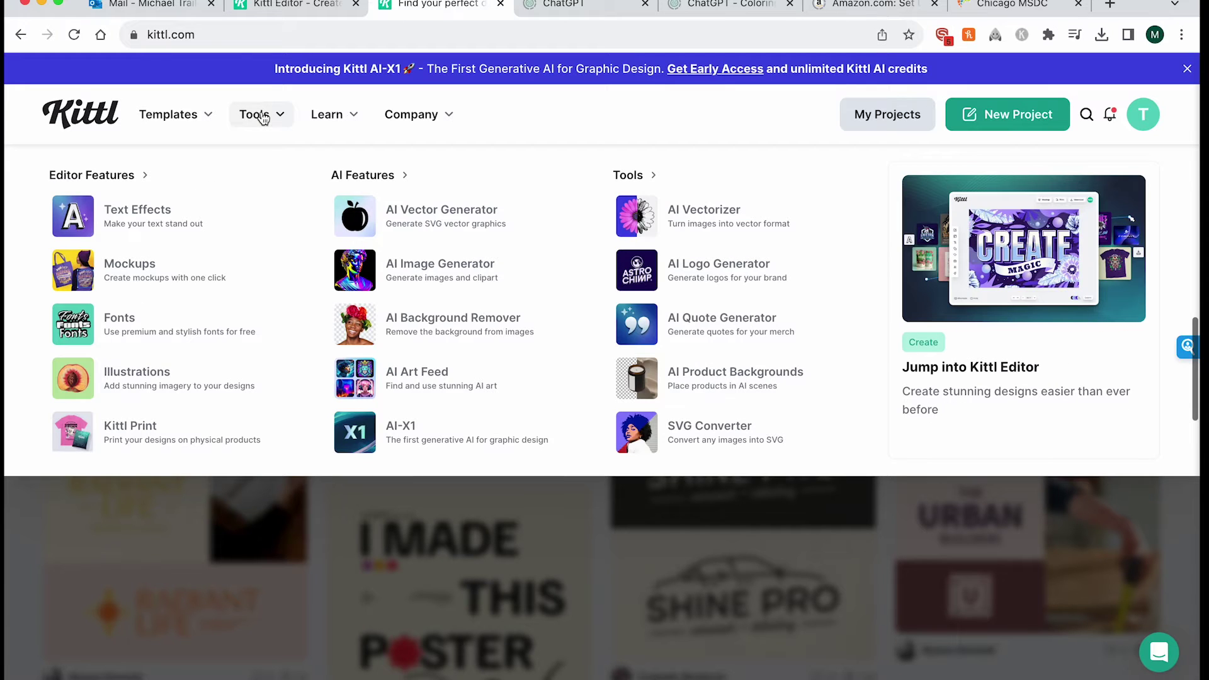
{"action": "mouse_move", "coordinate": [183, 118]}
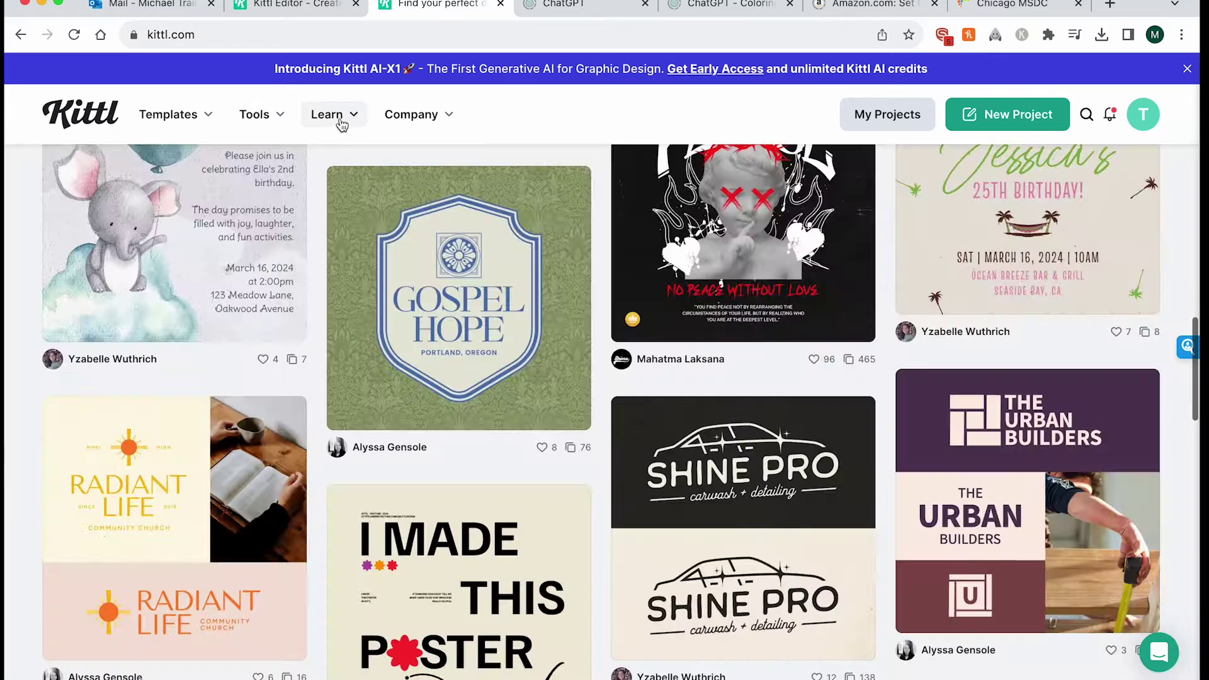
{"action": "mouse_move", "coordinate": [338, 119]}
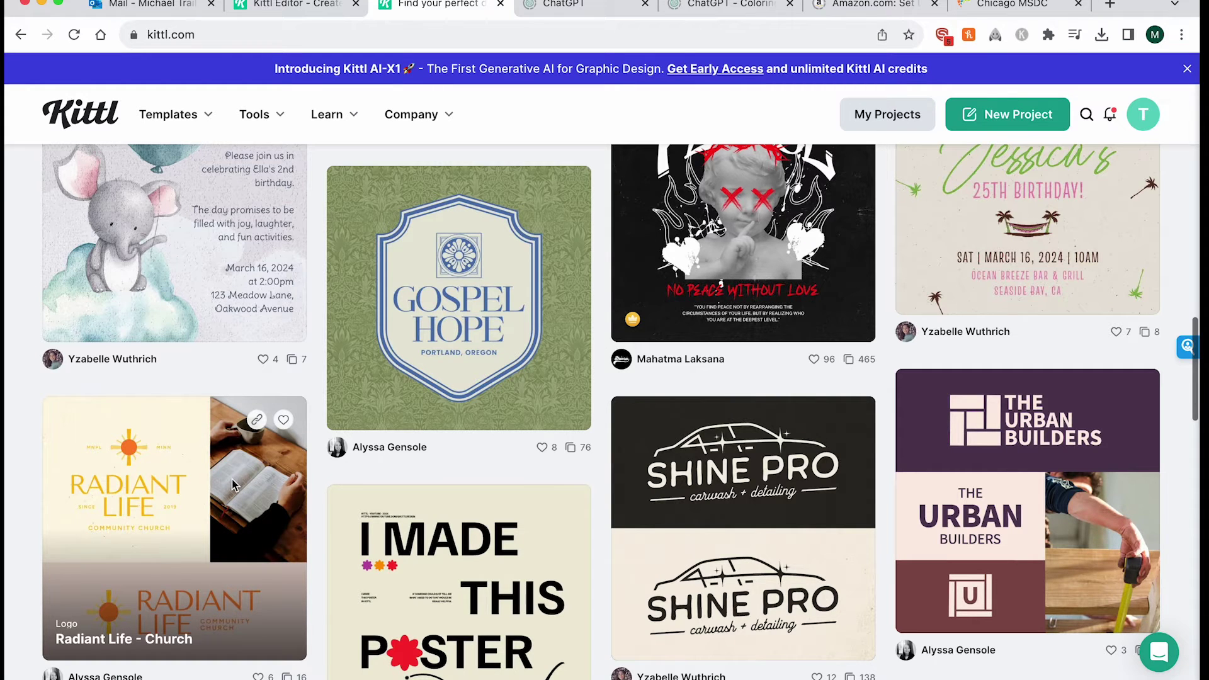
{"action": "scroll", "coordinate": [232, 479], "scroll_direction": "down", "scroll_amount": 5}
{"action": "scroll", "coordinate": [232, 479], "scroll_direction": "down", "scroll_amount": 1}
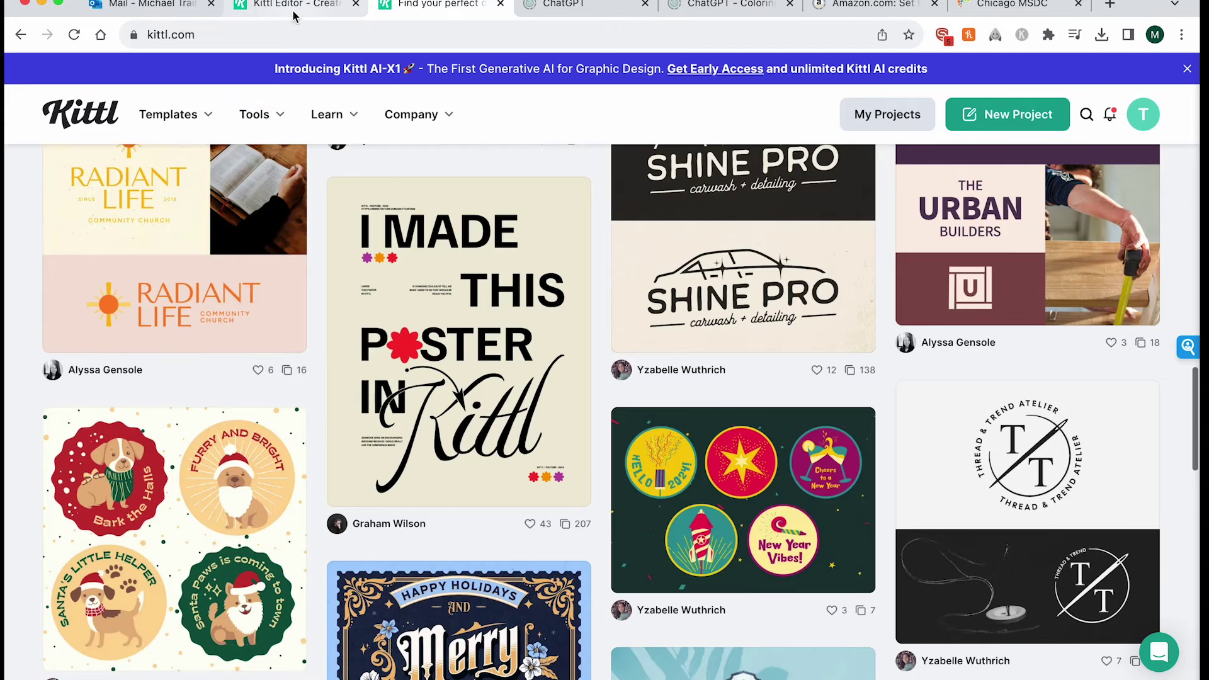
Close Download Options on the KITTL.COM REVIEW thumbnail, pan the canvas, and return to 'Find your perfect design'.
{"action": "left_click", "coordinate": [295, 13]}
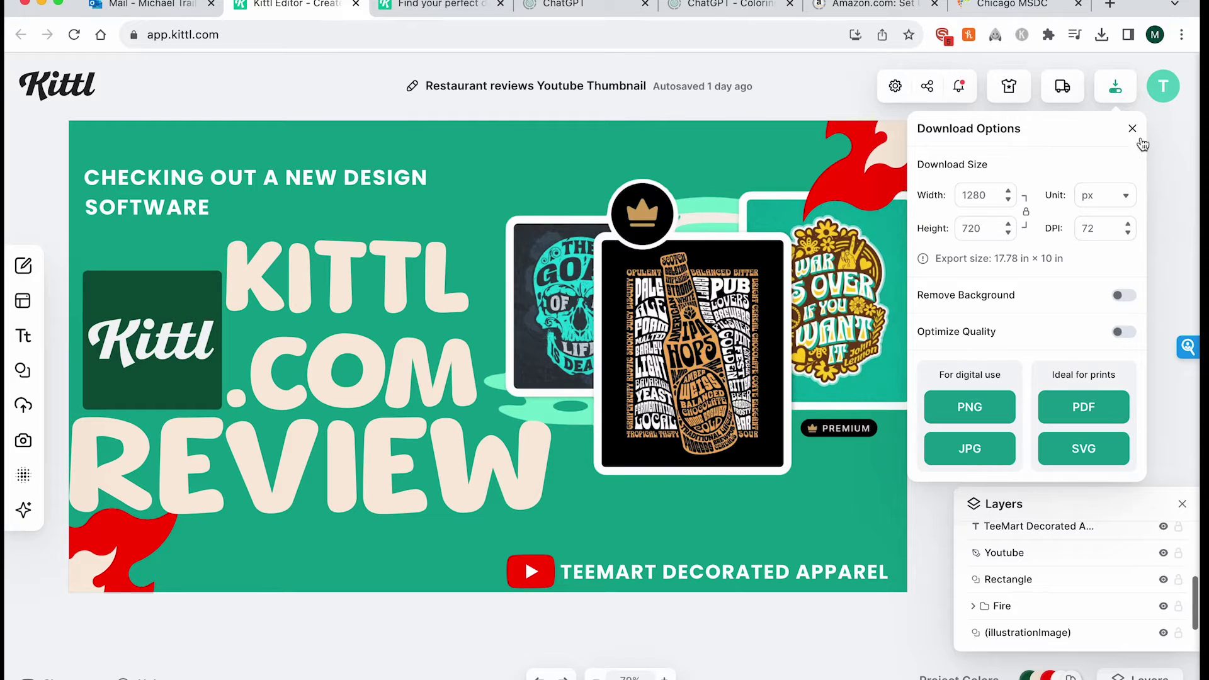
{"action": "left_click", "coordinate": [1132, 130]}
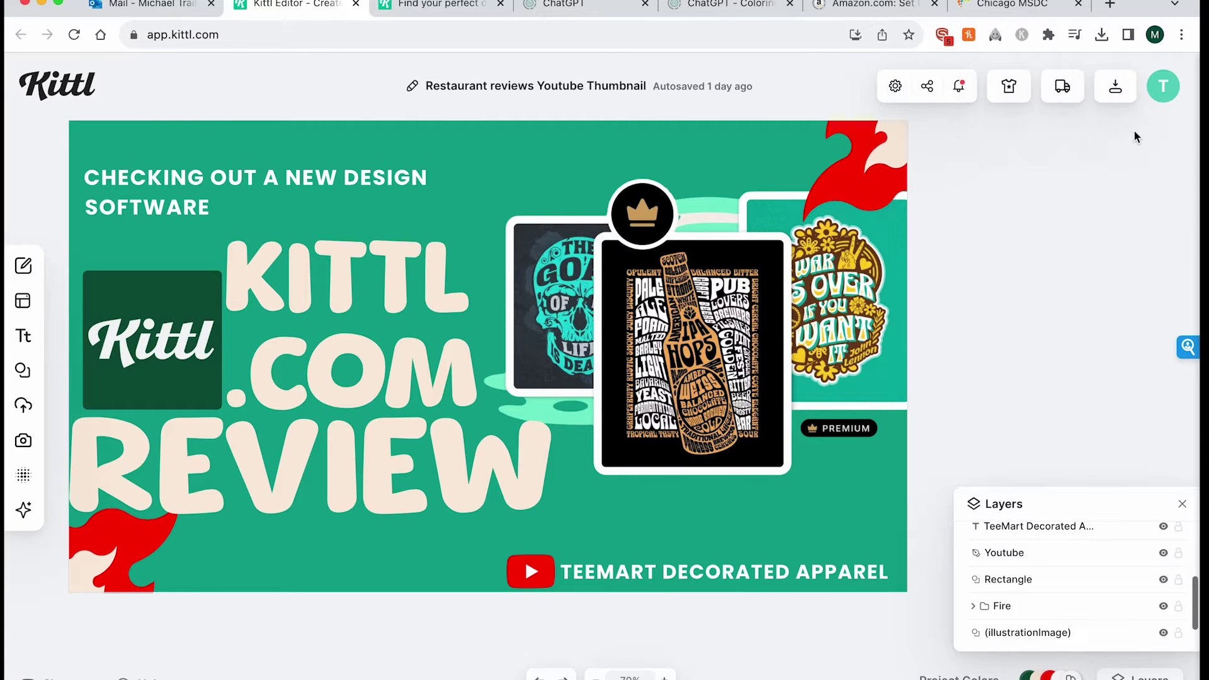
{"action": "scroll", "coordinate": [392, 670], "scroll_direction": "down", "scroll_amount": 5}
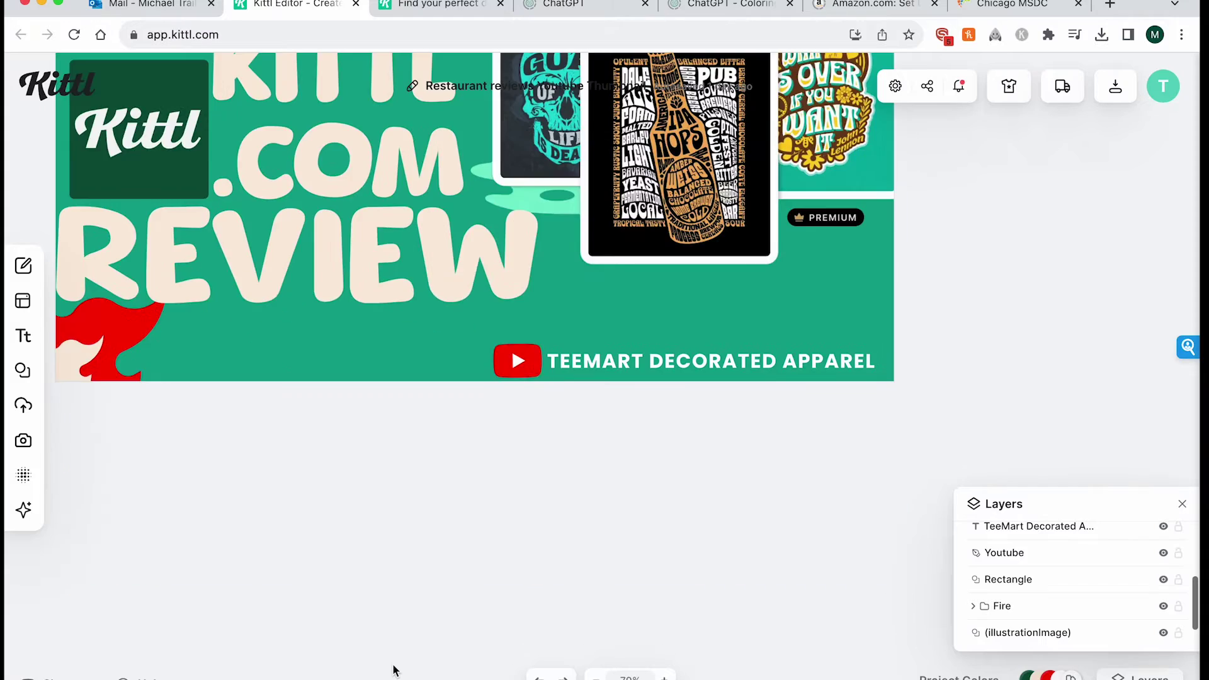
{"action": "scroll", "coordinate": [393, 670], "scroll_direction": "left", "scroll_amount": 3}
{"action": "scroll", "coordinate": [393, 670], "scroll_direction": "up", "scroll_amount": 5}
{"action": "scroll", "coordinate": [393, 670], "scroll_direction": "left", "scroll_amount": 3}
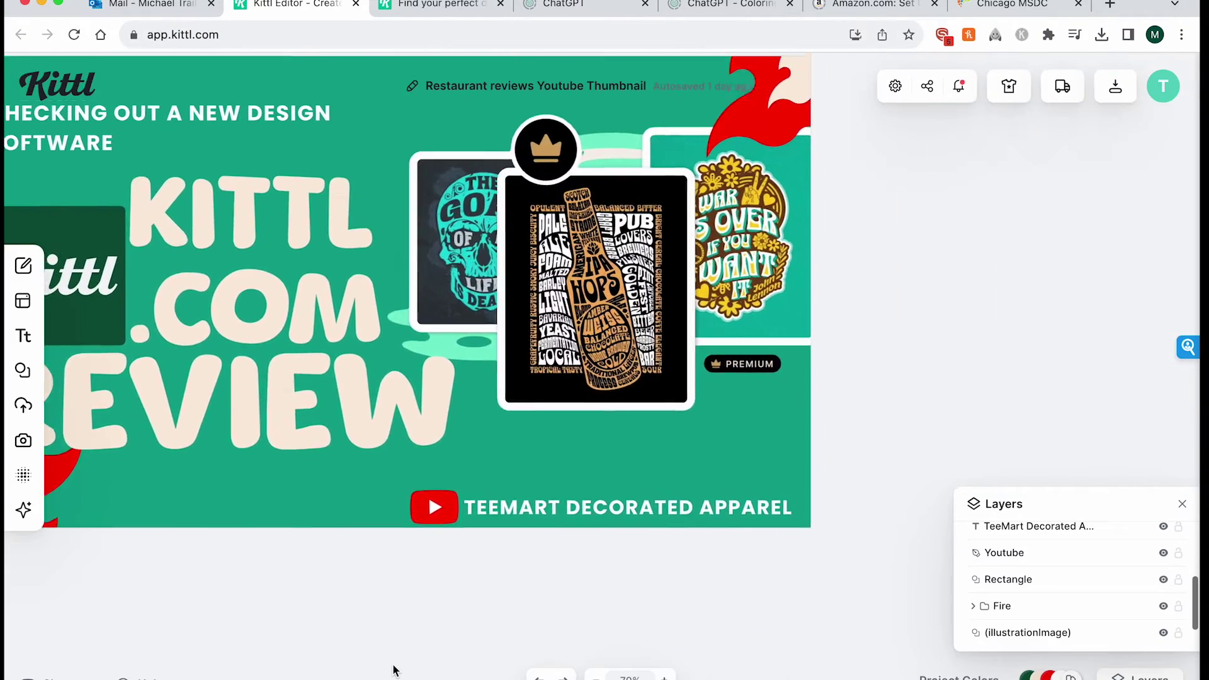
{"action": "scroll", "coordinate": [393, 669], "scroll_direction": "right", "scroll_amount": 4}
{"action": "scroll", "coordinate": [393, 669], "scroll_direction": "down", "scroll_amount": 3}
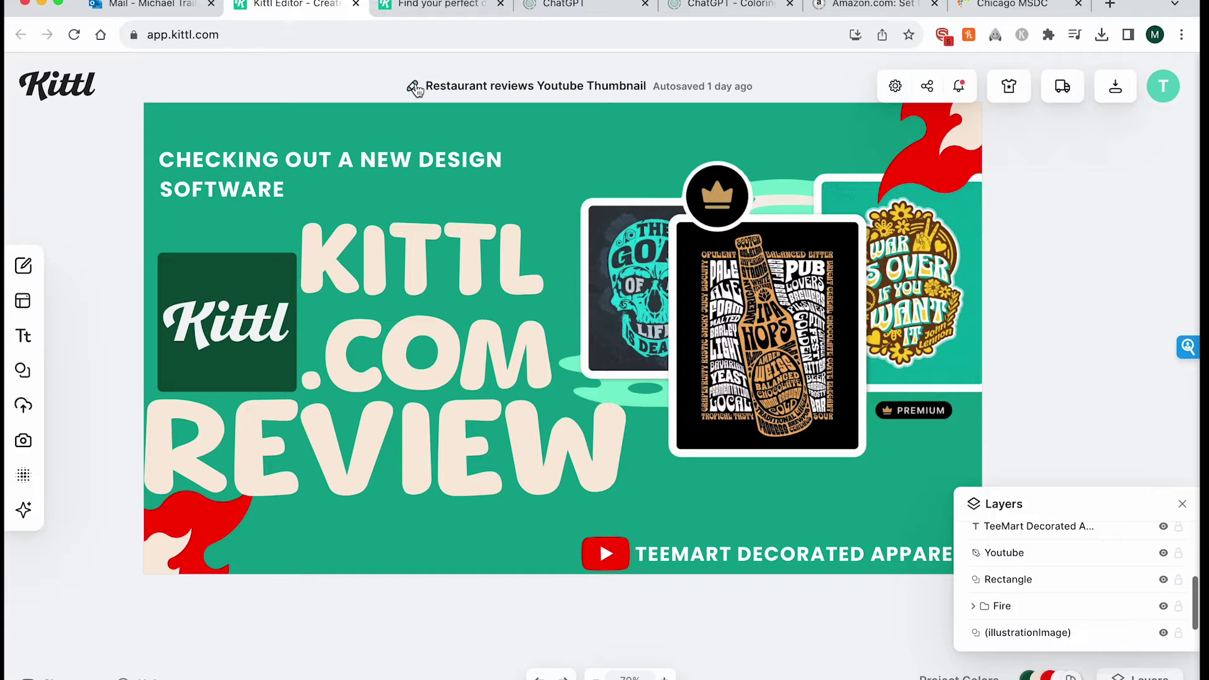
{"action": "left_click", "coordinate": [450, 6]}
Search the template gallery for 'thumbnail' designs.
{"action": "scroll", "coordinate": [378, 283], "scroll_direction": "up", "scroll_amount": 10}
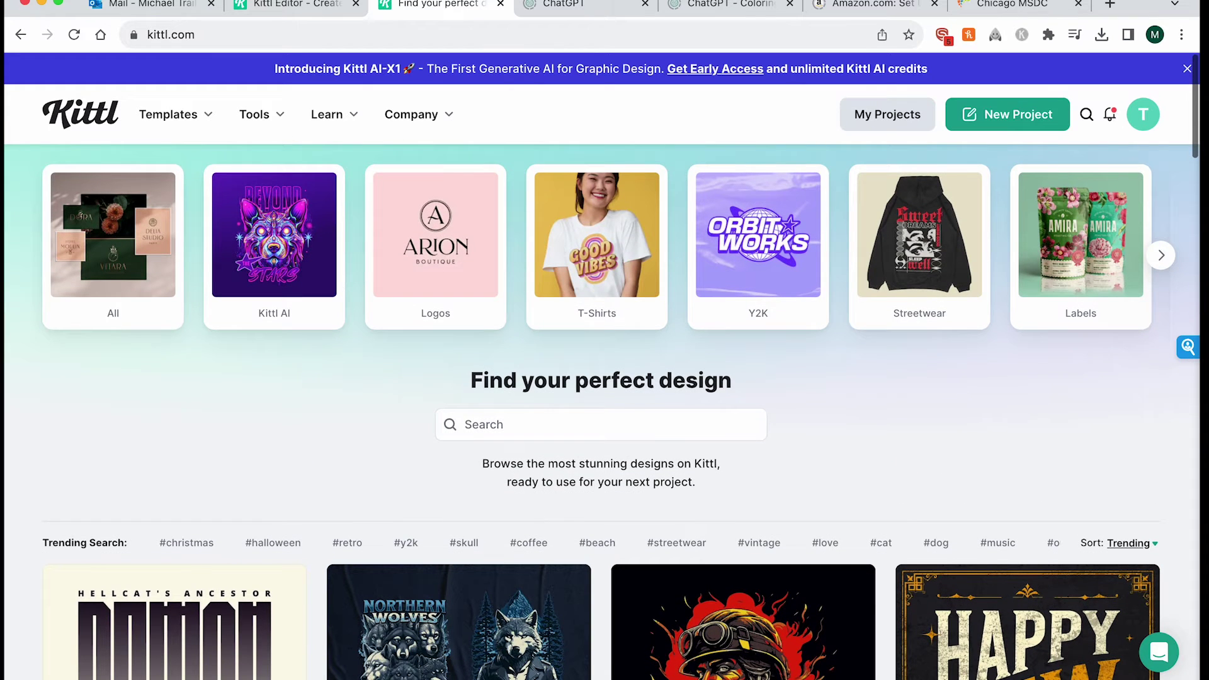
{"action": "left_click", "coordinate": [547, 419]}
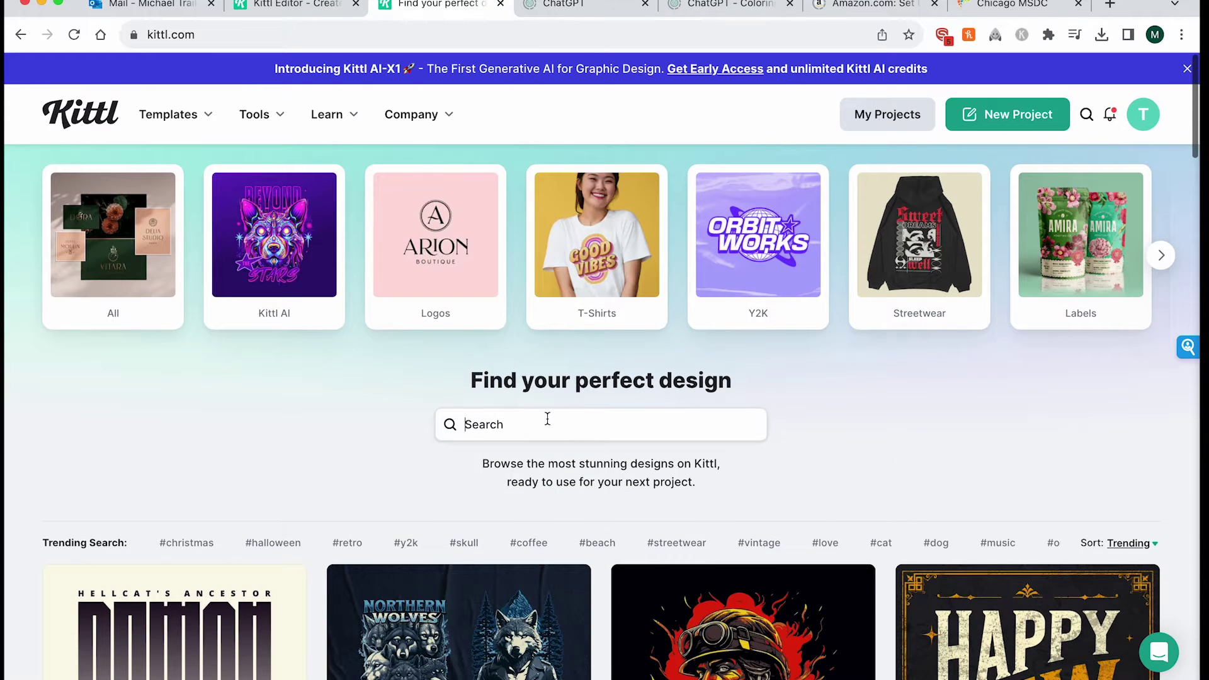
{"action": "type", "text": "thu"}
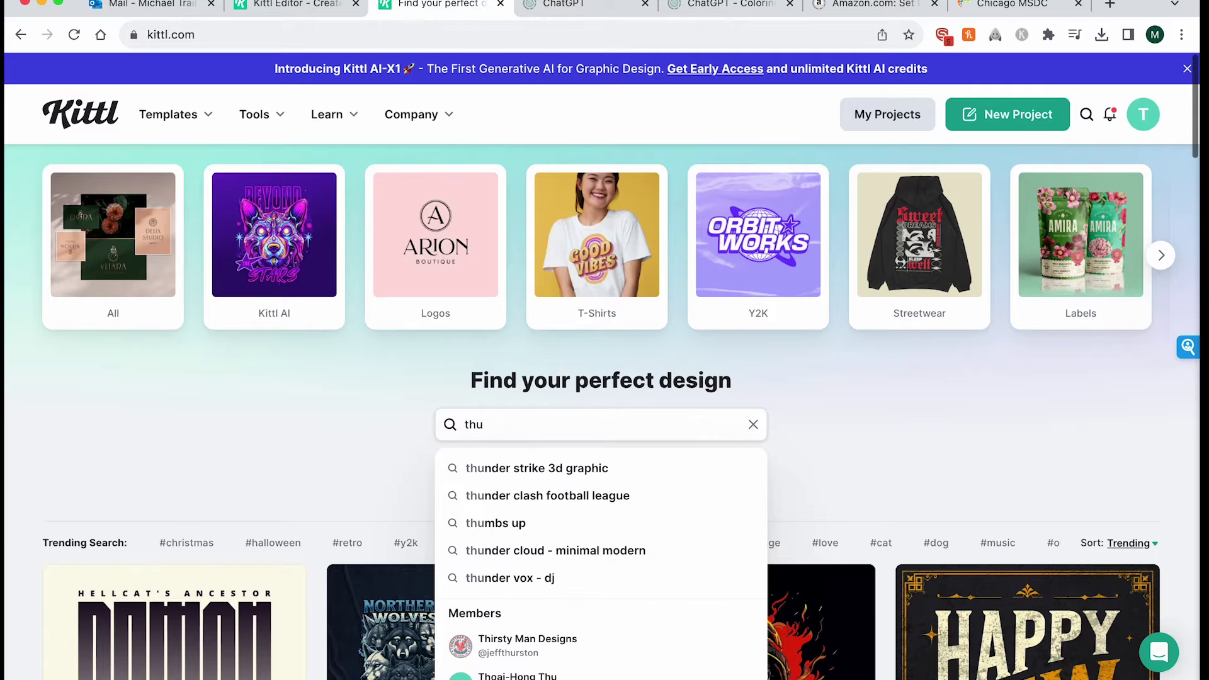
{"action": "type", "text": "mbna"}
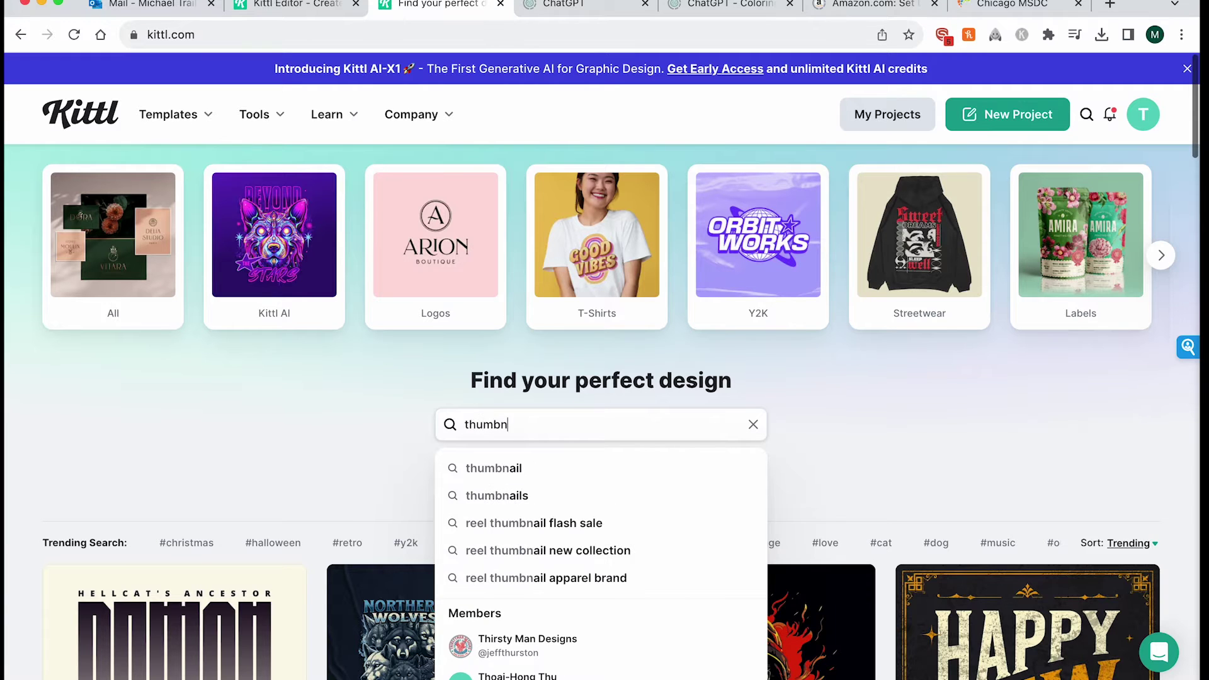
{"action": "left_click", "coordinate": [502, 486]}
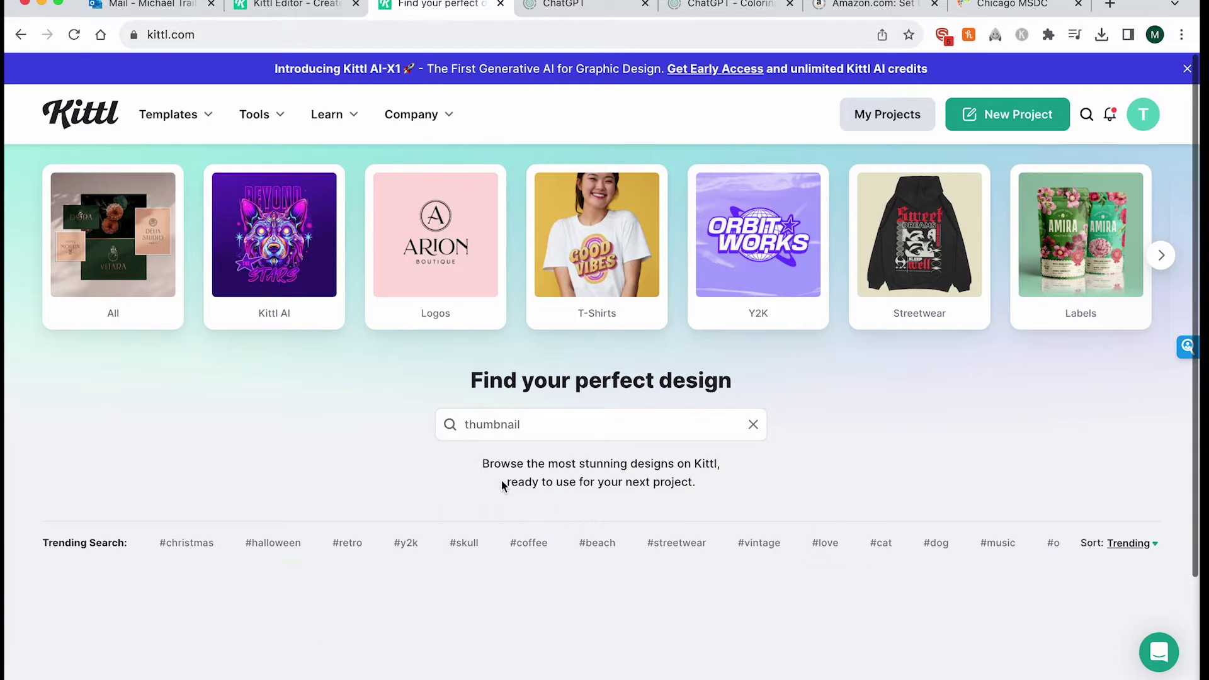
View the Spicy Street Ramen template's details, then go back to the KITTL.COM REVIEW design.
{"action": "scroll", "coordinate": [503, 483], "scroll_direction": "down", "scroll_amount": 4}
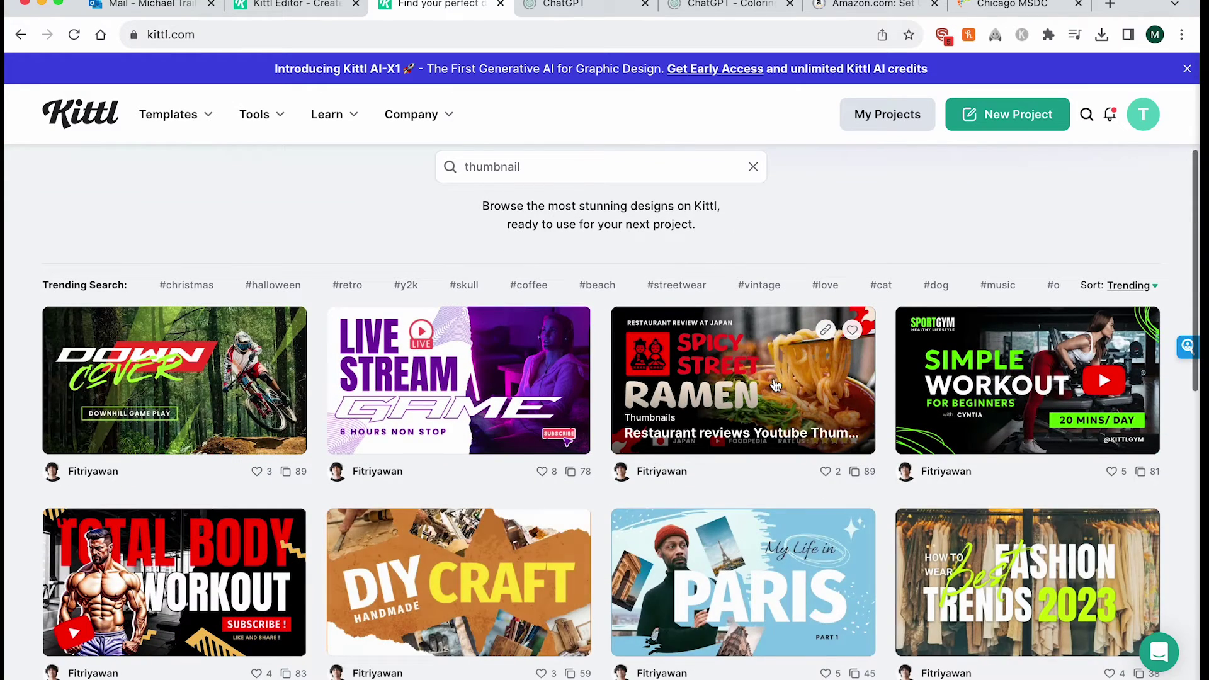
{"action": "left_click", "coordinate": [775, 385]}
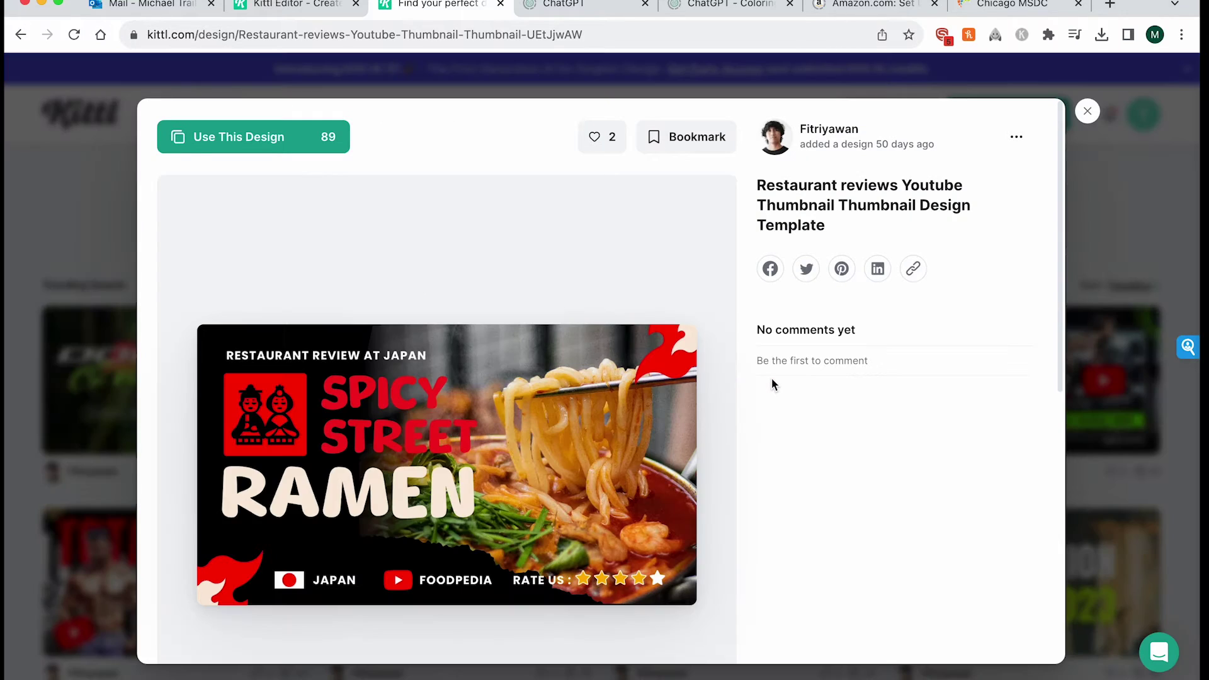
{"action": "scroll", "coordinate": [772, 378], "scroll_direction": "left", "scroll_amount": 3}
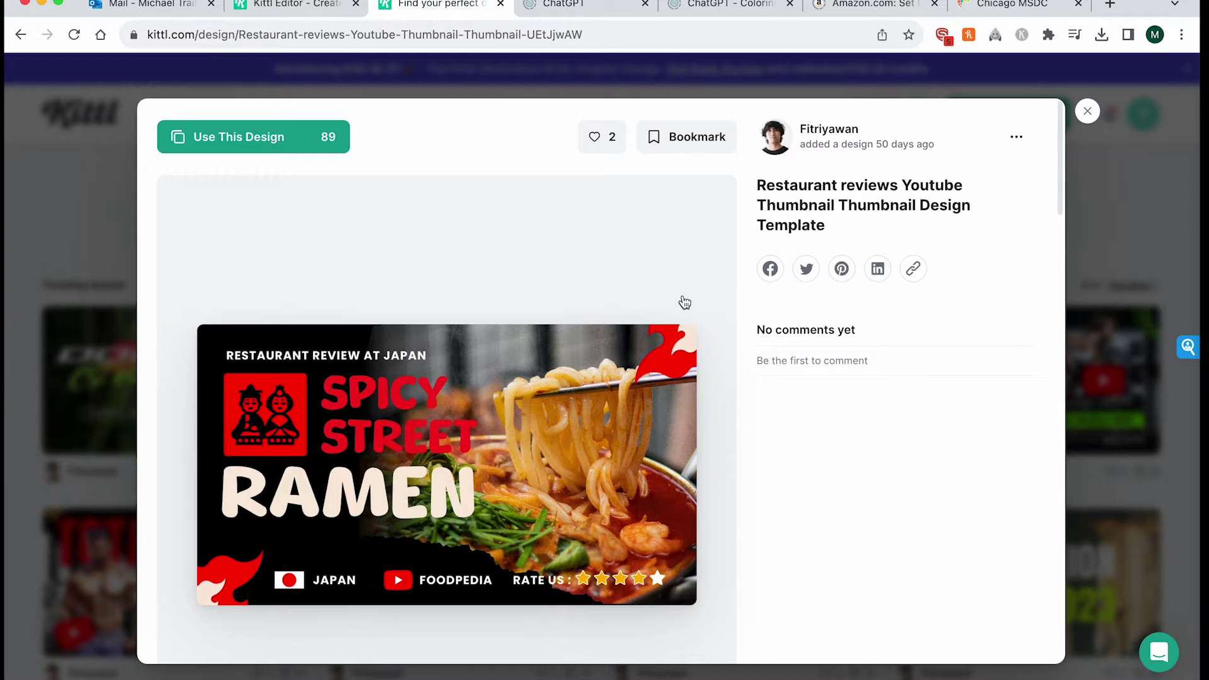
{"action": "scroll", "coordinate": [684, 302], "scroll_direction": "down", "scroll_amount": 3}
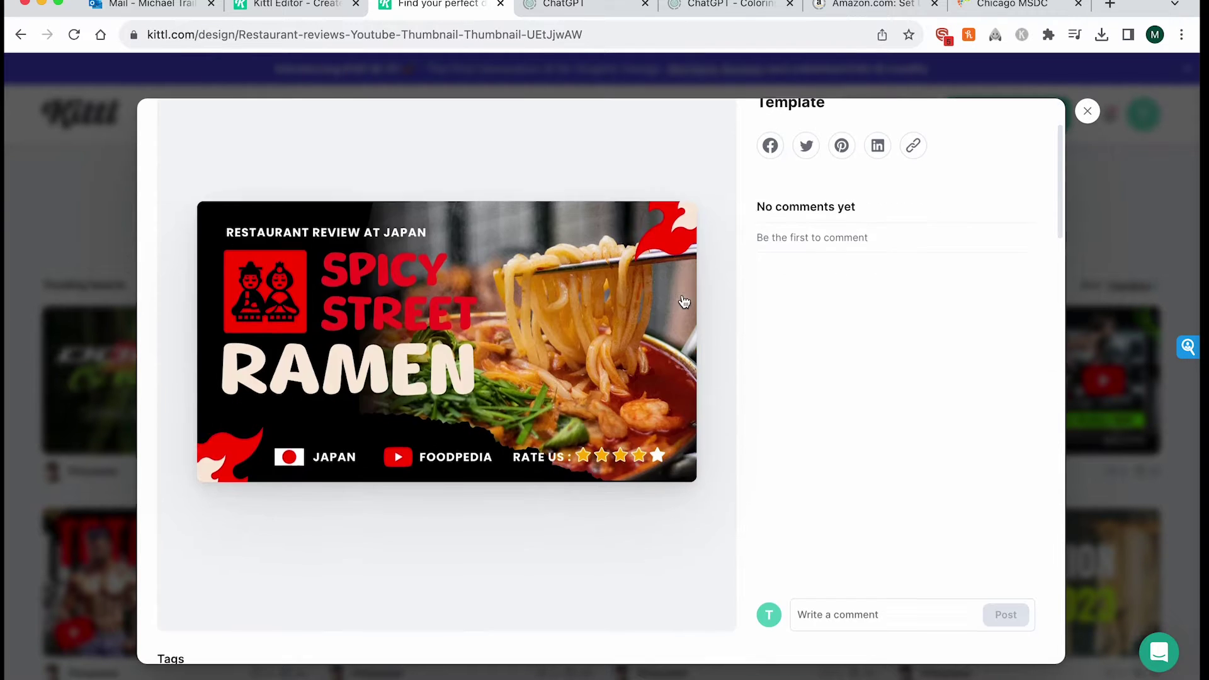
{"action": "scroll", "coordinate": [684, 302], "scroll_direction": "up", "scroll_amount": 3}
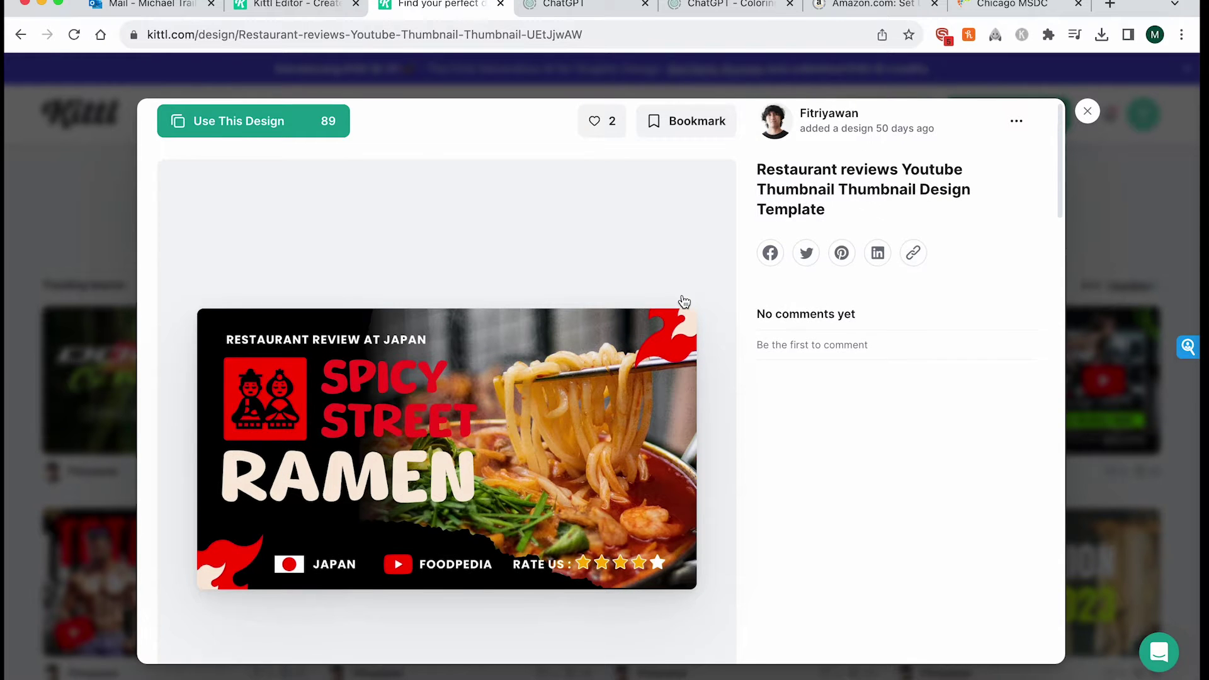
{"action": "scroll", "coordinate": [684, 302], "scroll_direction": "down", "scroll_amount": 1}
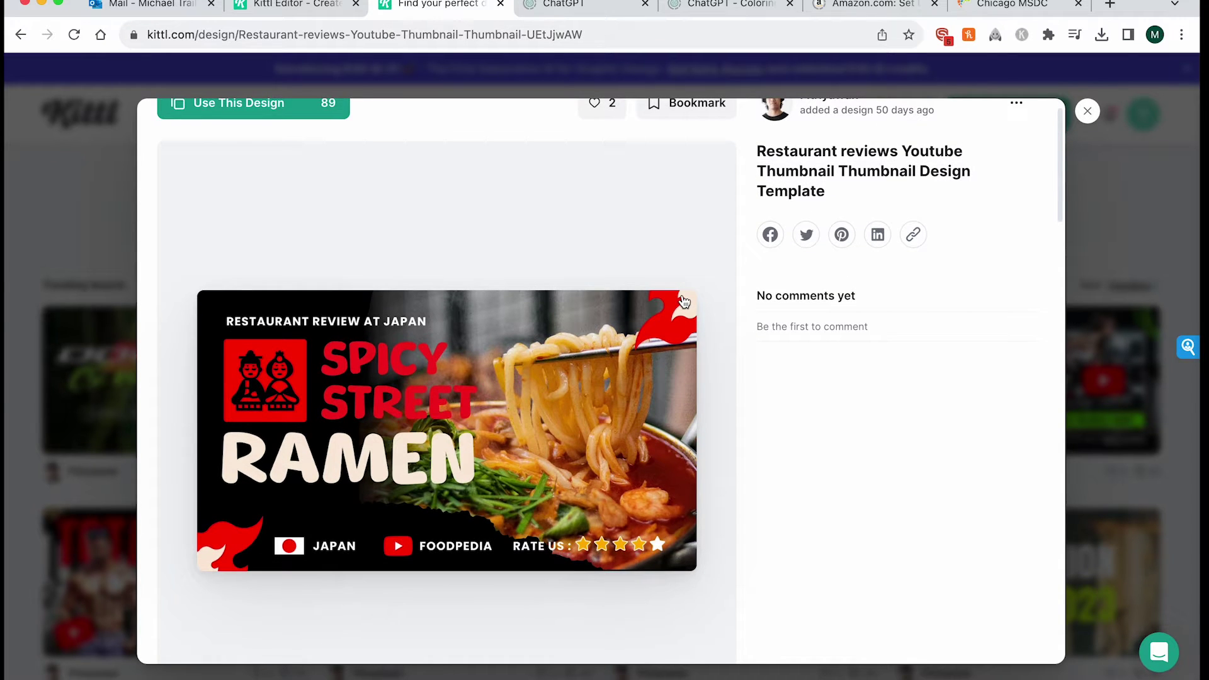
{"action": "left_click", "coordinate": [328, 6]}
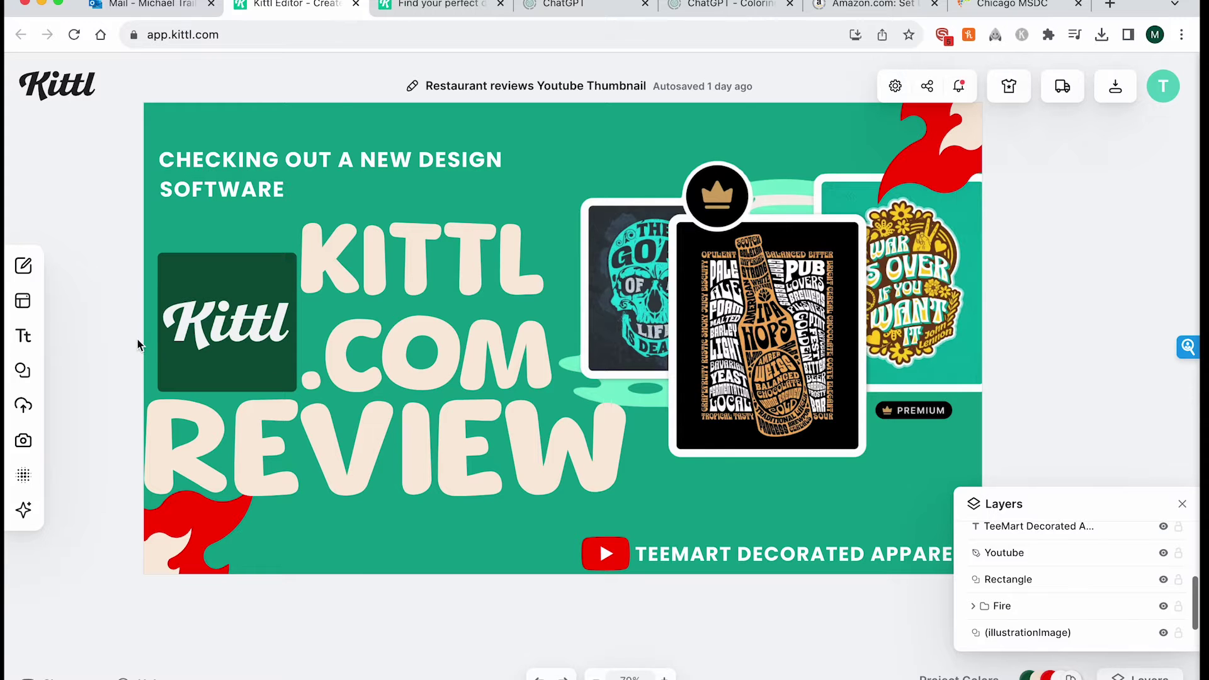
Try a thick outline on the KITTL .COM headline, then reset Border Weight to 0.
{"action": "scroll", "coordinate": [138, 345], "scroll_direction": "up", "scroll_amount": 3}
{"action": "scroll", "coordinate": [138, 345], "scroll_direction": "down", "scroll_amount": 5}
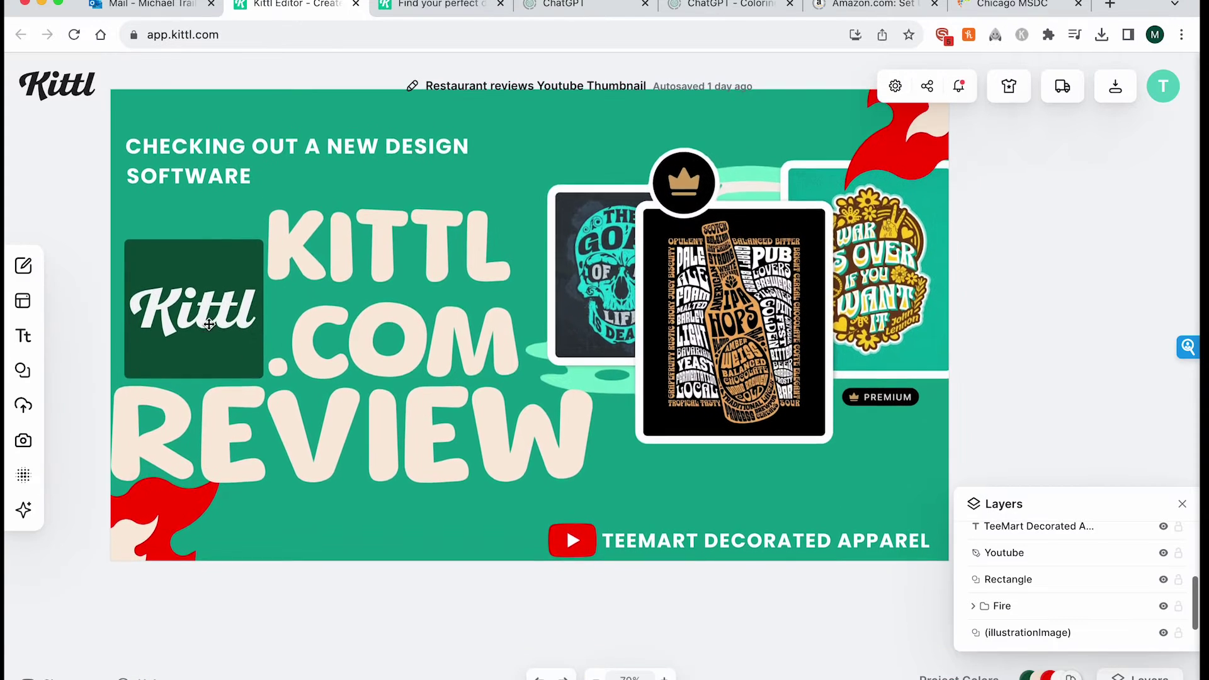
{"action": "left_click", "coordinate": [335, 246]}
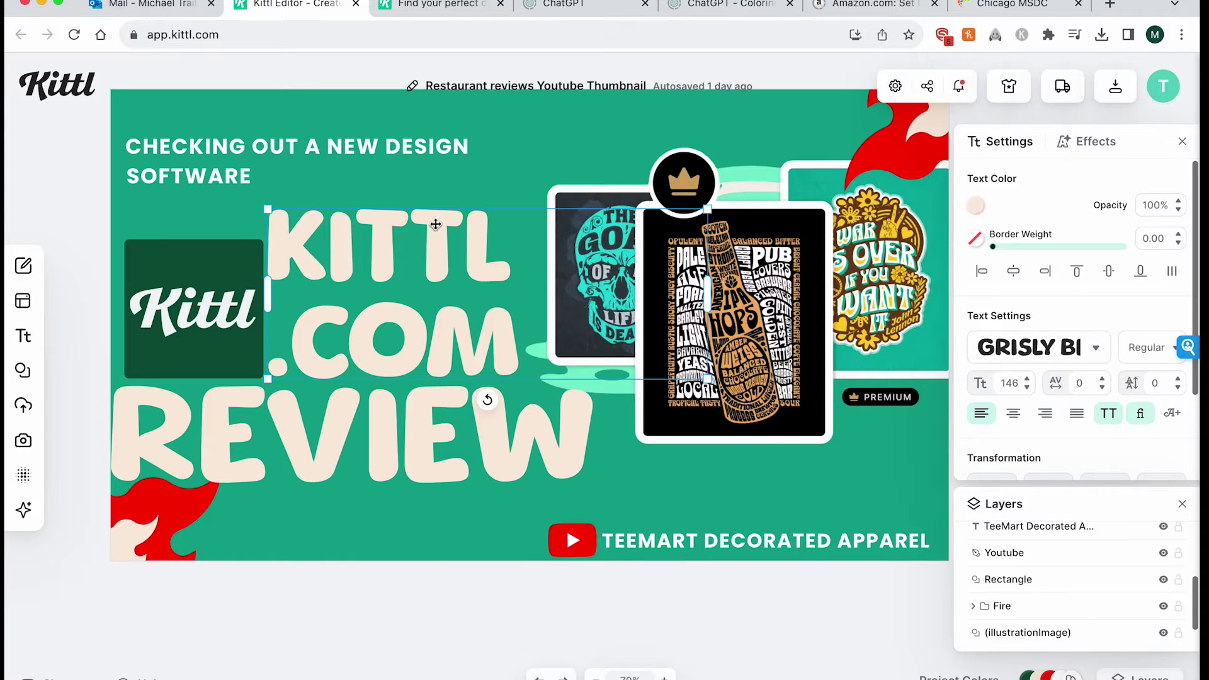
{"action": "left_click", "coordinate": [977, 208]}
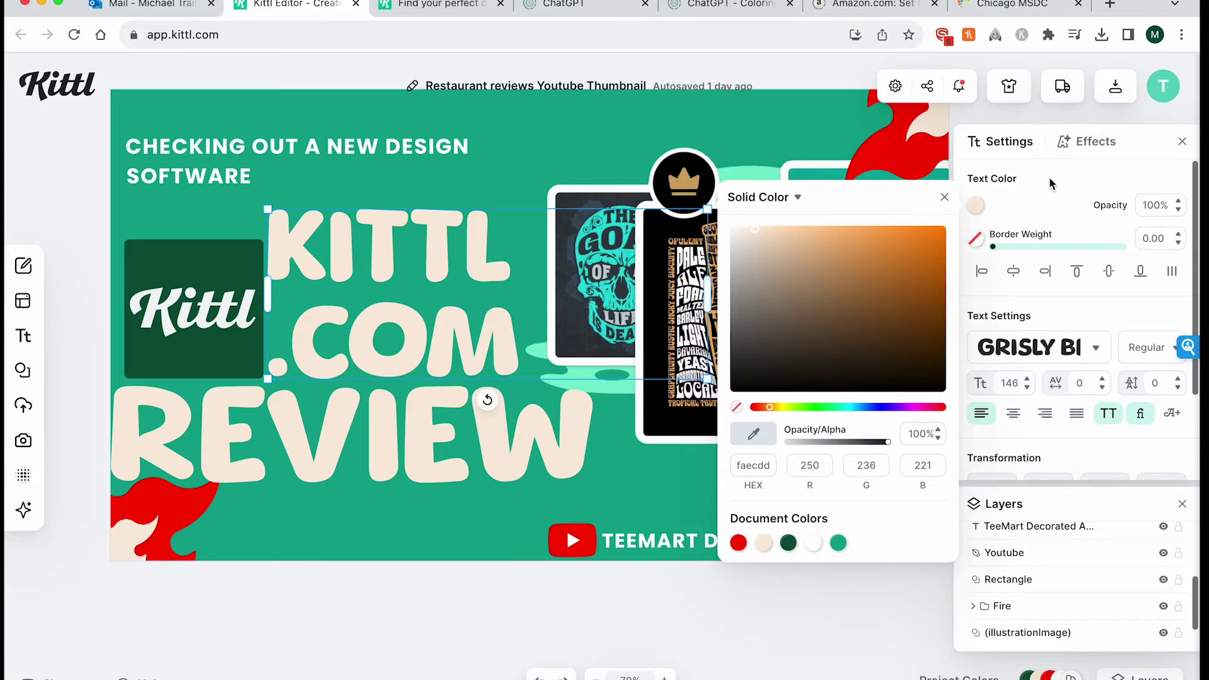
{"action": "left_click", "coordinate": [1037, 217]}
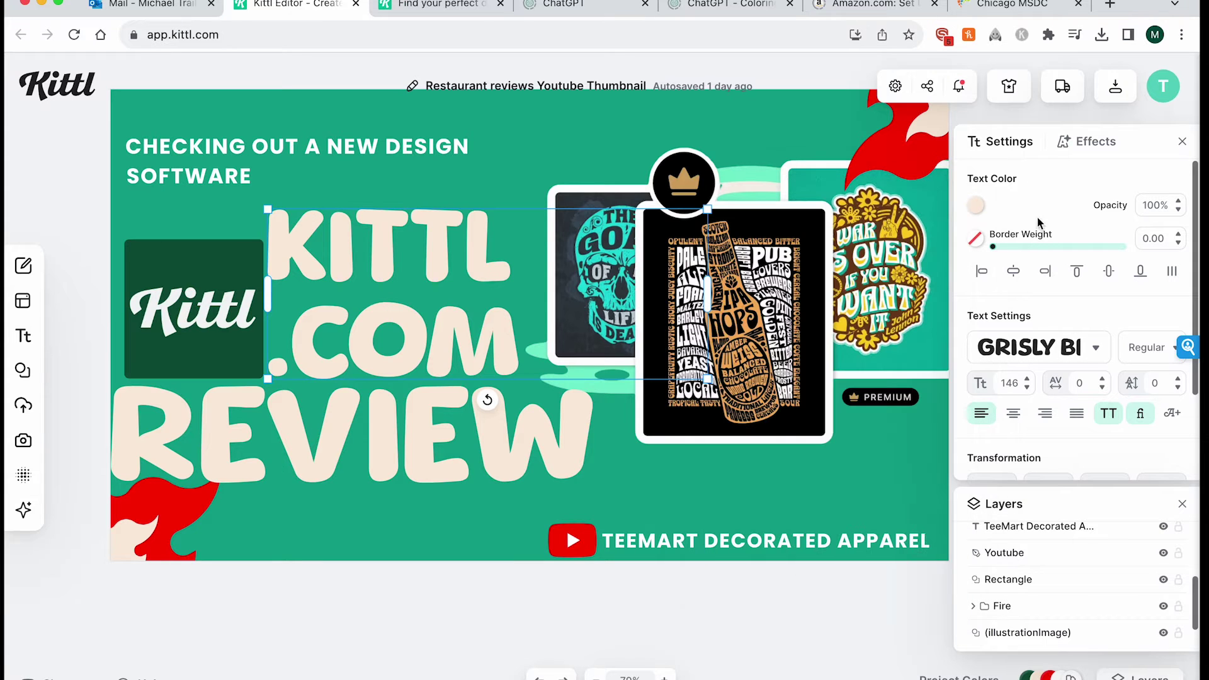
{"action": "left_click", "coordinate": [1014, 248]}
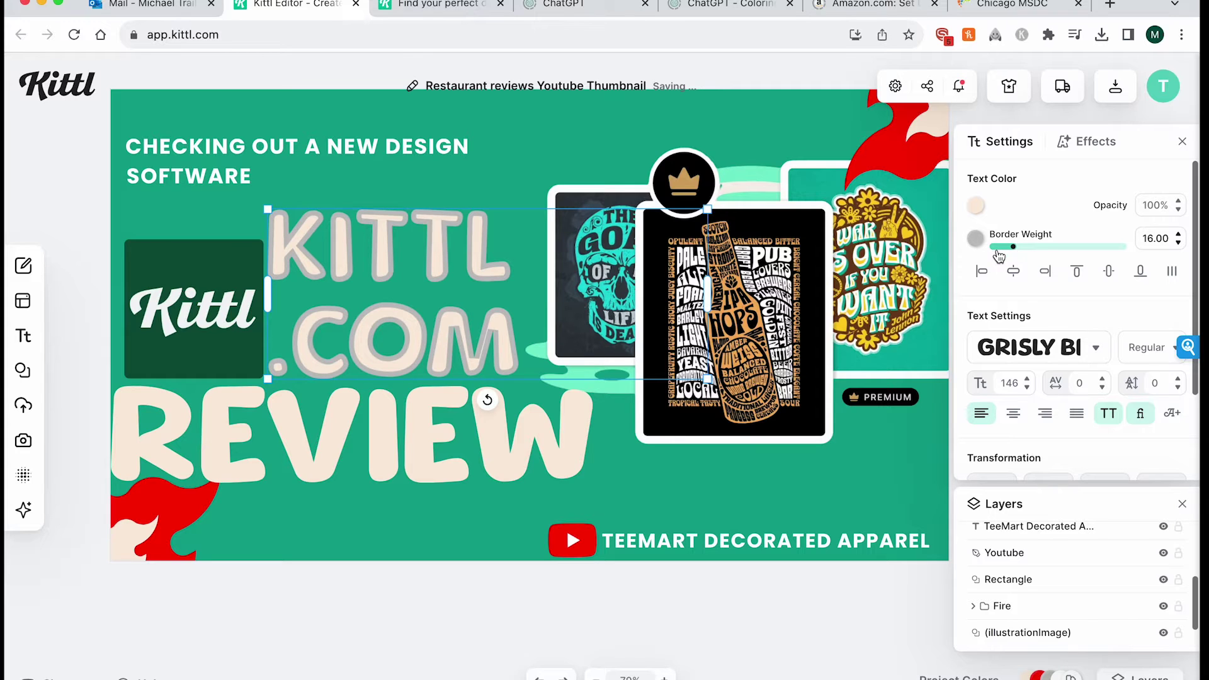
{"action": "left_click", "coordinate": [995, 249]}
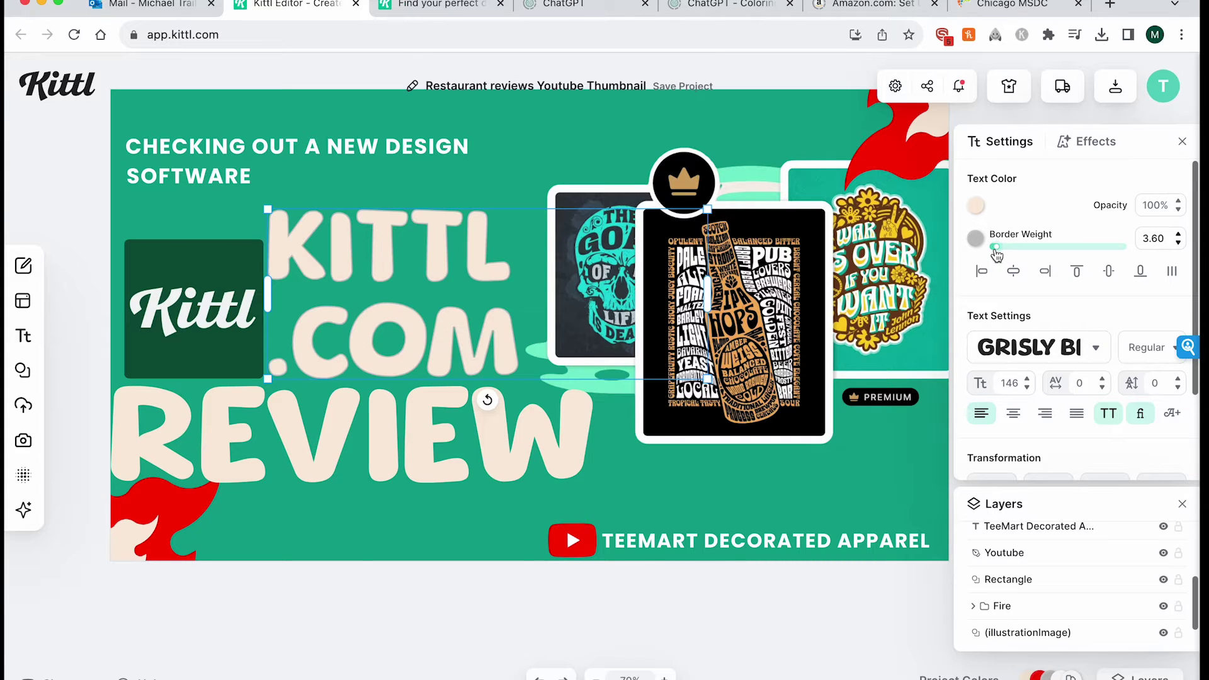
{"action": "left_click_drag", "start_coordinate": [996, 249], "coordinate": [973, 247]}
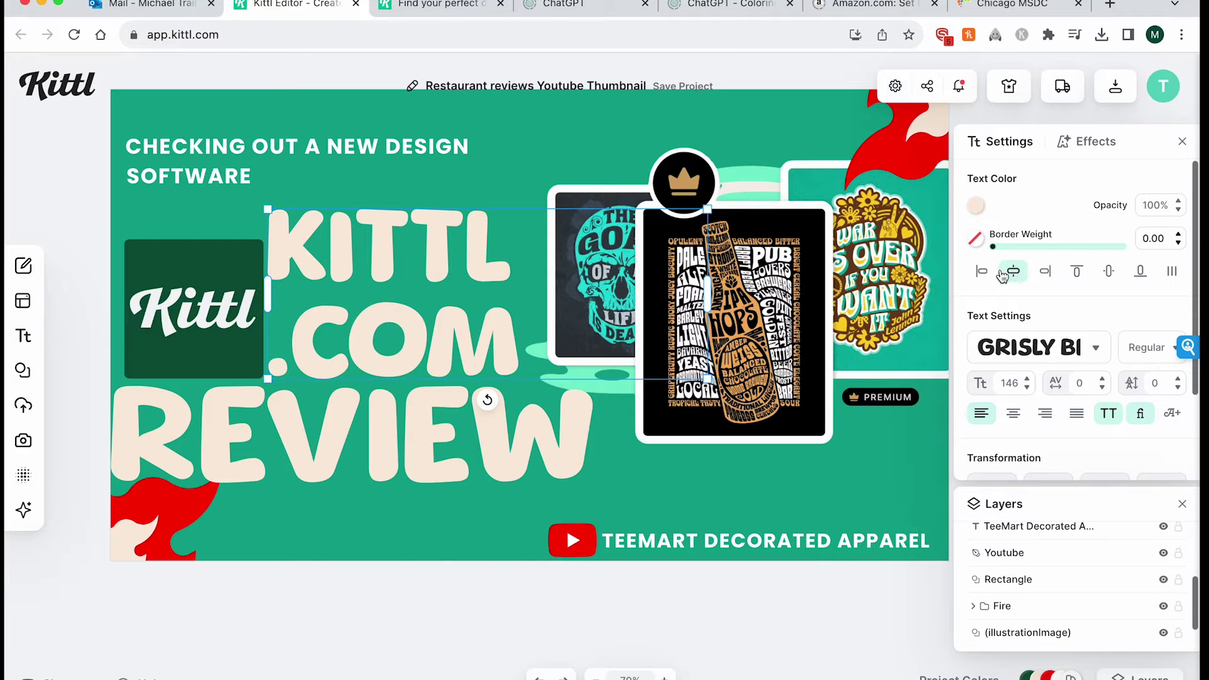
Look over the typeface list, then apply and remove the CIRCLE bend on the headline.
{"action": "left_click", "coordinate": [1095, 350]}
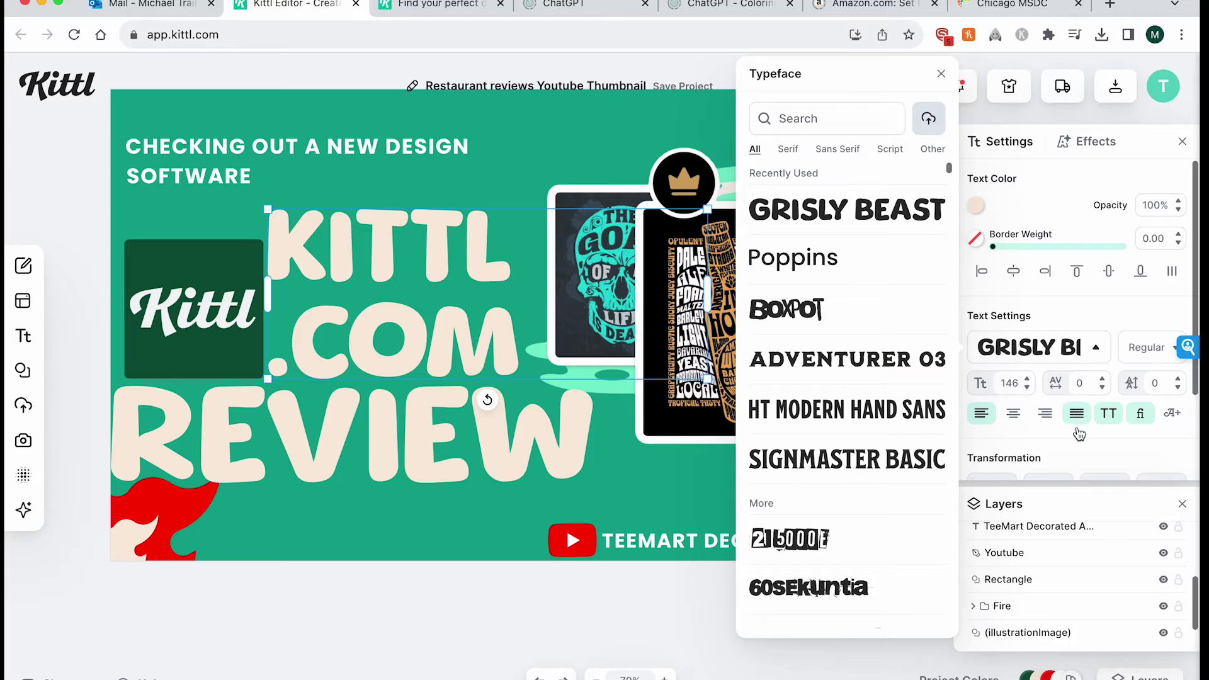
{"action": "left_click", "coordinate": [1102, 335]}
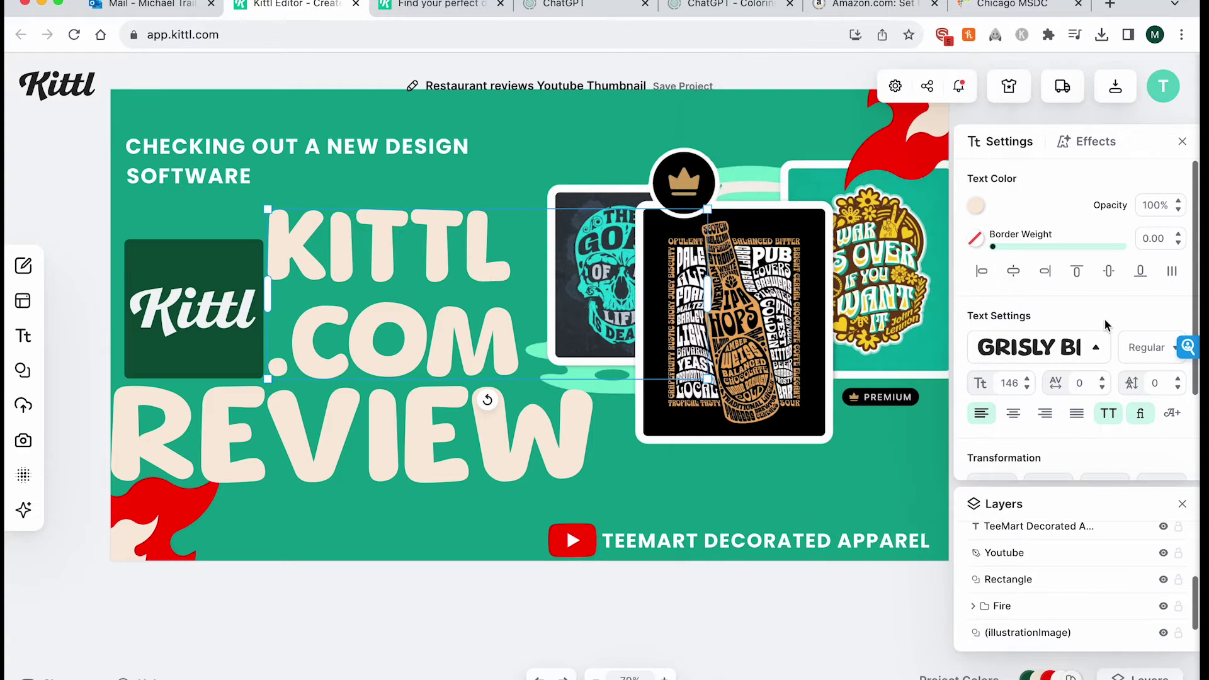
{"action": "scroll", "coordinate": [1104, 318], "scroll_direction": "down", "scroll_amount": 2}
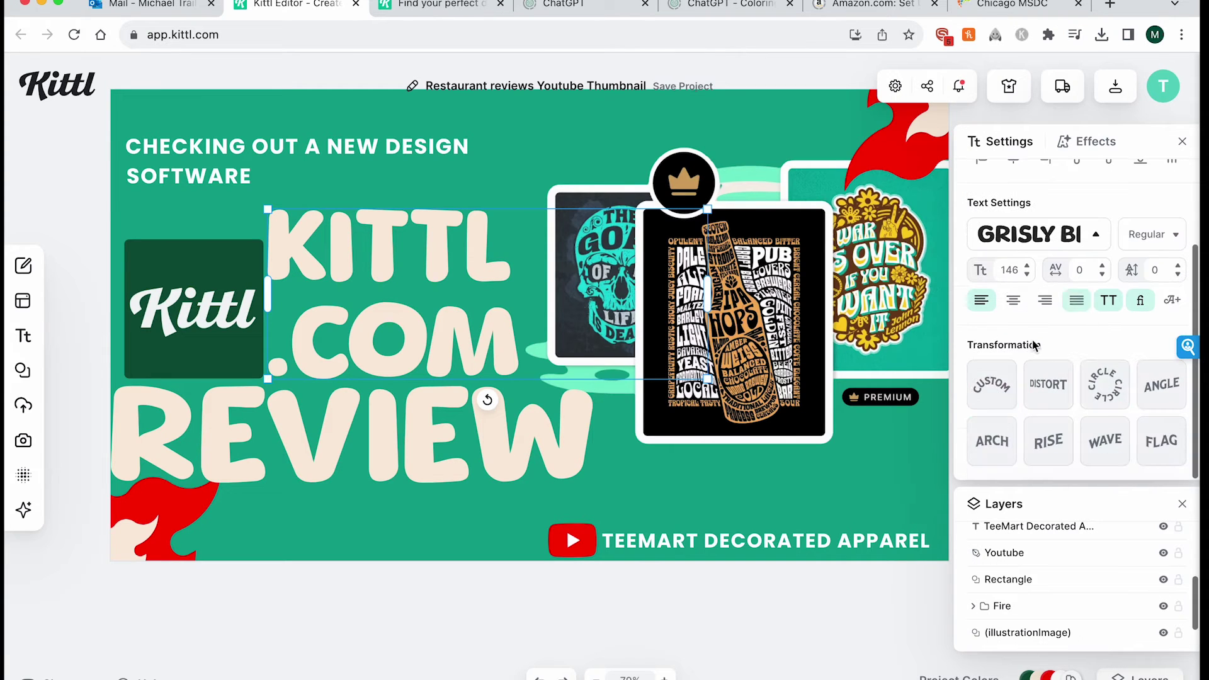
{"action": "left_click", "coordinate": [1089, 403]}
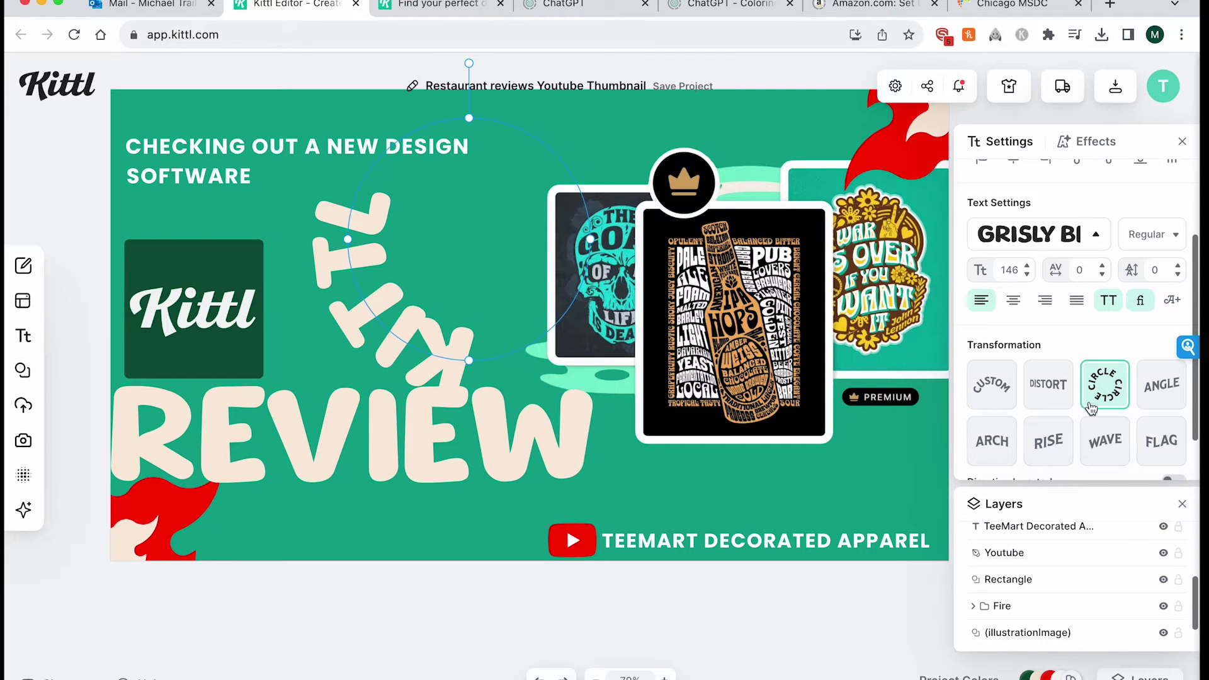
{"action": "left_click", "coordinate": [1092, 408]}
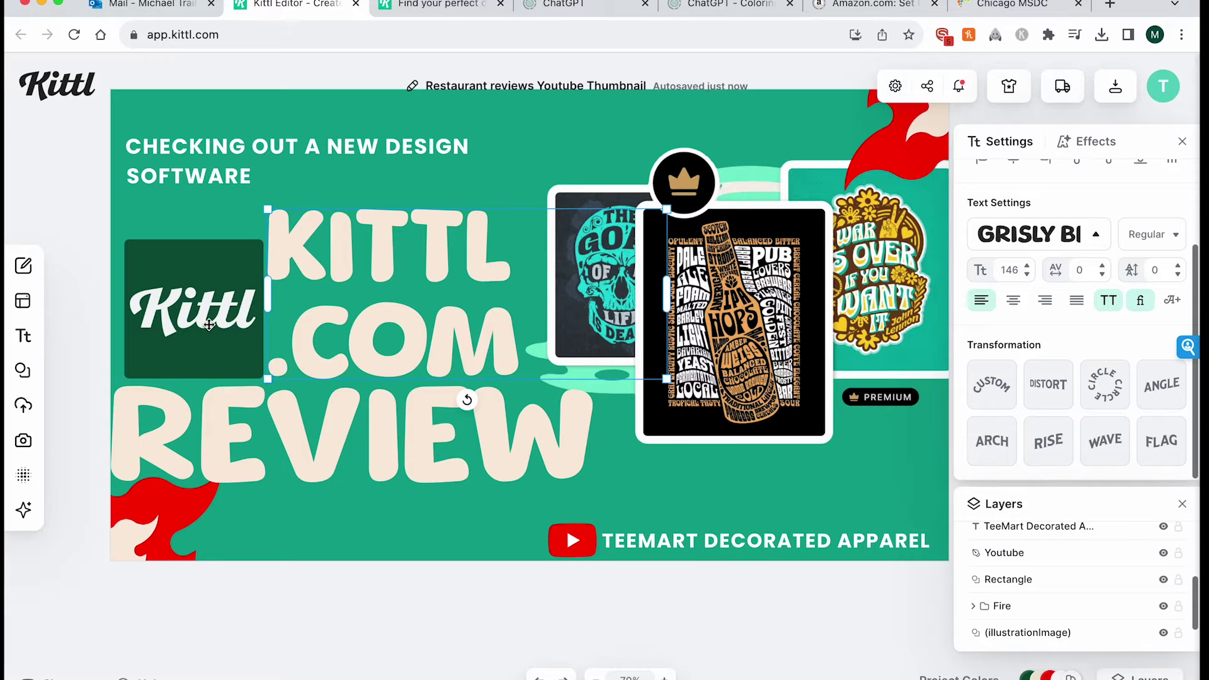
Look at the Restaurant reviews template page, then return to the thumbnail and deselect the text.
{"action": "left_click", "coordinate": [467, 12]}
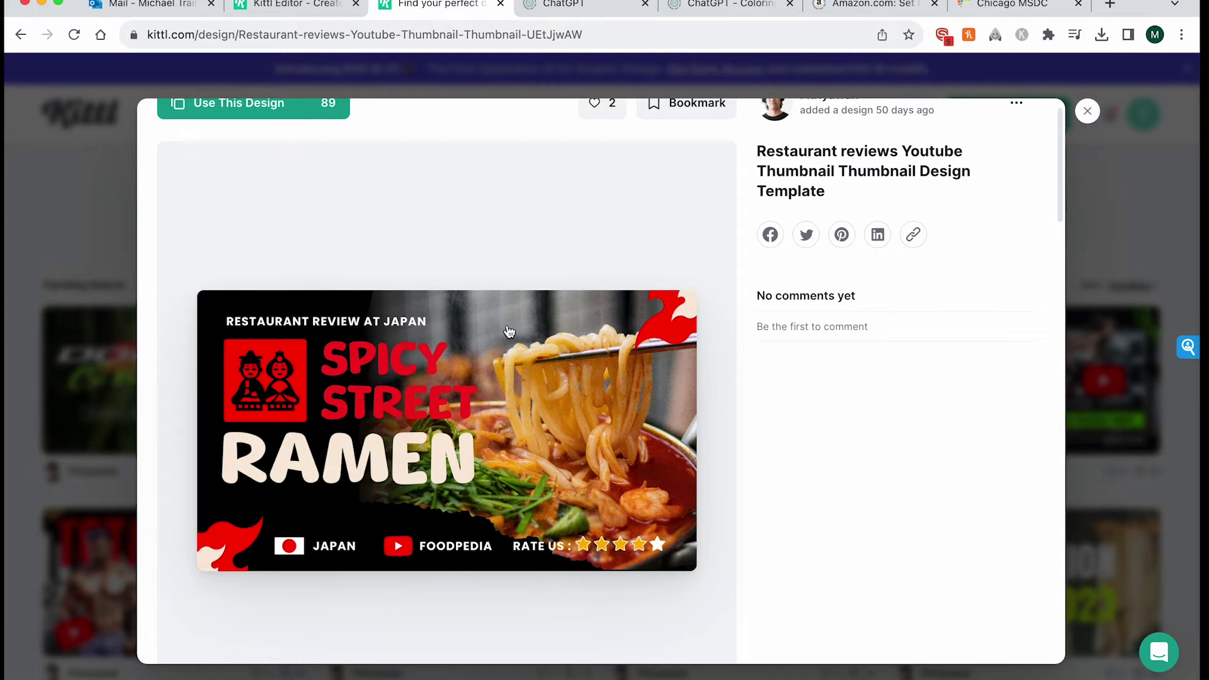
{"action": "left_click", "coordinate": [319, 14]}
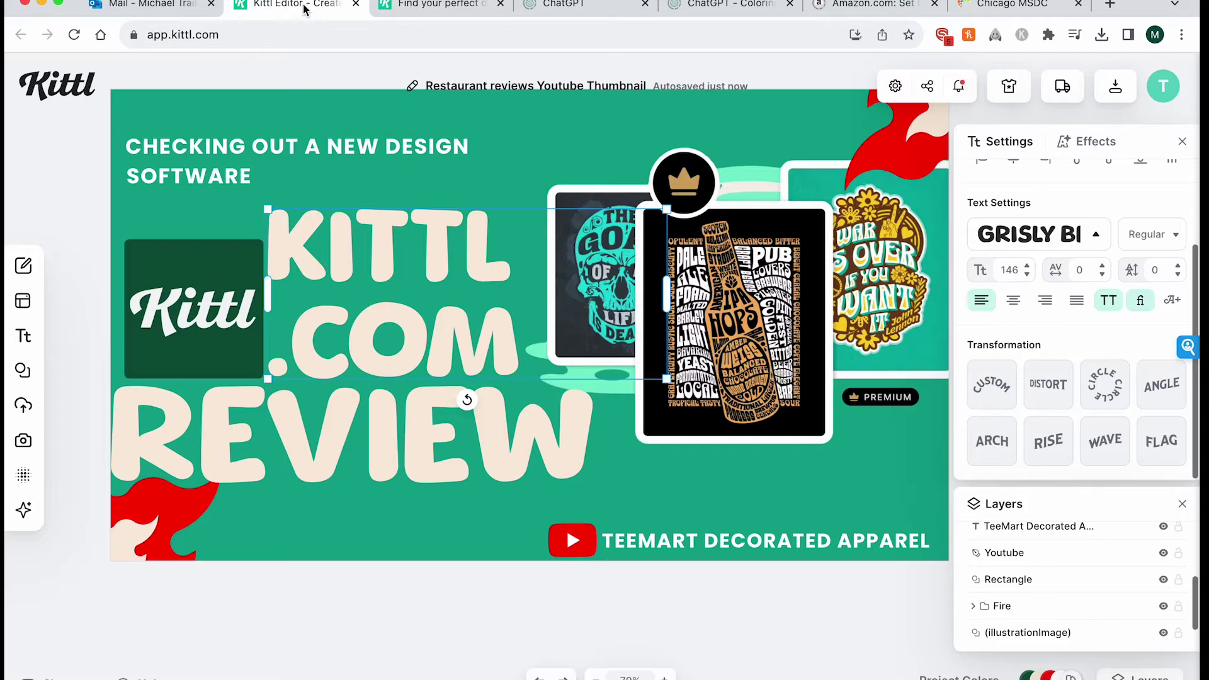
{"action": "left_click", "coordinate": [339, 601]}
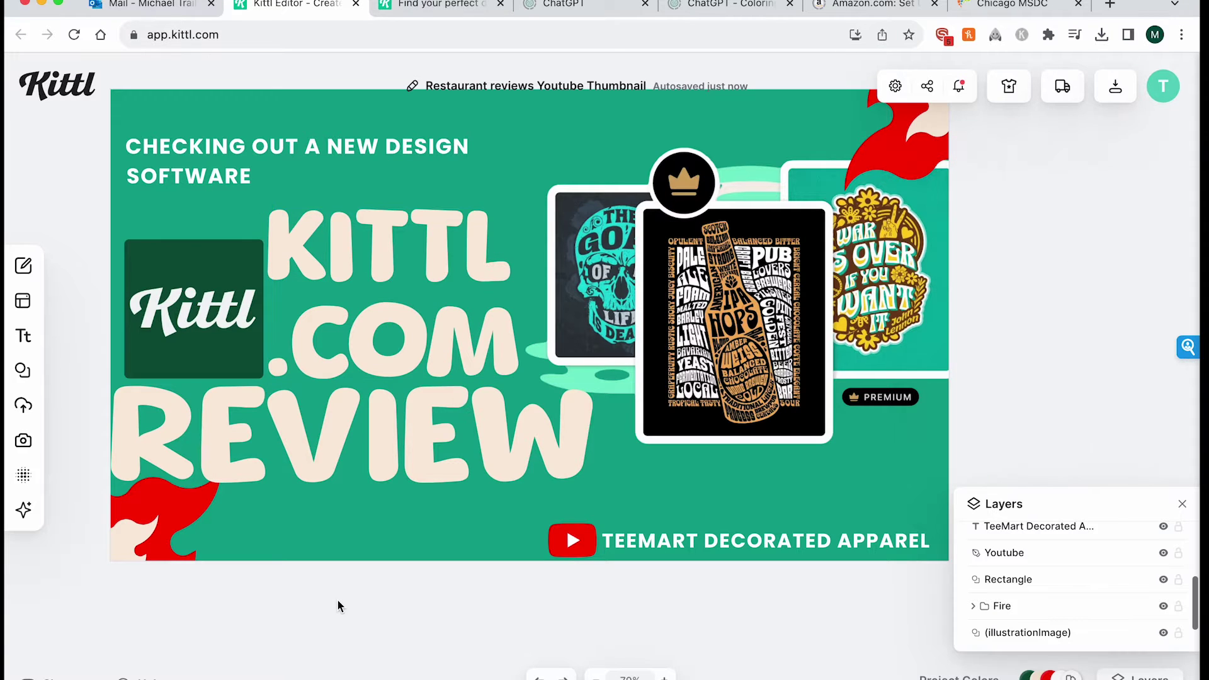
Open the thumbnail's download options (1280 × 720, 72 DPI) and check the units, keeping px.
{"action": "left_click", "coordinate": [1113, 96]}
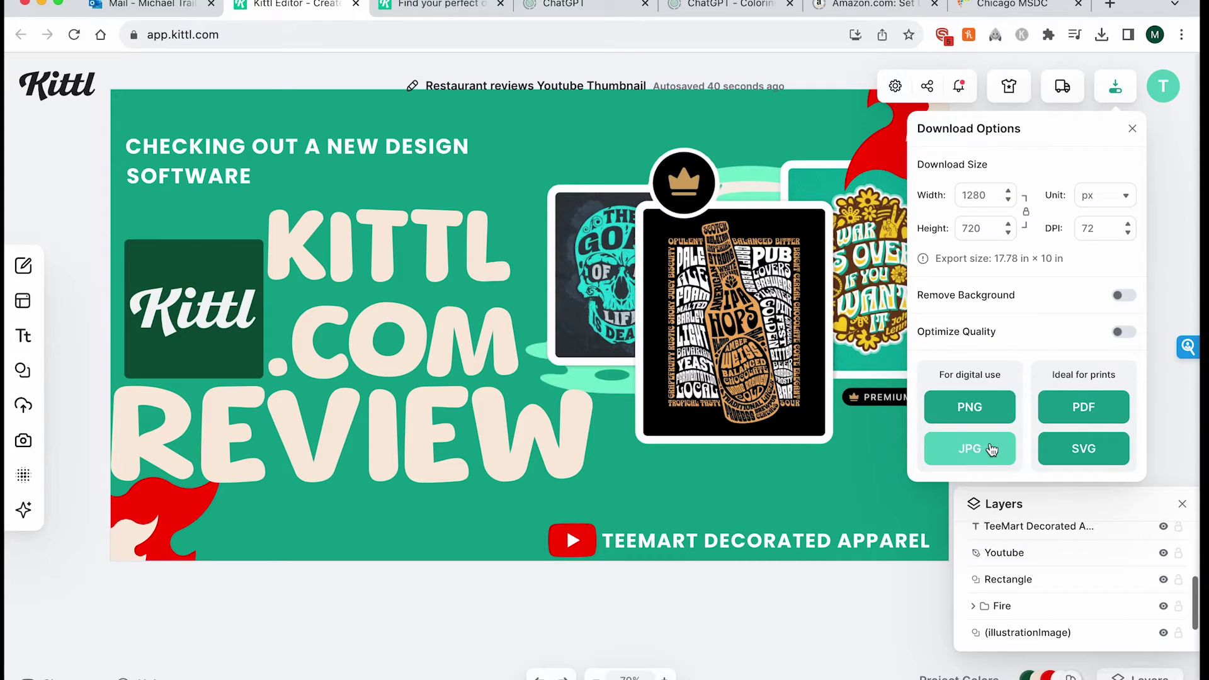
{"action": "left_click", "coordinate": [1127, 202]}
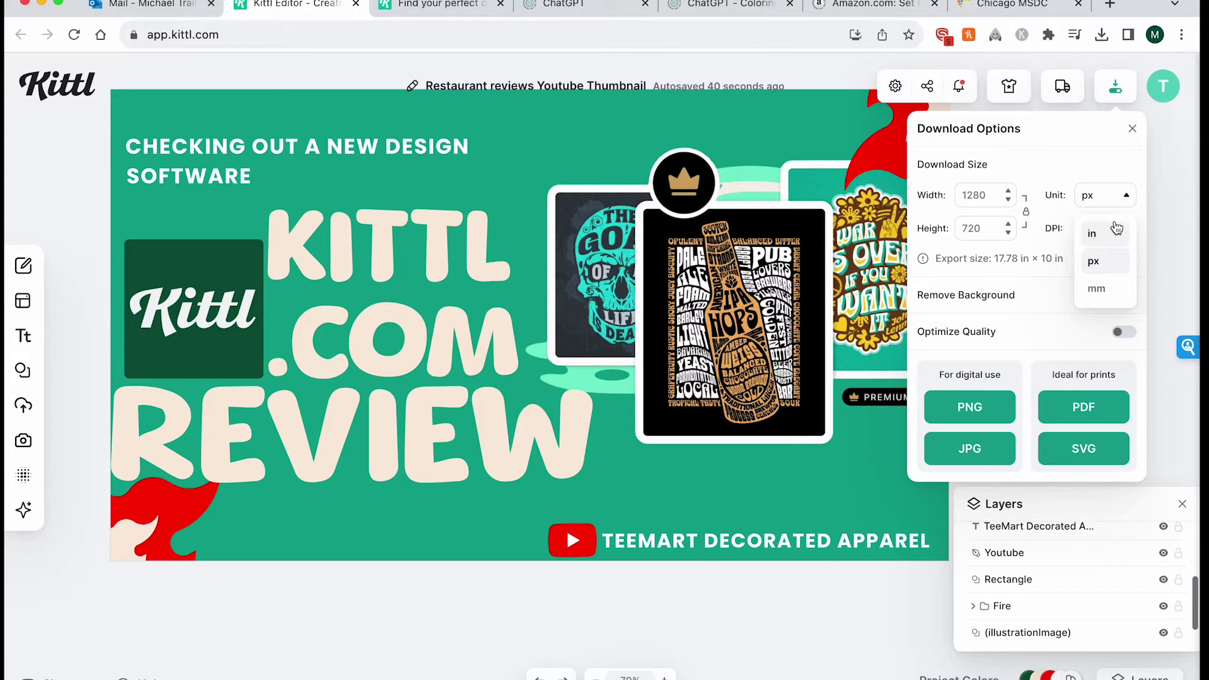
{"action": "left_click", "coordinate": [1124, 167]}
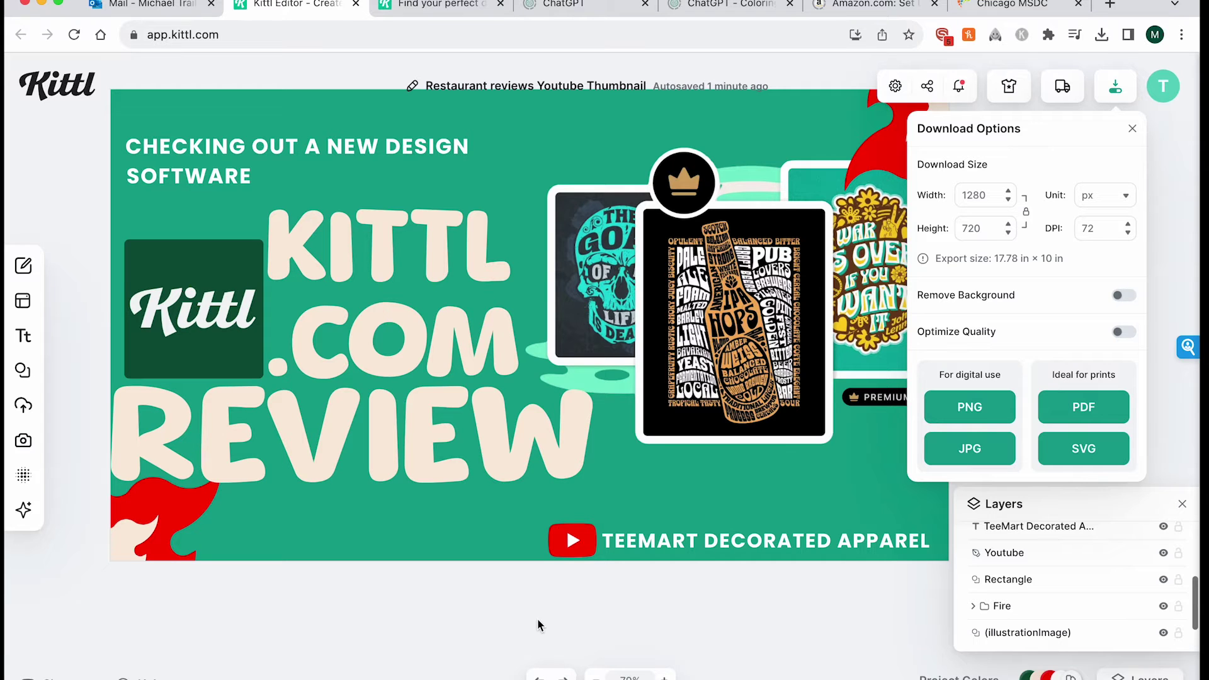
Enlarge the KITTL .COM headline up and left, then select the CHECKING OUT A NEW DESIGN SOFTWARE text.
{"action": "left_click", "coordinate": [394, 254]}
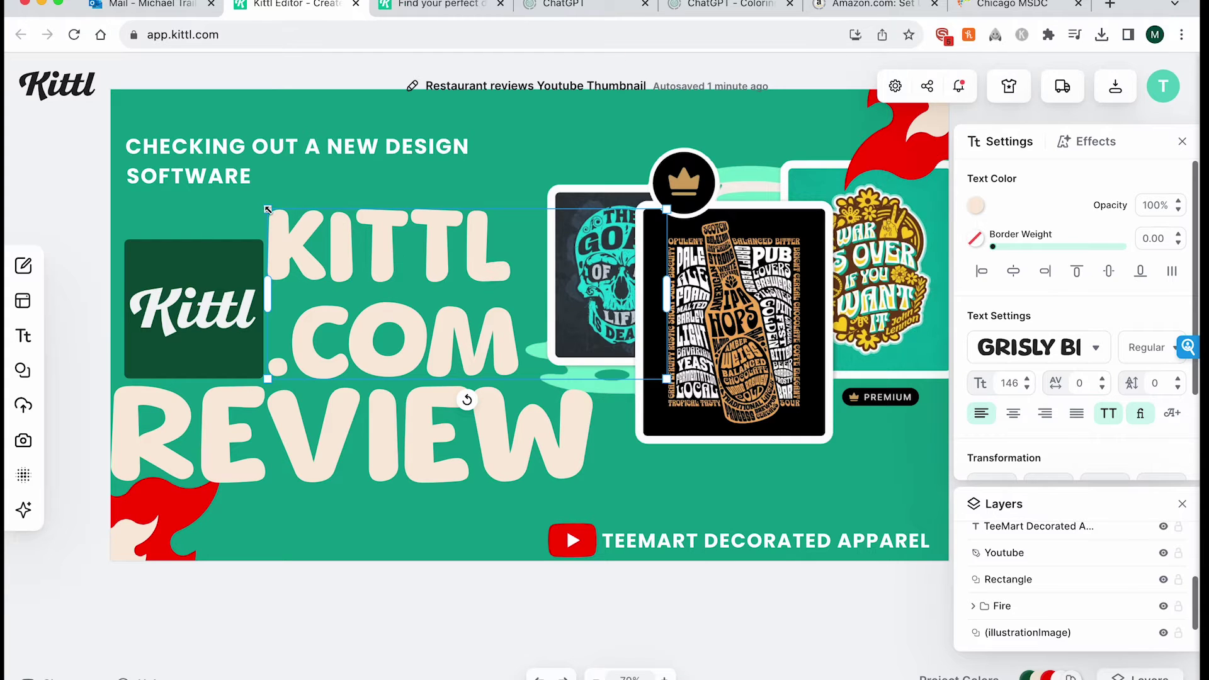
{"action": "mouse_move", "coordinate": [268, 208]}
{"action": "left_mouse_down"}
{"action": "mouse_move", "coordinate": [126, 148]}
{"action": "mouse_move", "coordinate": [312, 203]}
{"action": "mouse_move", "coordinate": [272, 199]}
{"action": "left_mouse_up"}
{"action": "left_click", "coordinate": [311, 628]}
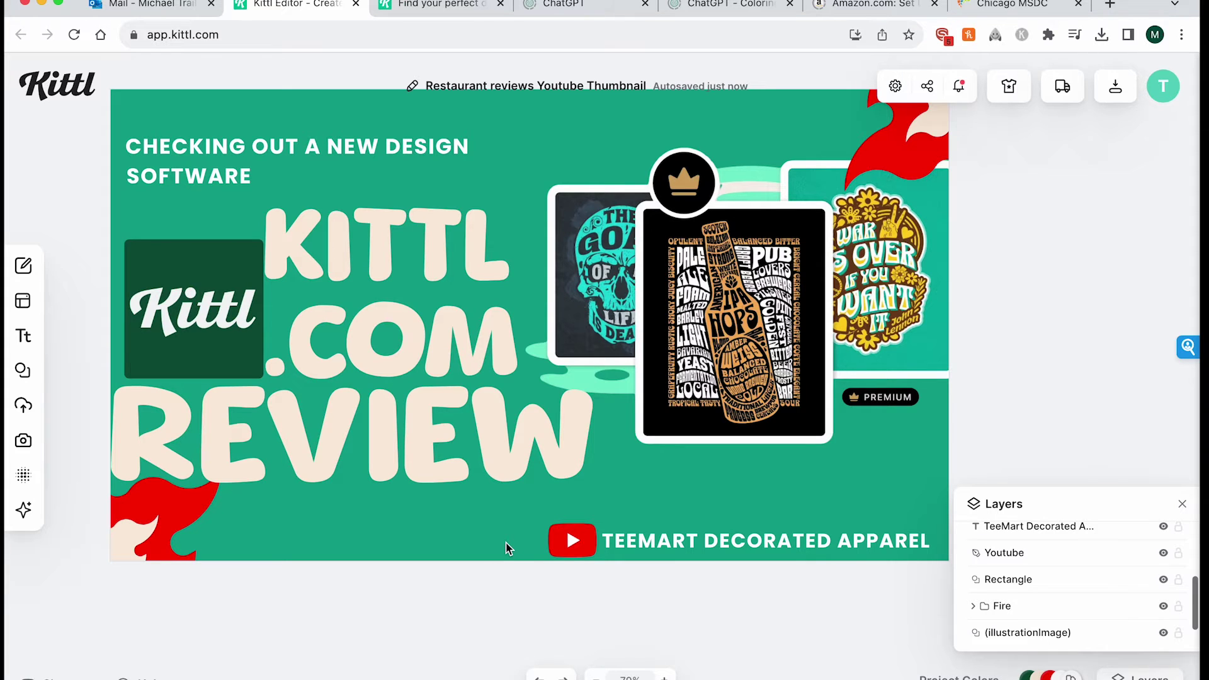
{"action": "left_click", "coordinate": [374, 268]}
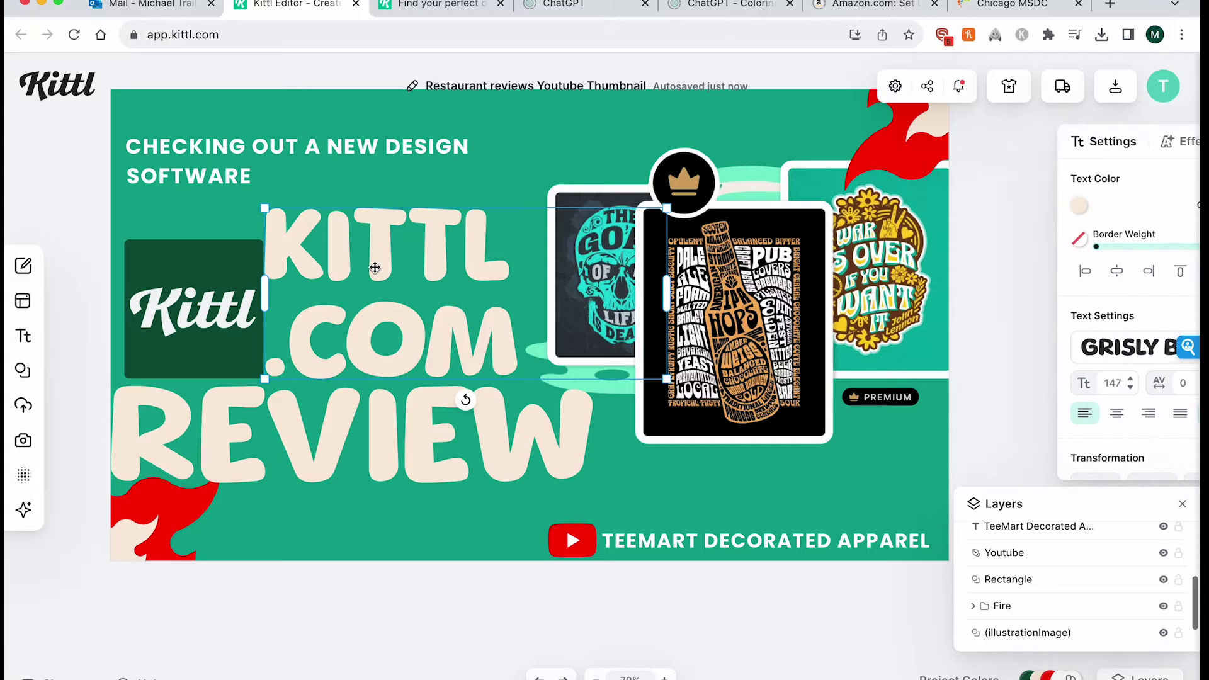
{"action": "left_click", "coordinate": [247, 146]}
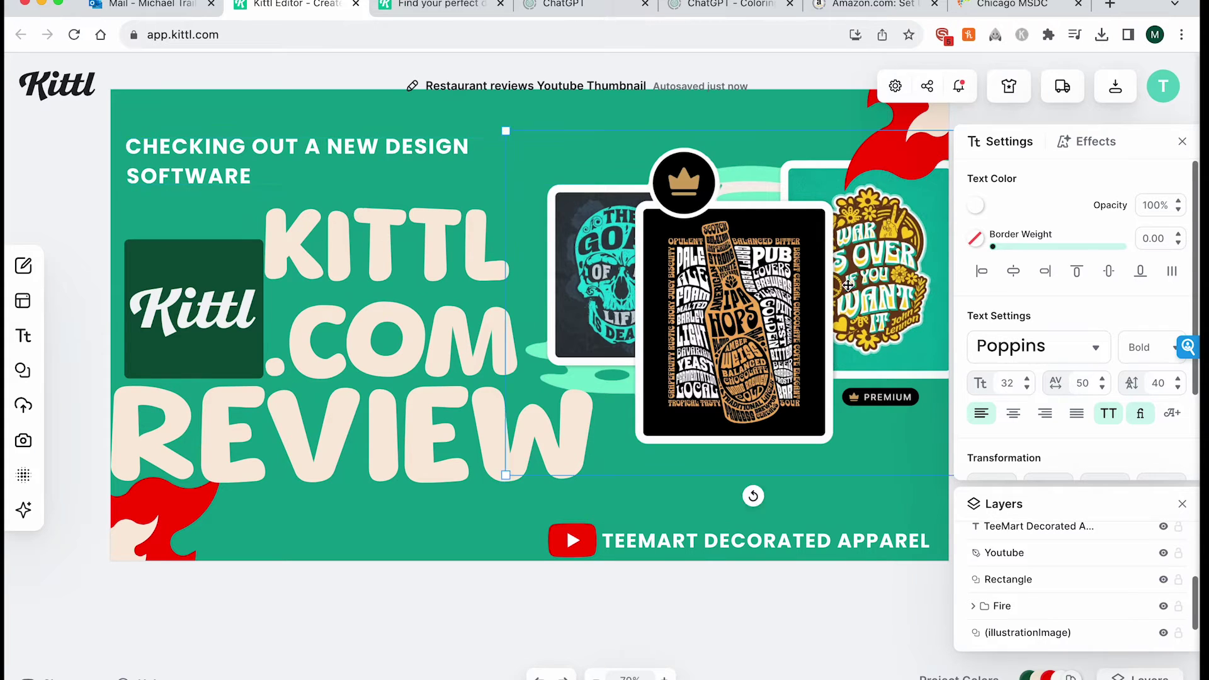
Enter and leave crop mode on the illustration, then nudge the design cards slightly left.
{"action": "double_click", "coordinate": [717, 291]}
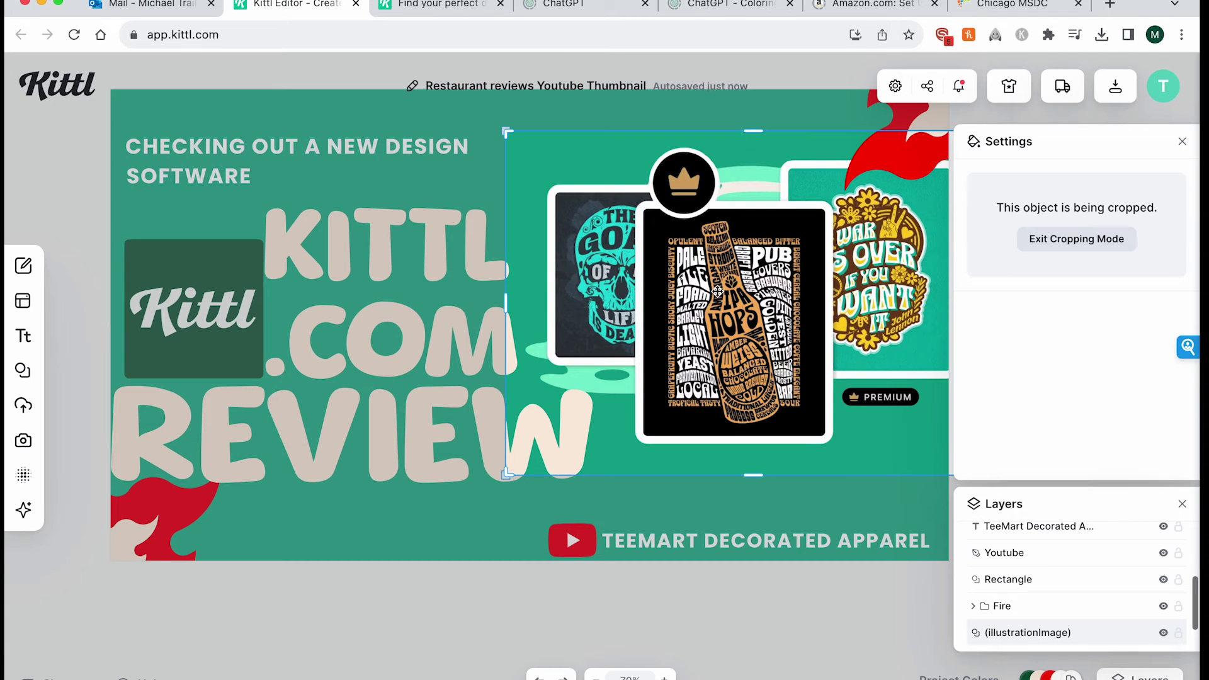
{"action": "left_click", "coordinate": [1183, 144]}
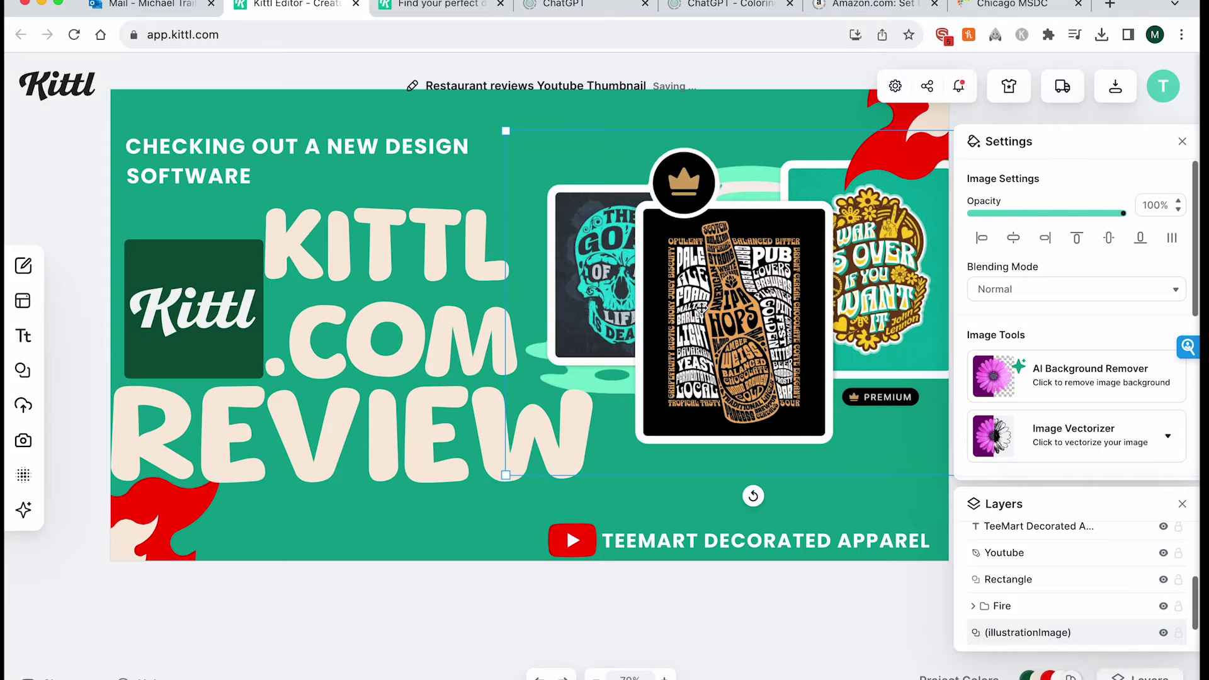
{"action": "left_click_drag", "start_coordinate": [709, 308], "coordinate": [700, 306]}
Reselect the illustration image and adjust its opacity, leaving it at 100%.
{"action": "double_click", "coordinate": [766, 344]}
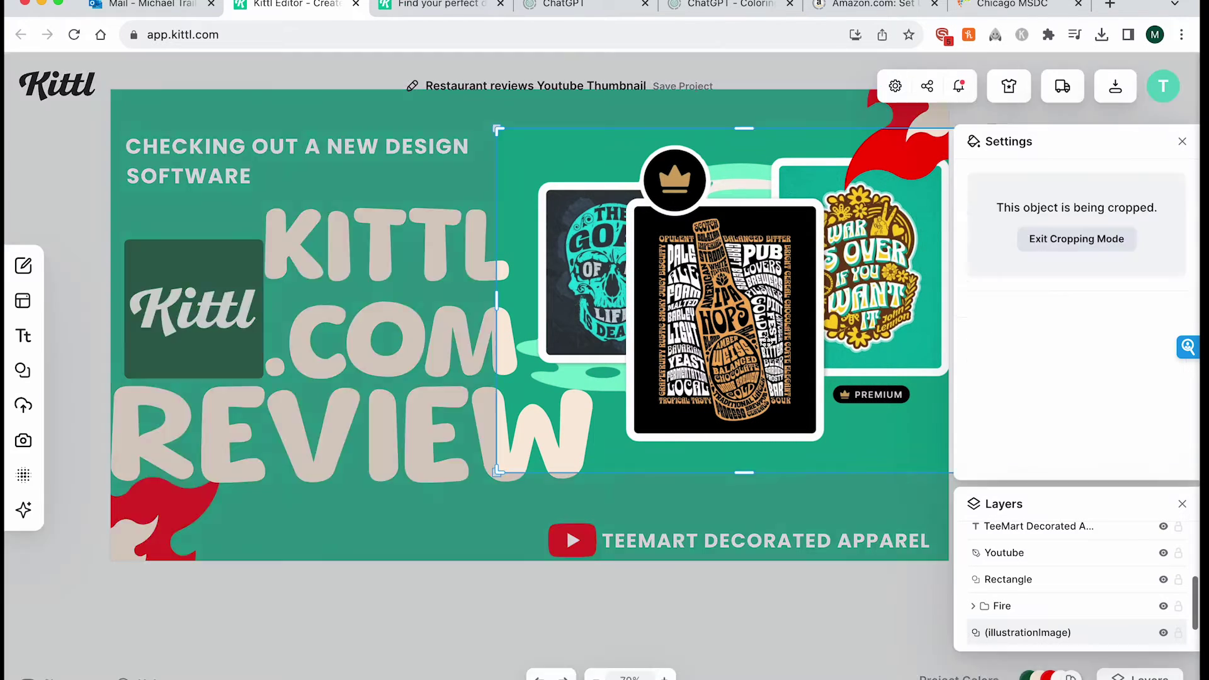
{"action": "left_click", "coordinate": [1185, 144]}
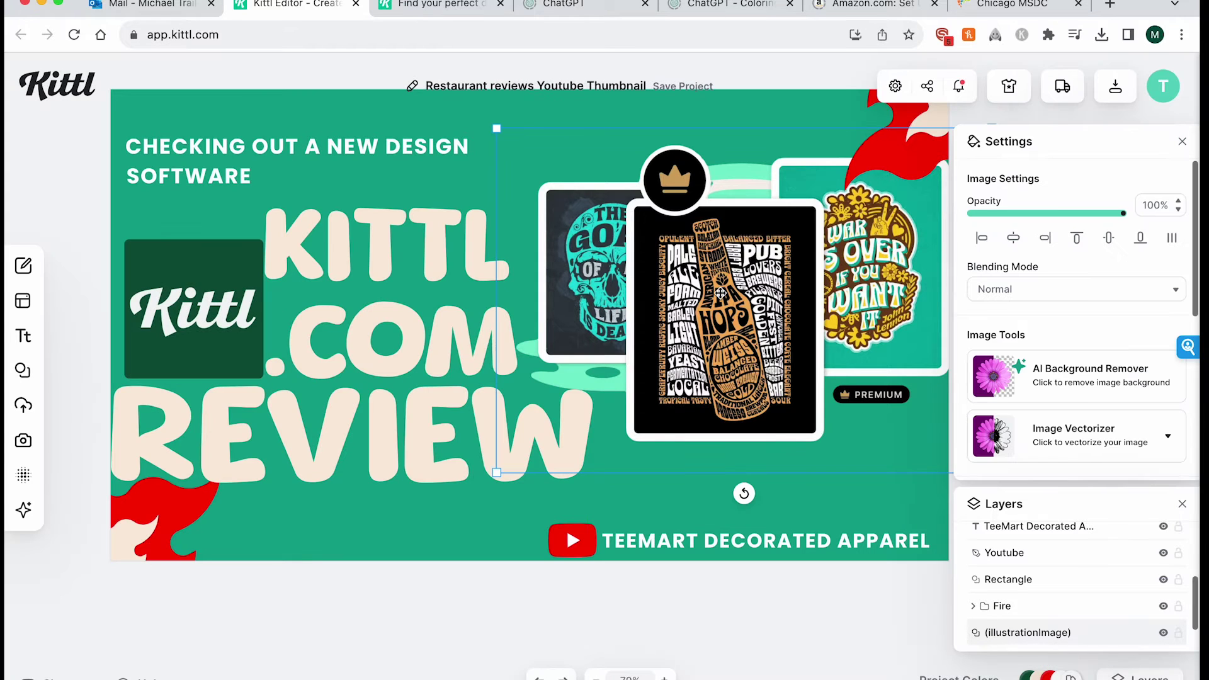
{"action": "left_click", "coordinate": [1183, 142]}
{"action": "left_click", "coordinate": [926, 201]}
{"action": "mouse_move", "coordinate": [1121, 214]}
{"action": "left_mouse_down"}
{"action": "mouse_move", "coordinate": [1044, 216]}
{"action": "mouse_move", "coordinate": [1126, 213]}
{"action": "left_mouse_up"}
{"action": "mouse_move", "coordinate": [46, 296]}
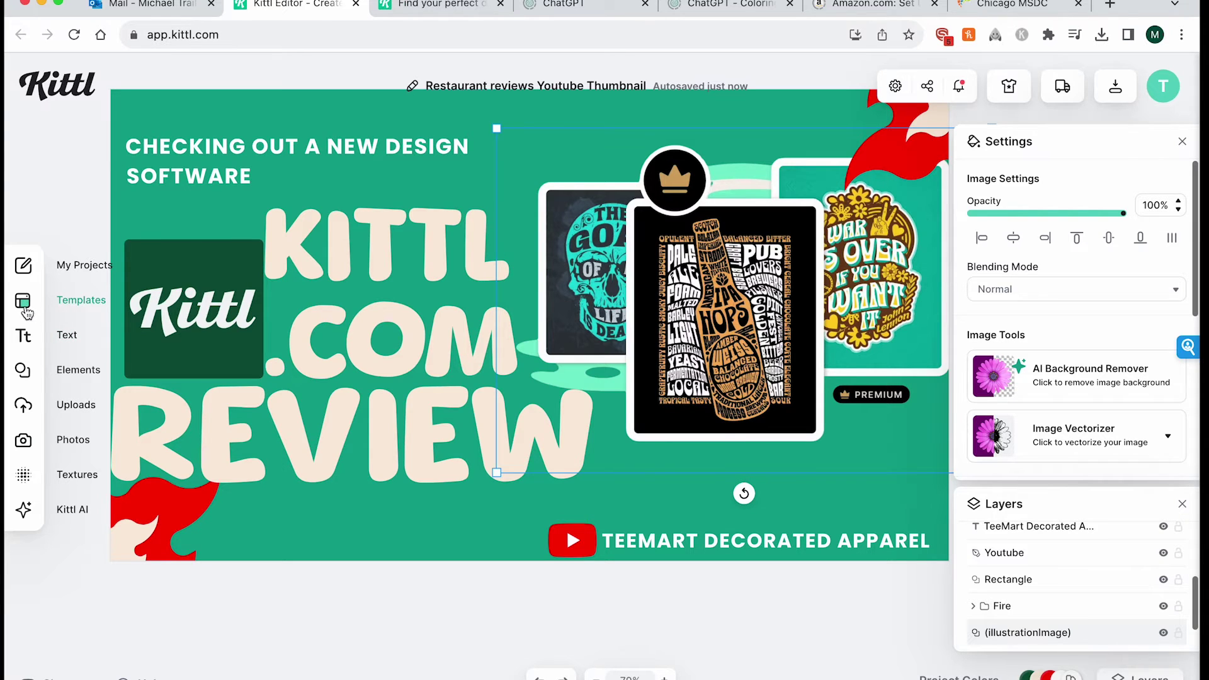
Open the shapes and elements library and scroll through it.
{"action": "left_click", "coordinate": [24, 371]}
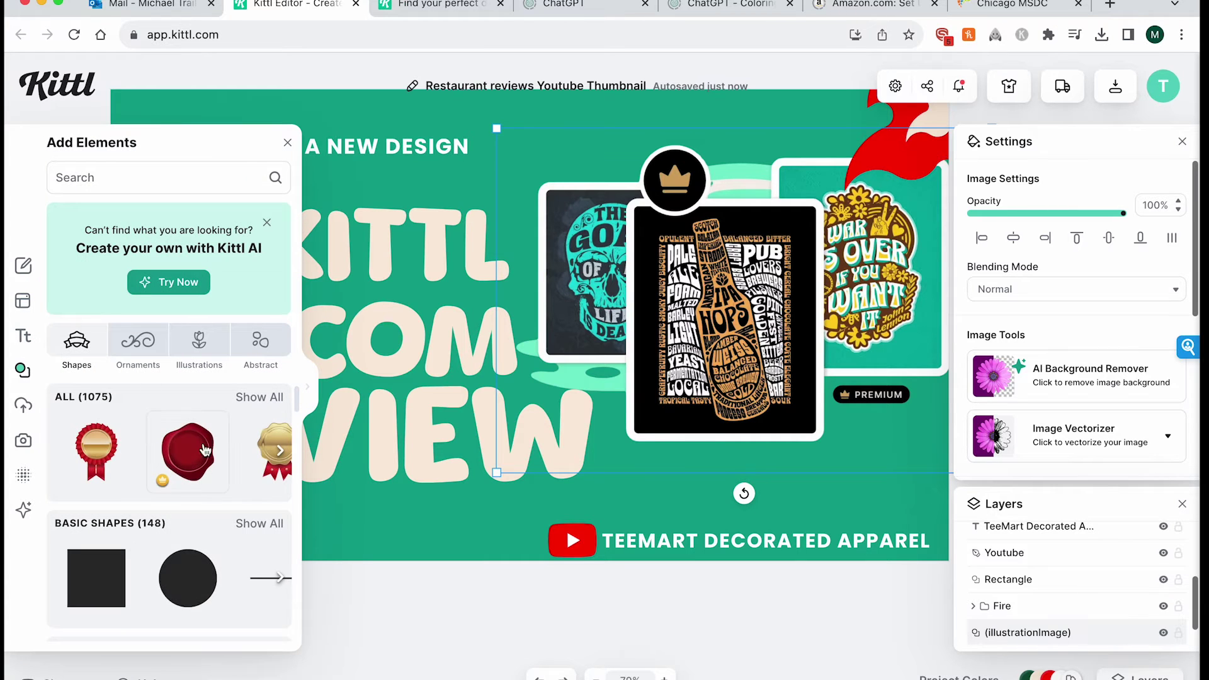
{"action": "scroll", "coordinate": [186, 493], "scroll_direction": "down", "scroll_amount": 1}
{"action": "scroll", "coordinate": [185, 492], "scroll_direction": "down", "scroll_amount": 3}
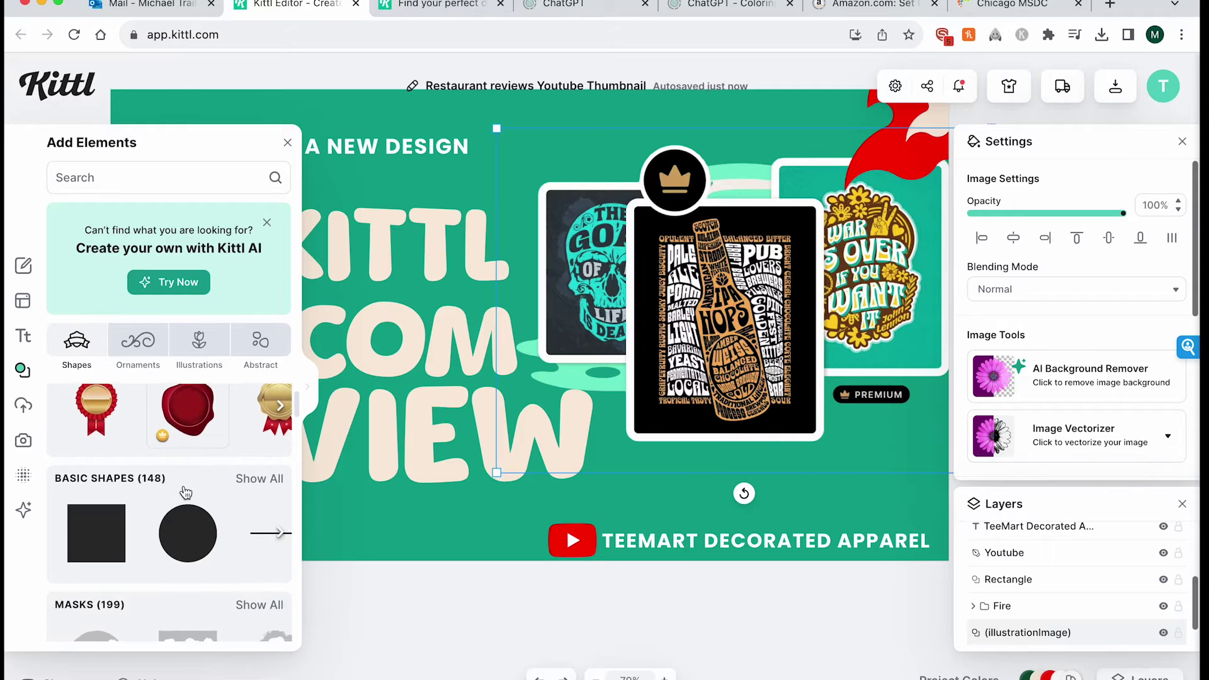
{"action": "scroll", "coordinate": [186, 466], "scroll_direction": "up", "scroll_amount": 2}
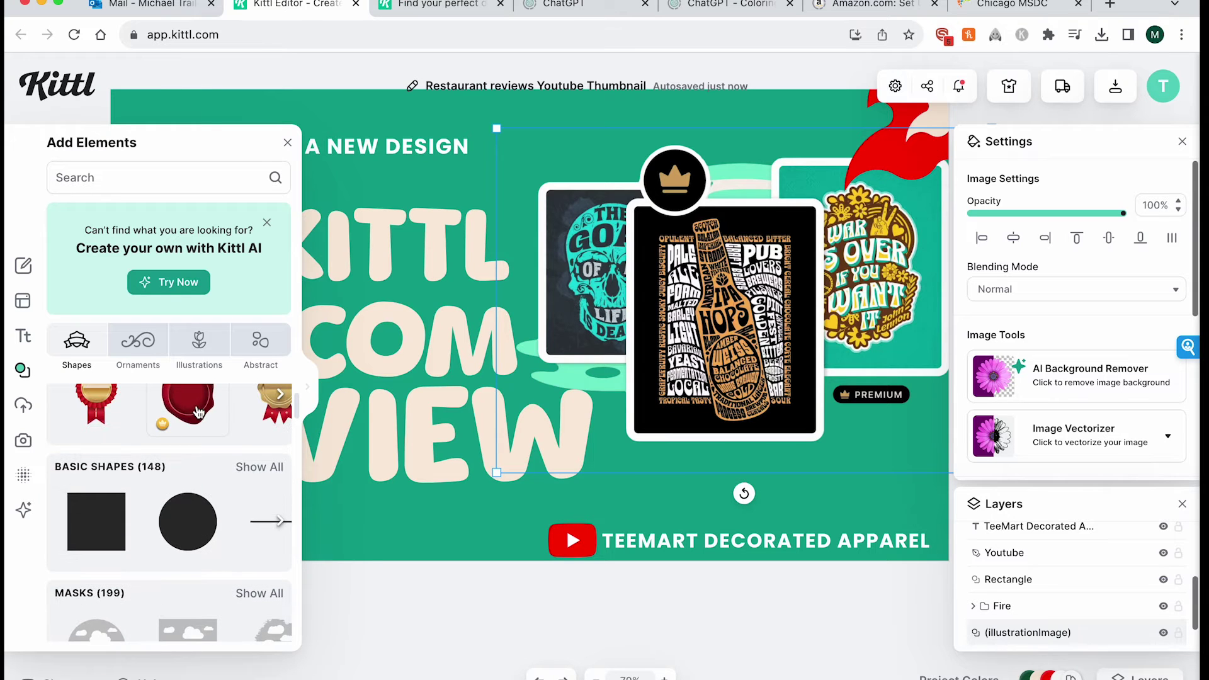
{"action": "scroll", "coordinate": [192, 422], "scroll_direction": "down", "scroll_amount": 10}
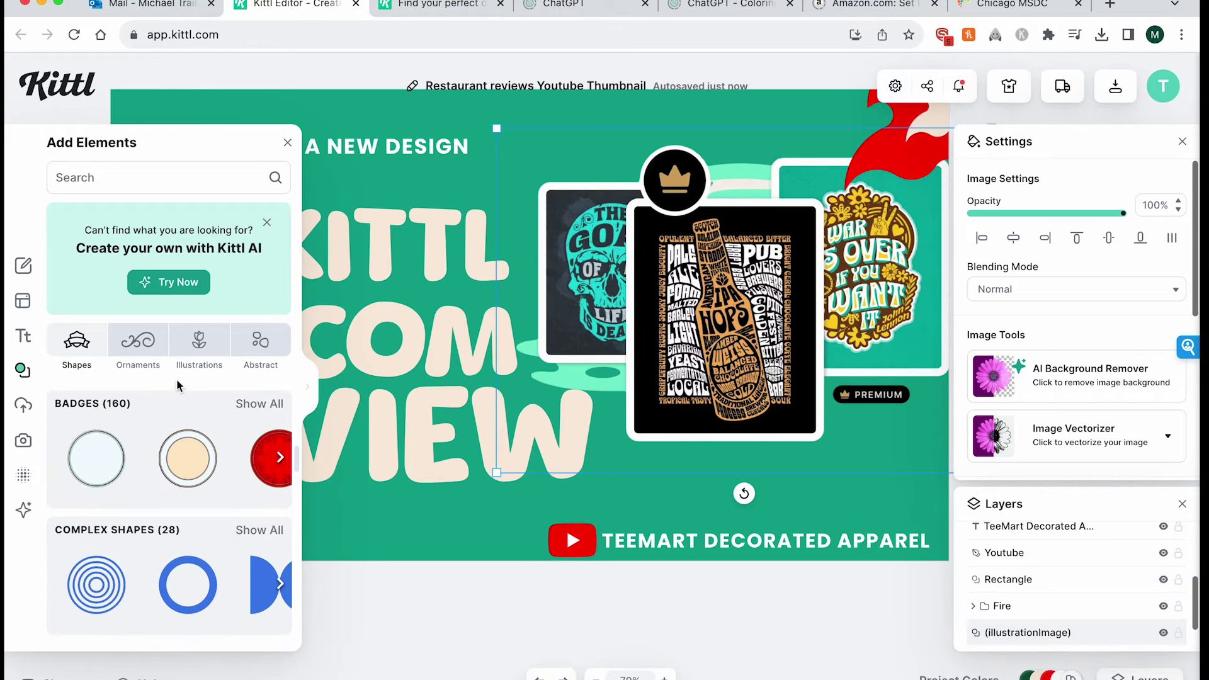
Browse the Ornaments and Abstract element sets, then close the elements library.
{"action": "left_click", "coordinate": [150, 350]}
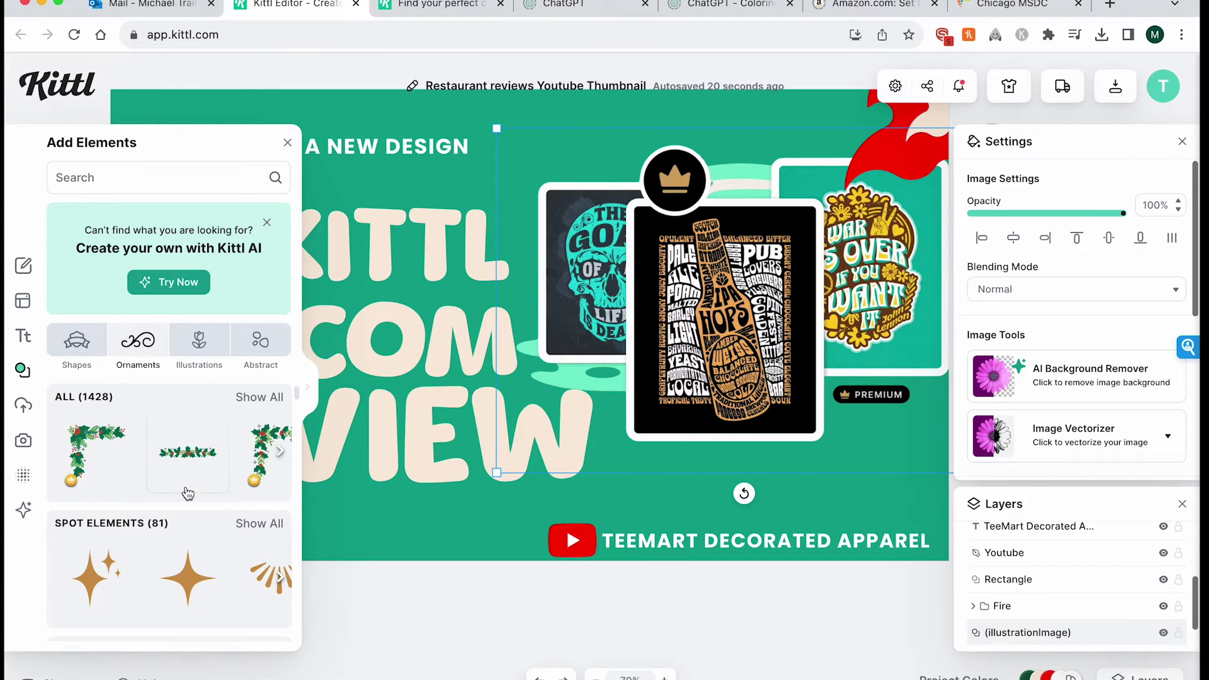
{"action": "scroll", "coordinate": [186, 491], "scroll_direction": "down", "scroll_amount": 3}
{"action": "scroll", "coordinate": [186, 491], "scroll_direction": "down", "scroll_amount": 8}
{"action": "scroll", "coordinate": [186, 491], "scroll_direction": "down", "scroll_amount": 3}
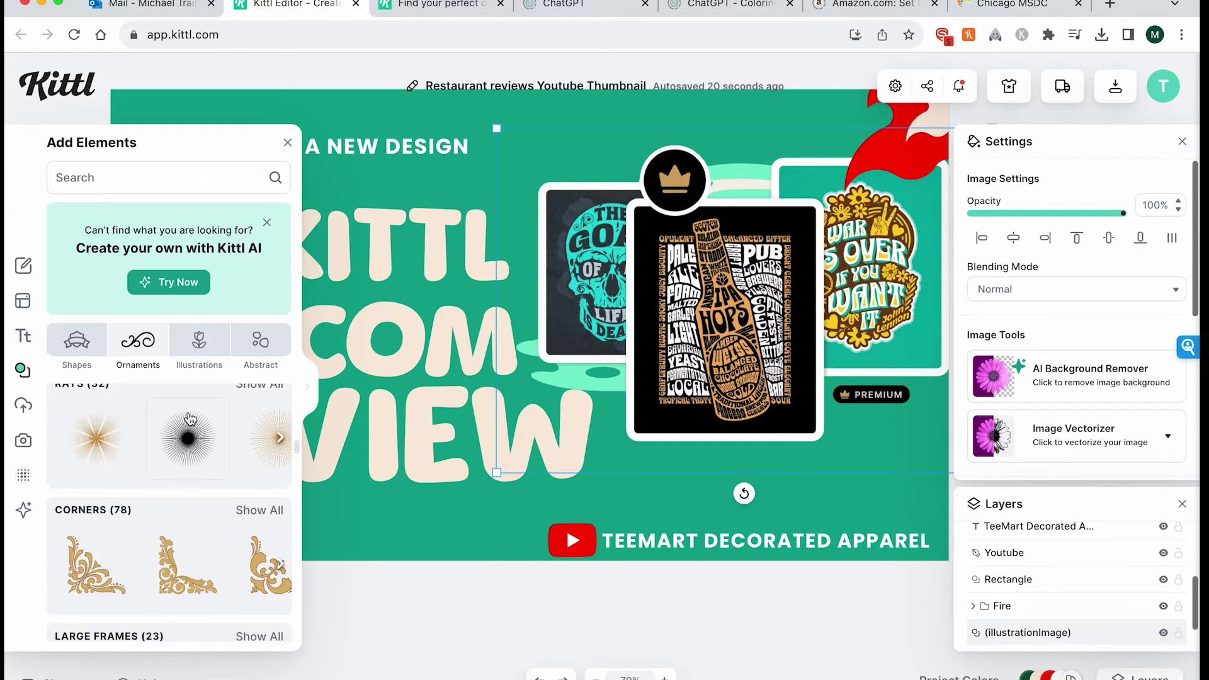
{"action": "left_click", "coordinate": [259, 343]}
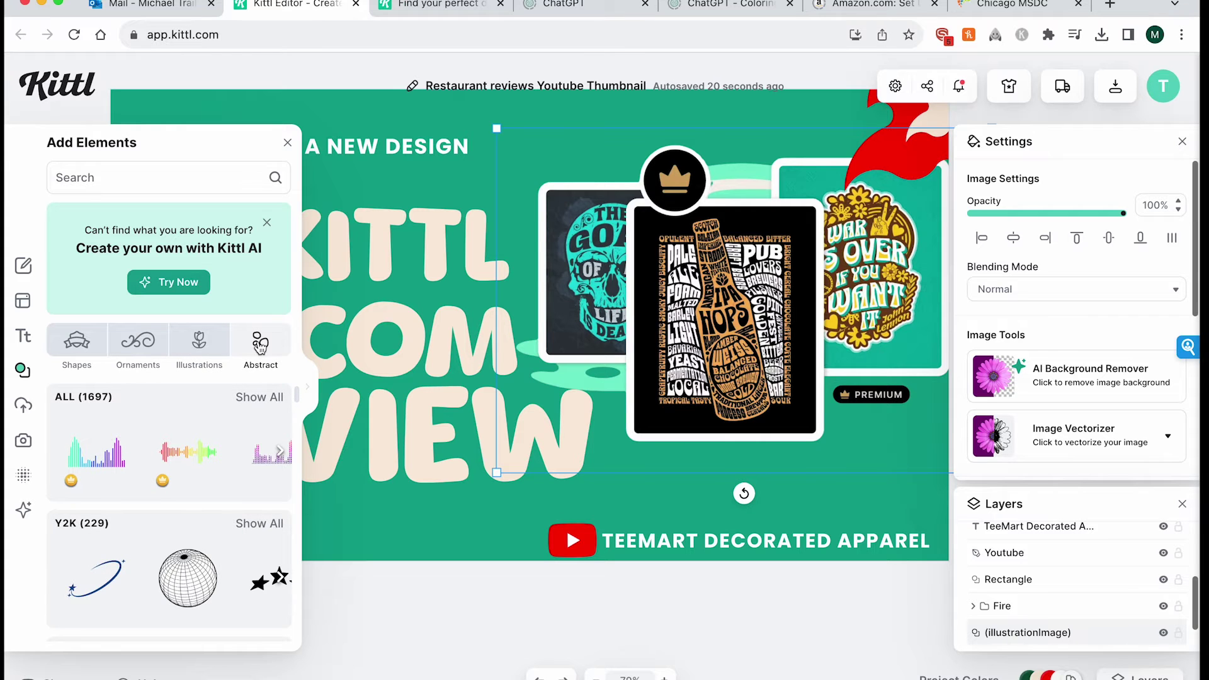
{"action": "left_click", "coordinate": [288, 143]}
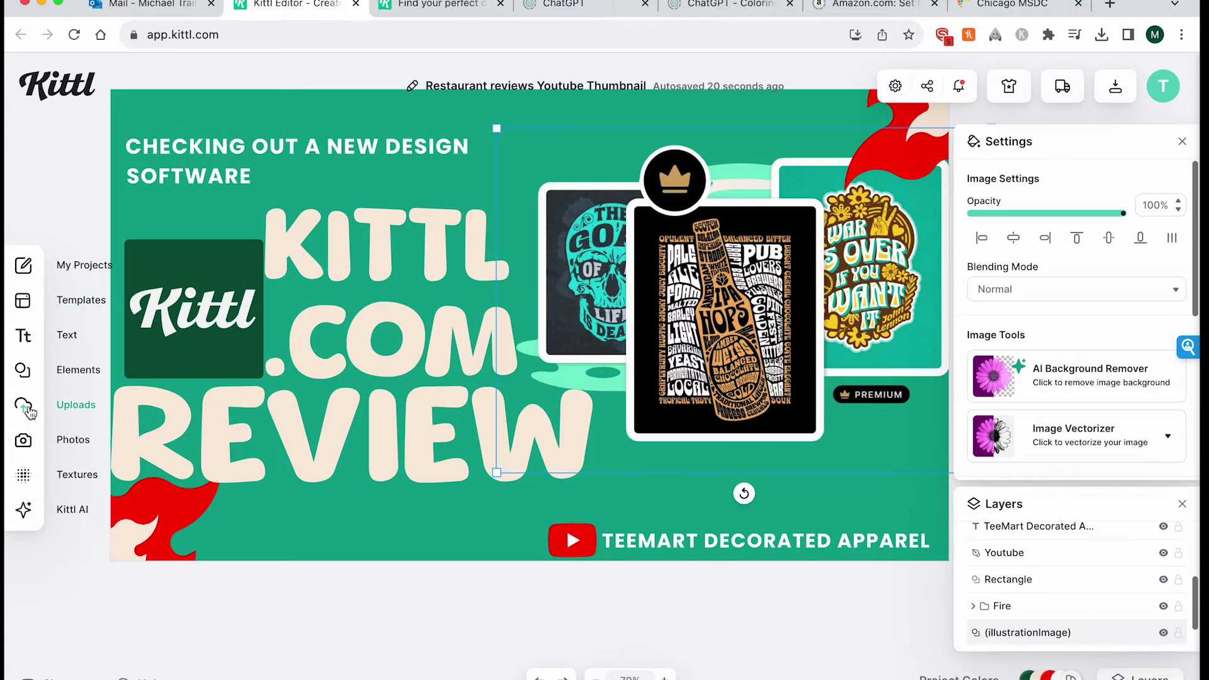
Open the Photos library and scroll through the Trending screenprint photos.
{"action": "left_click", "coordinate": [24, 444]}
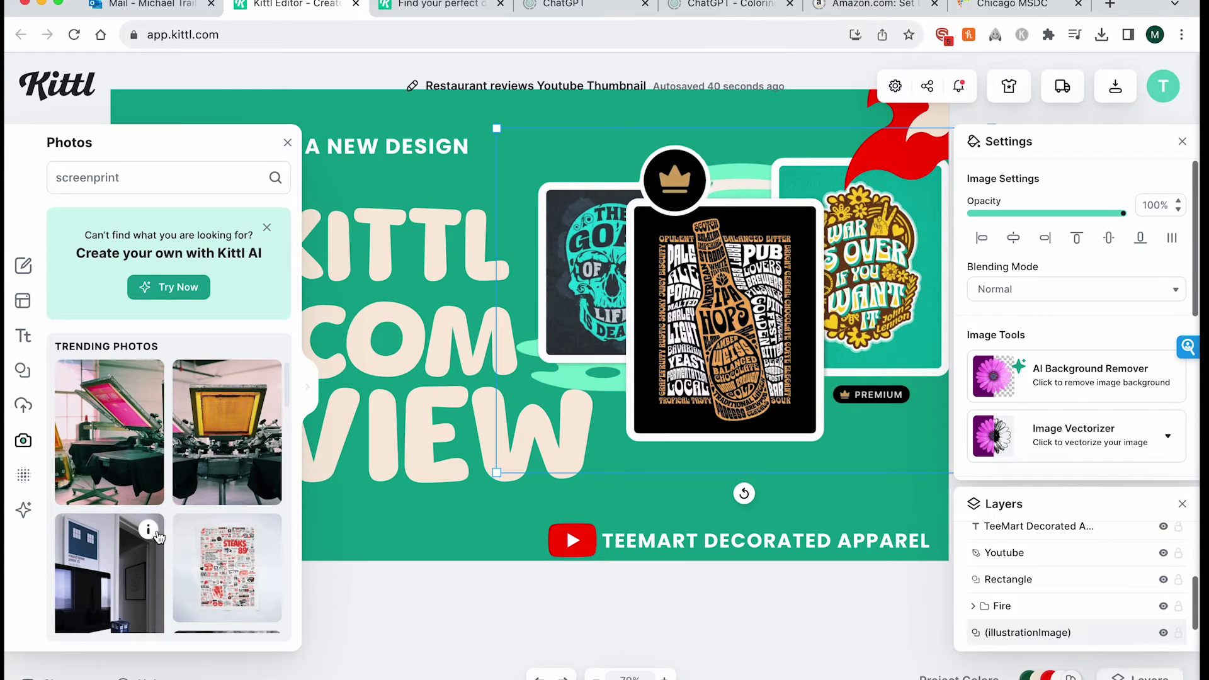
{"action": "scroll", "coordinate": [157, 540], "scroll_direction": "down", "scroll_amount": 2}
{"action": "scroll", "coordinate": [157, 540], "scroll_direction": "down", "scroll_amount": 5}
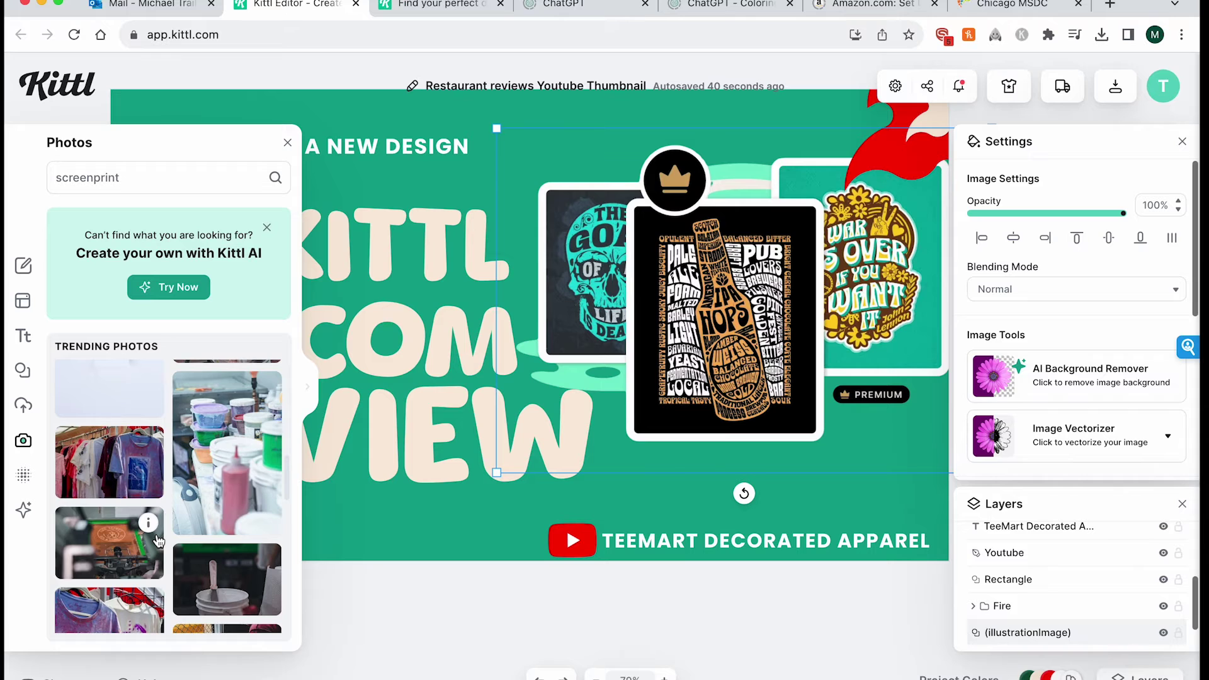
{"action": "scroll", "coordinate": [157, 541], "scroll_direction": "down", "scroll_amount": 3}
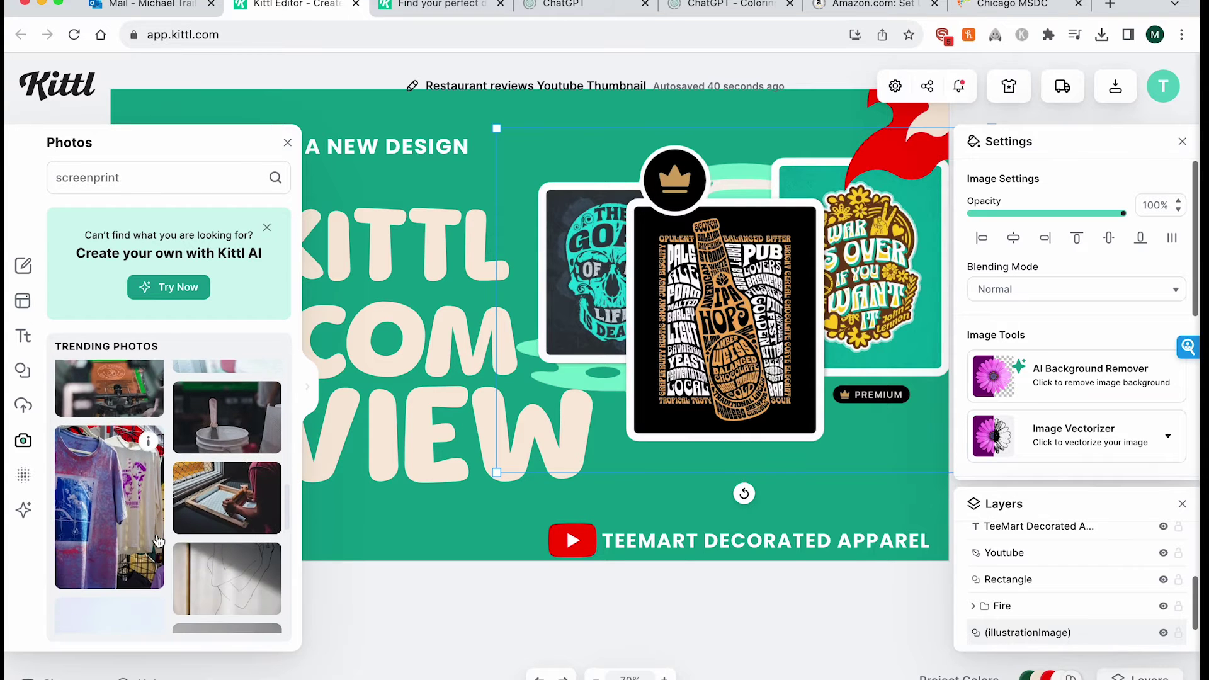
{"action": "scroll", "coordinate": [157, 541], "scroll_direction": "down", "scroll_amount": 5}
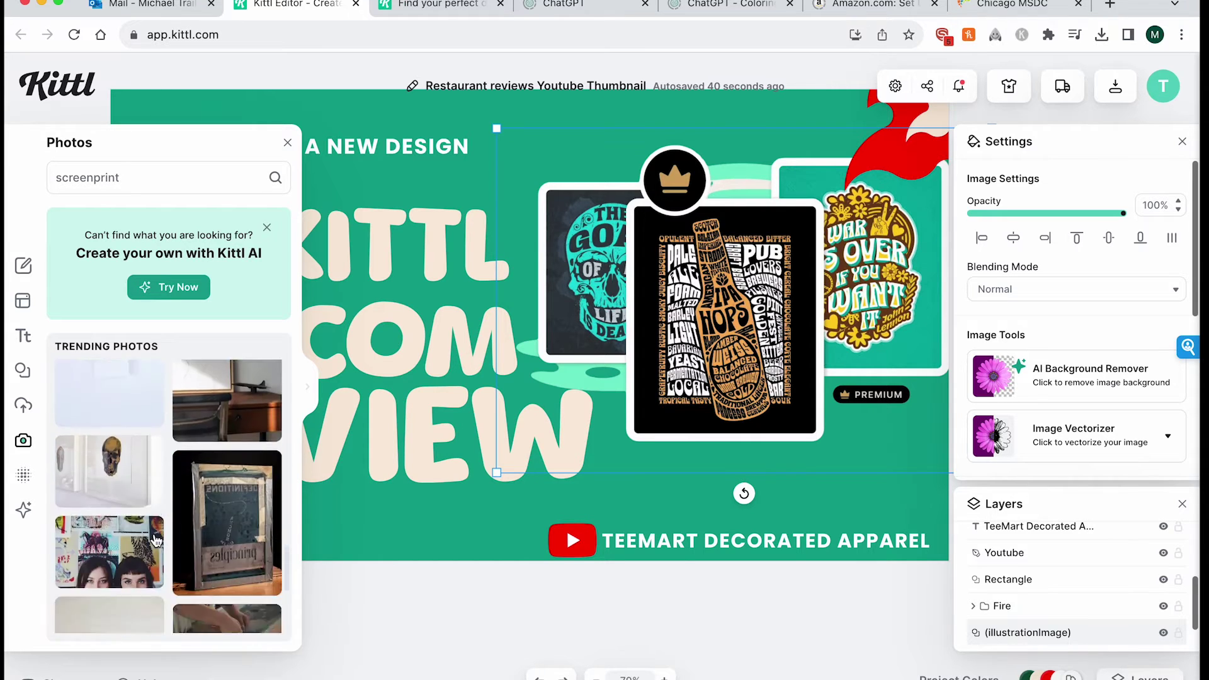
{"action": "scroll", "coordinate": [155, 540], "scroll_direction": "down", "scroll_amount": 2}
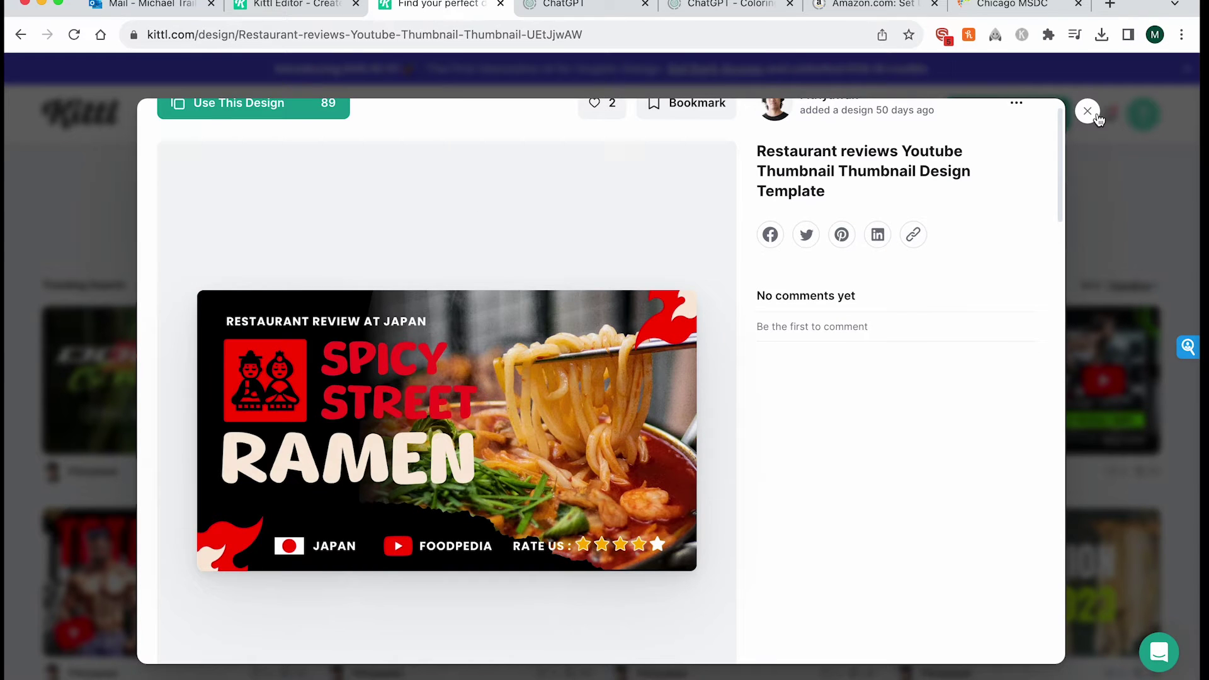
Close the Restaurant reviews template details and scroll the thumbnail results down and back up.
{"action": "left_click", "coordinate": [1089, 112]}
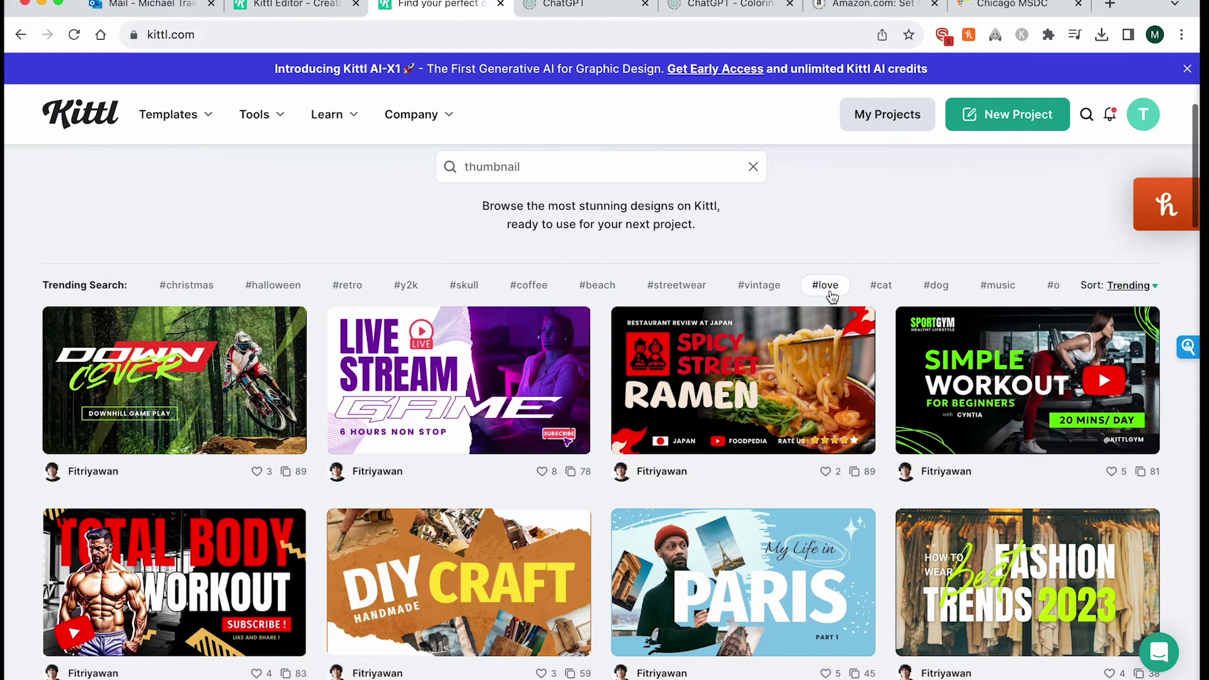
{"action": "scroll", "coordinate": [832, 296], "scroll_direction": "down", "scroll_amount": 3}
{"action": "scroll", "coordinate": [832, 296], "scroll_direction": "down", "scroll_amount": 3}
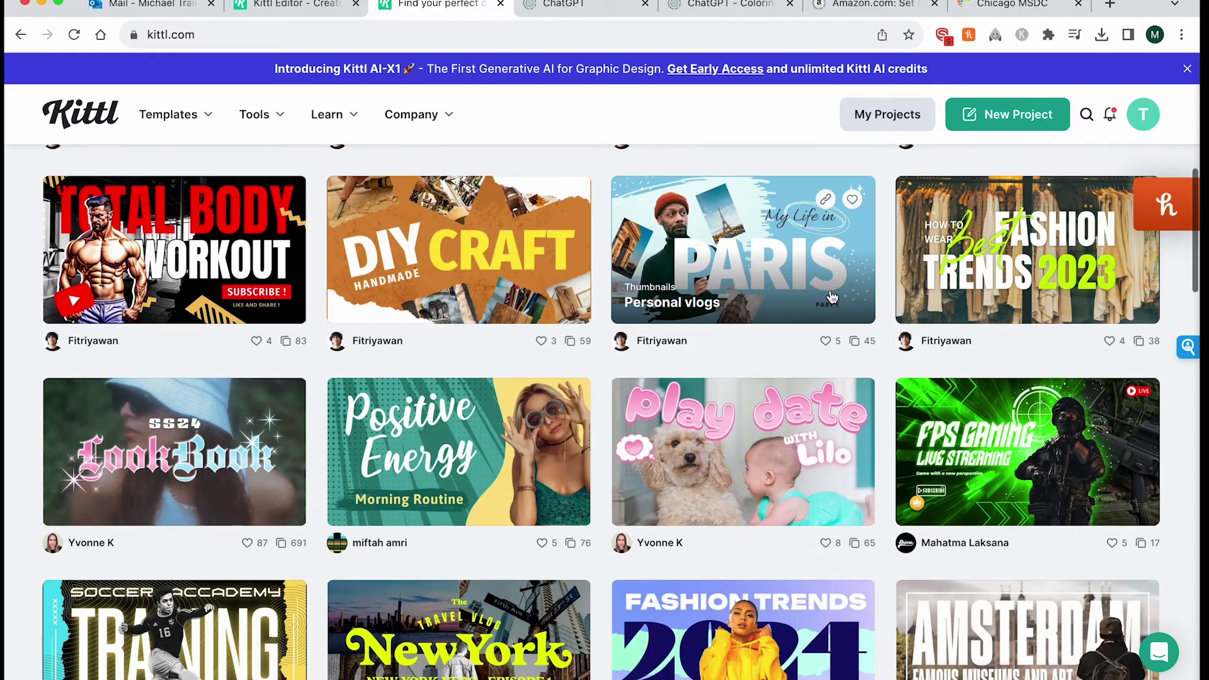
{"action": "scroll", "coordinate": [832, 296], "scroll_direction": "down", "scroll_amount": 6}
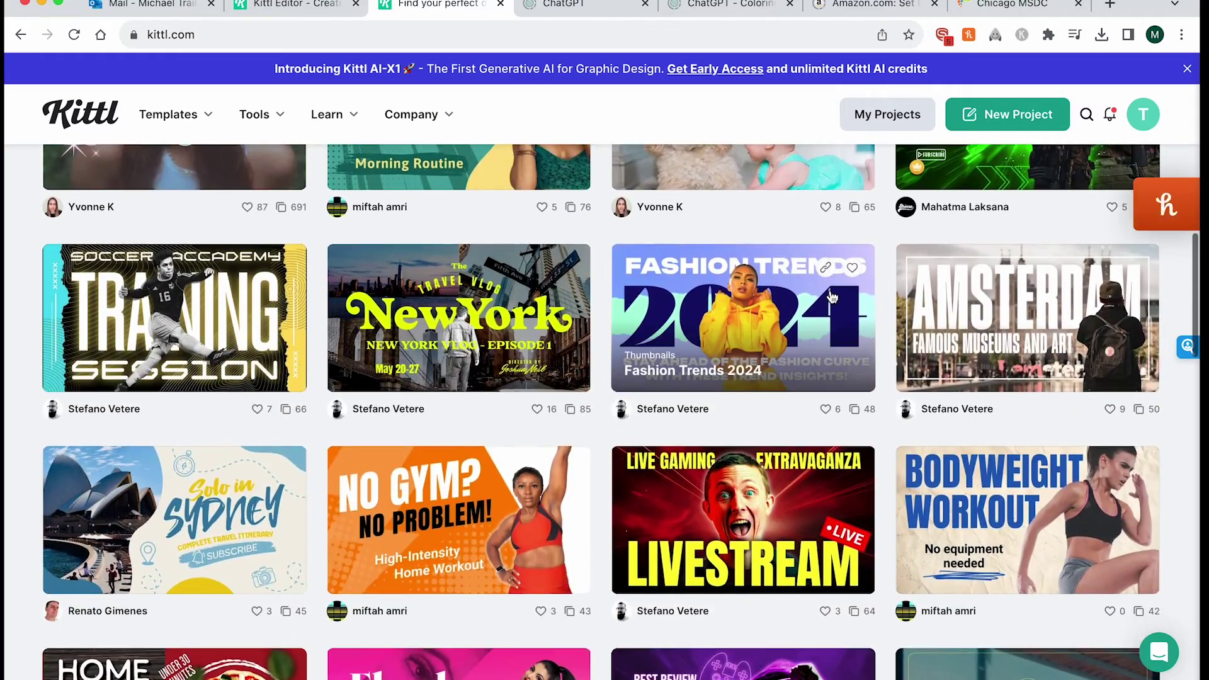
{"action": "scroll", "coordinate": [832, 296], "scroll_direction": "up", "scroll_amount": 15}
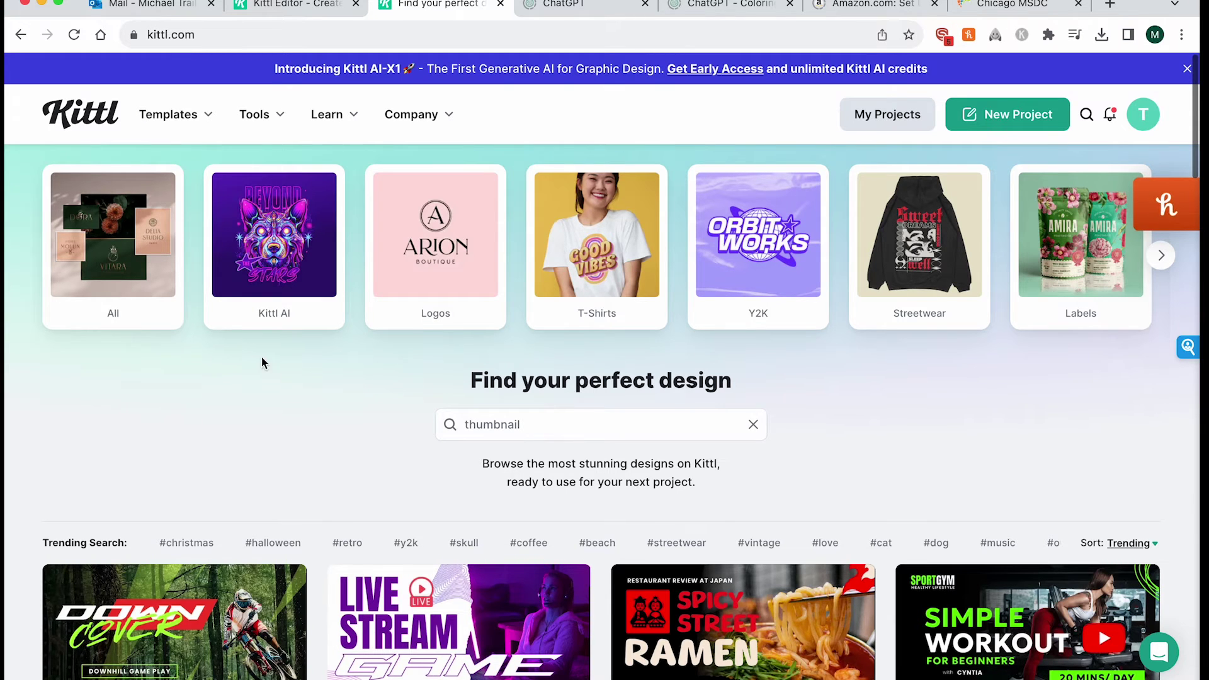
{"action": "mouse_move", "coordinate": [205, 114]}
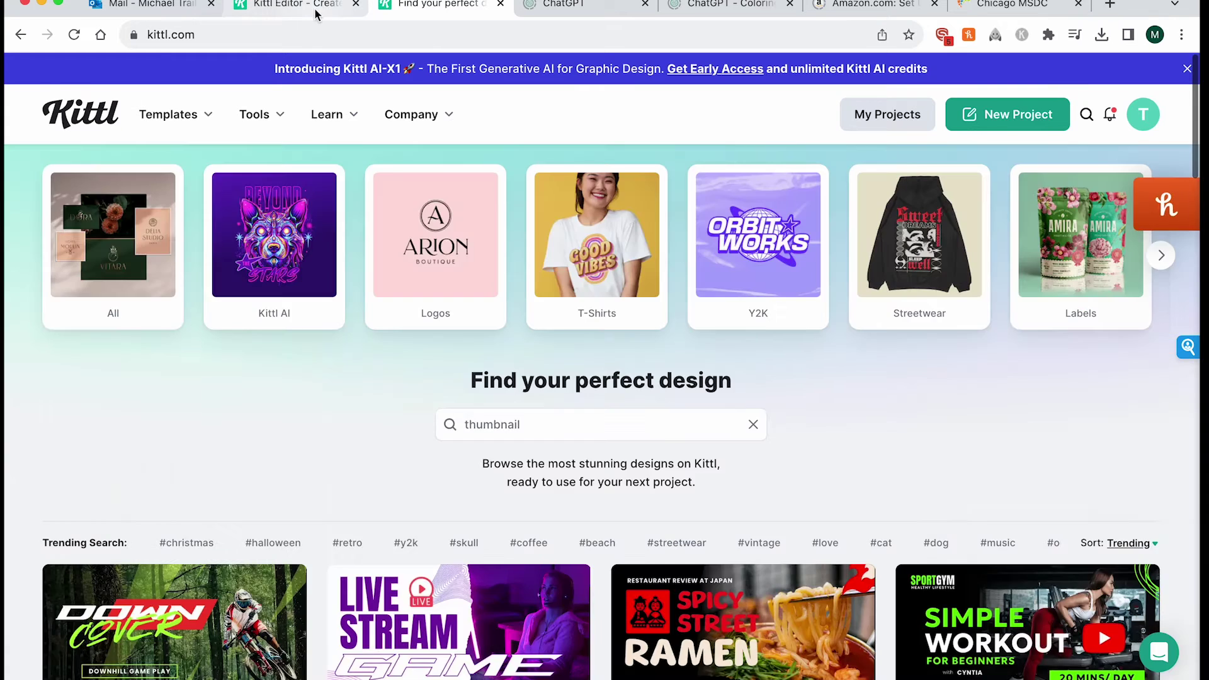
Return to the Kittl Editor tab with the KITTL.COM REVIEW thumbnail in view.
{"action": "left_click", "coordinate": [318, 11]}
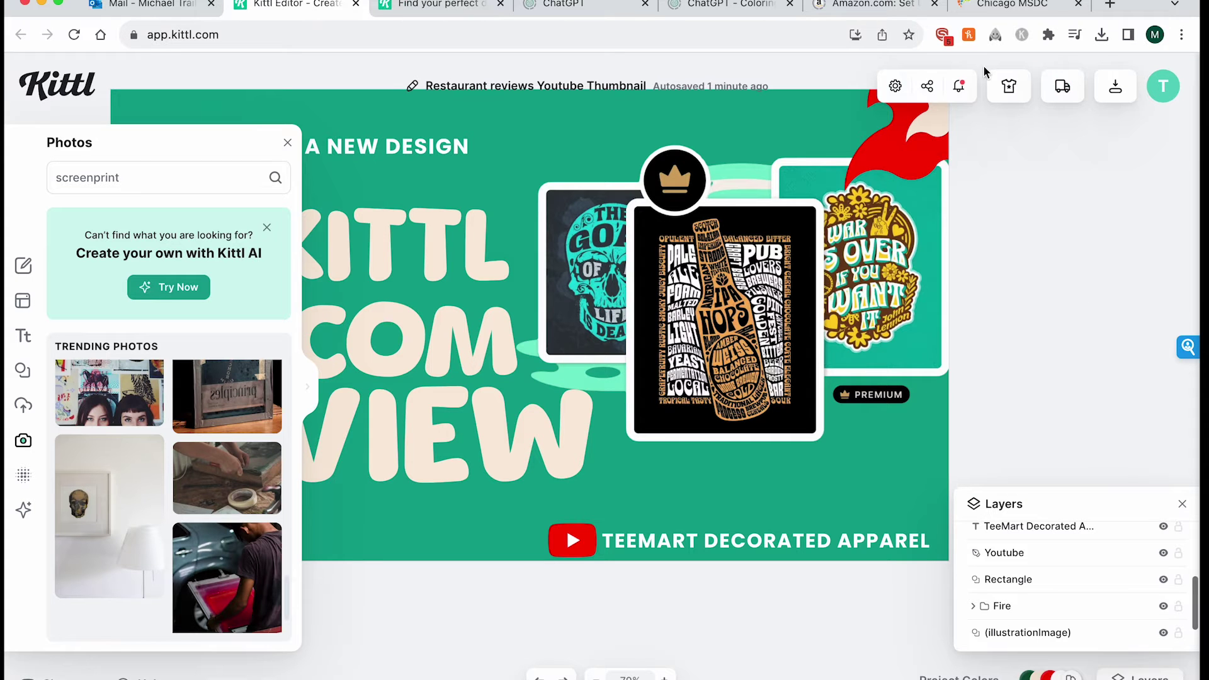
{"action": "left_click", "coordinate": [1012, 90]}
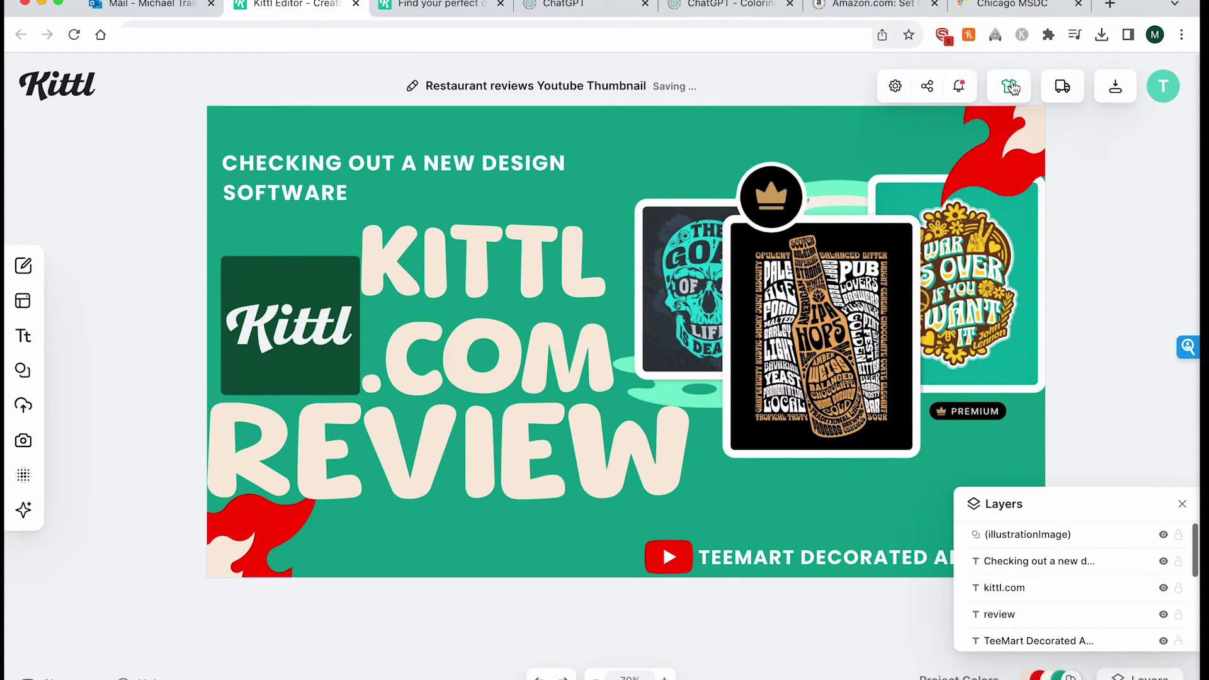
{"action": "left_click", "coordinate": [1011, 87]}
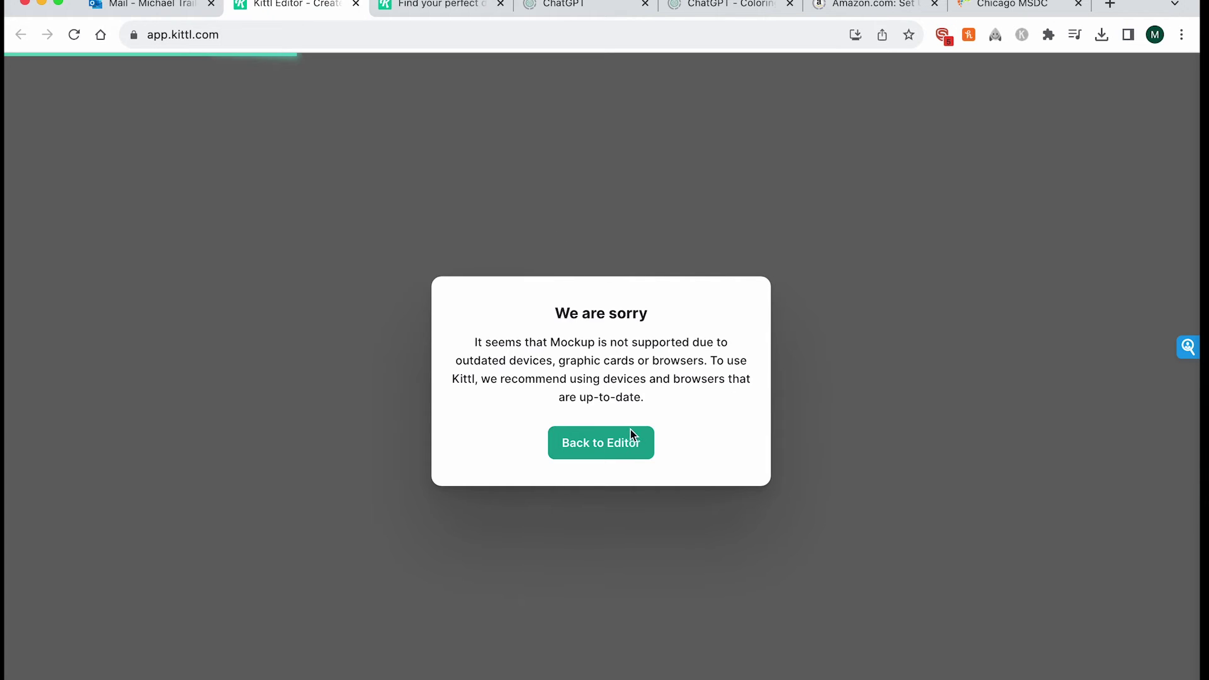
{"action": "left_click", "coordinate": [601, 453]}
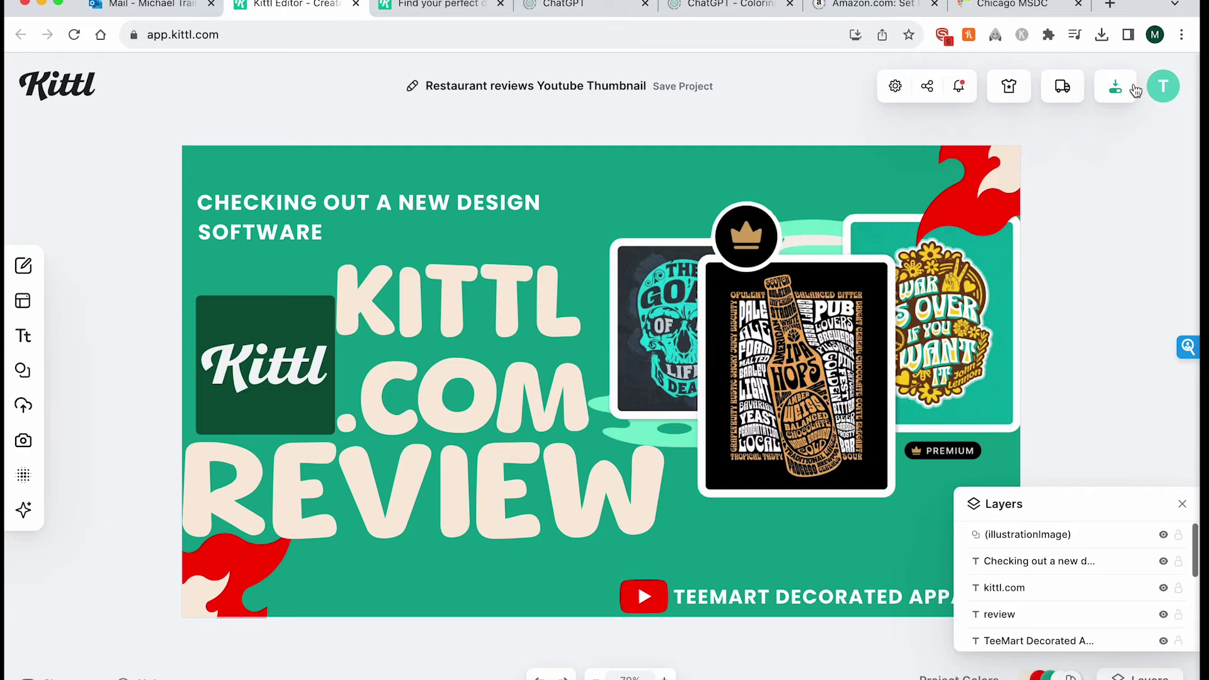
{"action": "mouse_move", "coordinate": [1167, 92]}
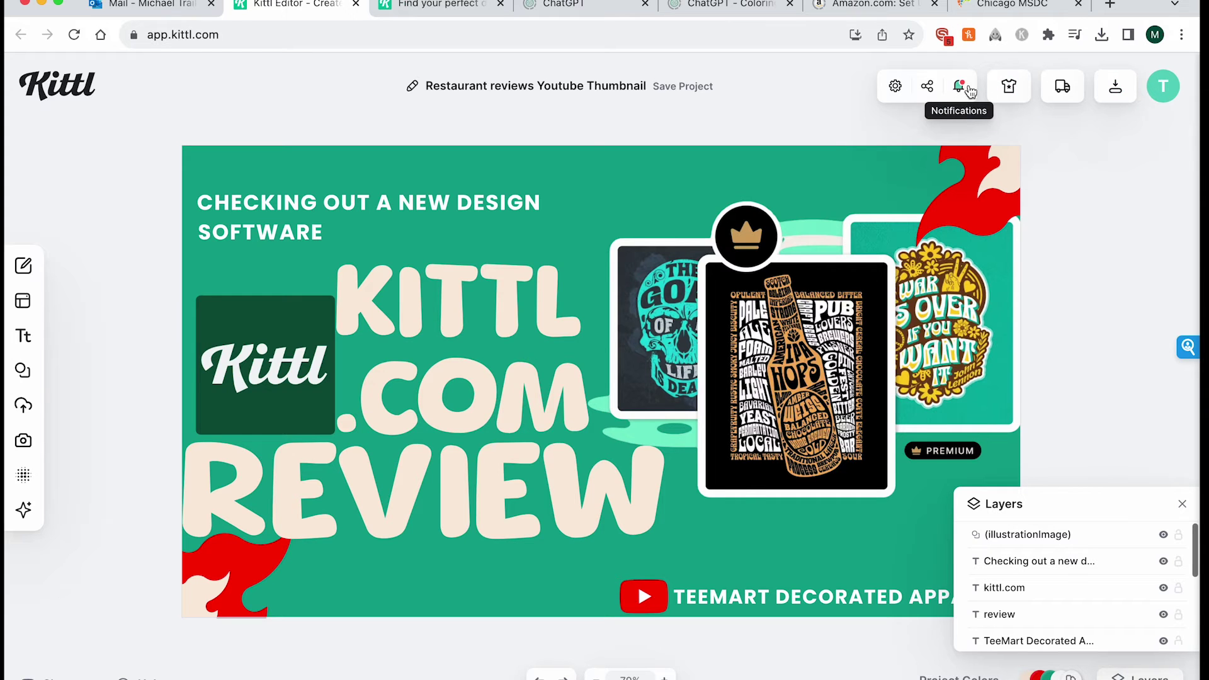
{"action": "left_click", "coordinate": [1060, 100]}
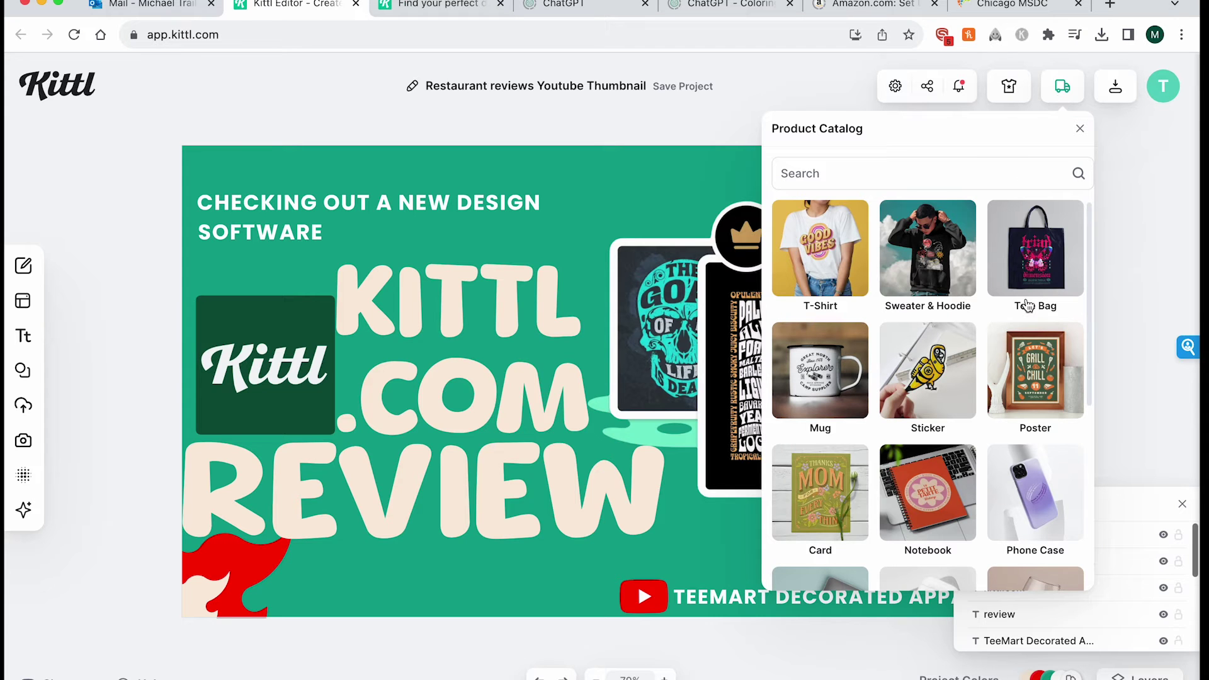
{"action": "scroll", "coordinate": [1039, 281], "scroll_direction": "down", "scroll_amount": 5}
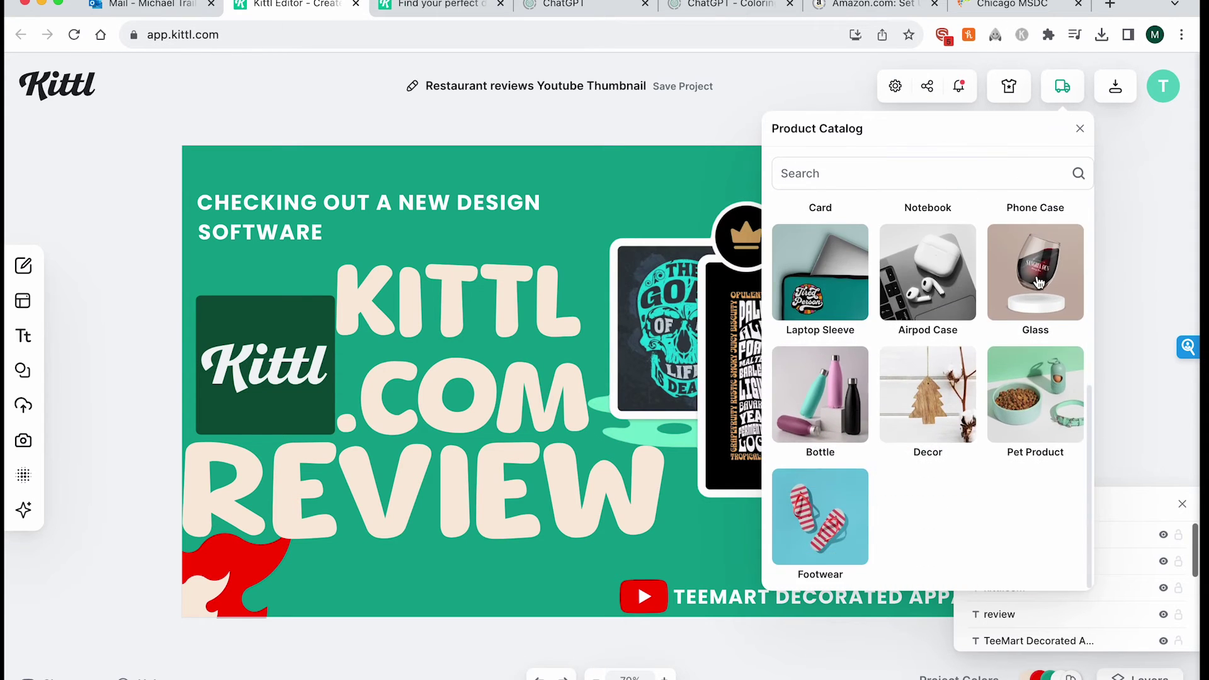
{"action": "scroll", "coordinate": [1038, 281], "scroll_direction": "up", "scroll_amount": 5}
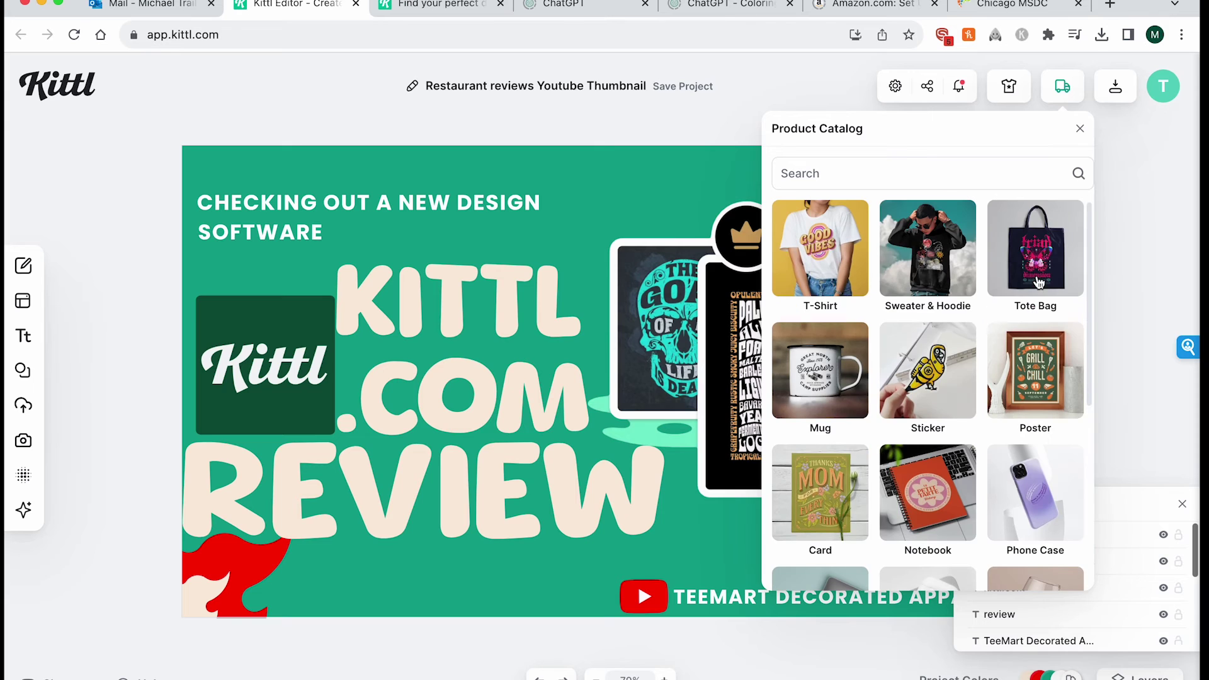
{"action": "left_click", "coordinate": [1081, 130]}
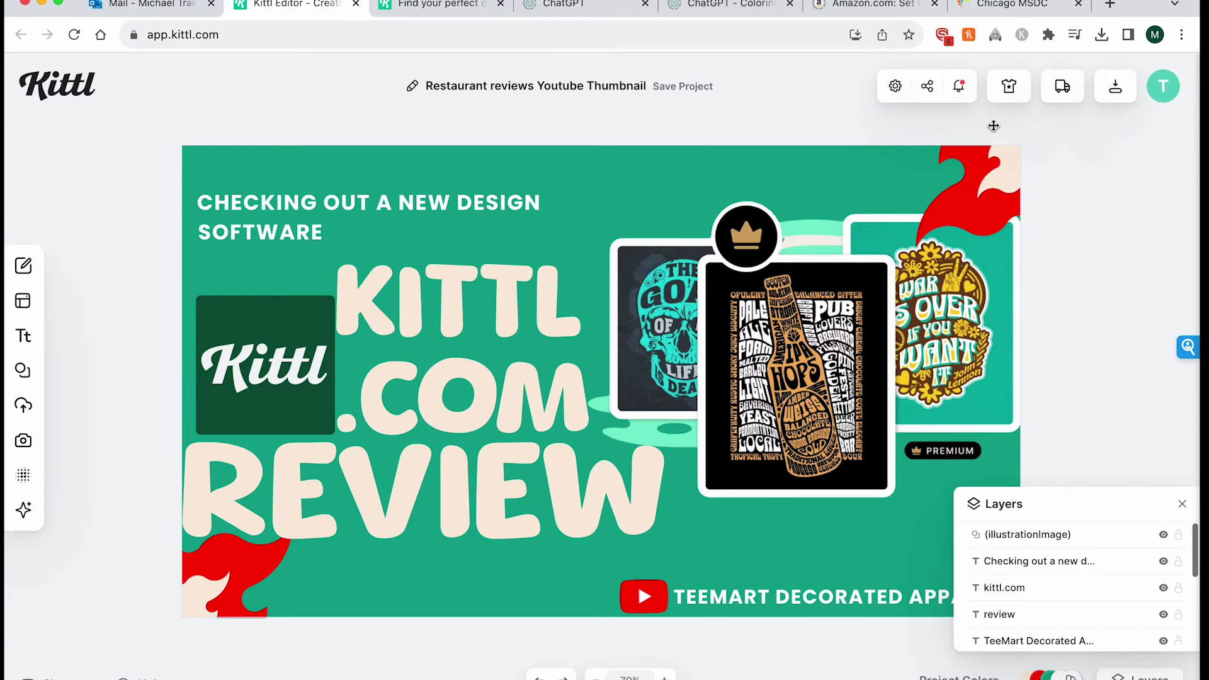
{"action": "left_click", "coordinate": [963, 89]}
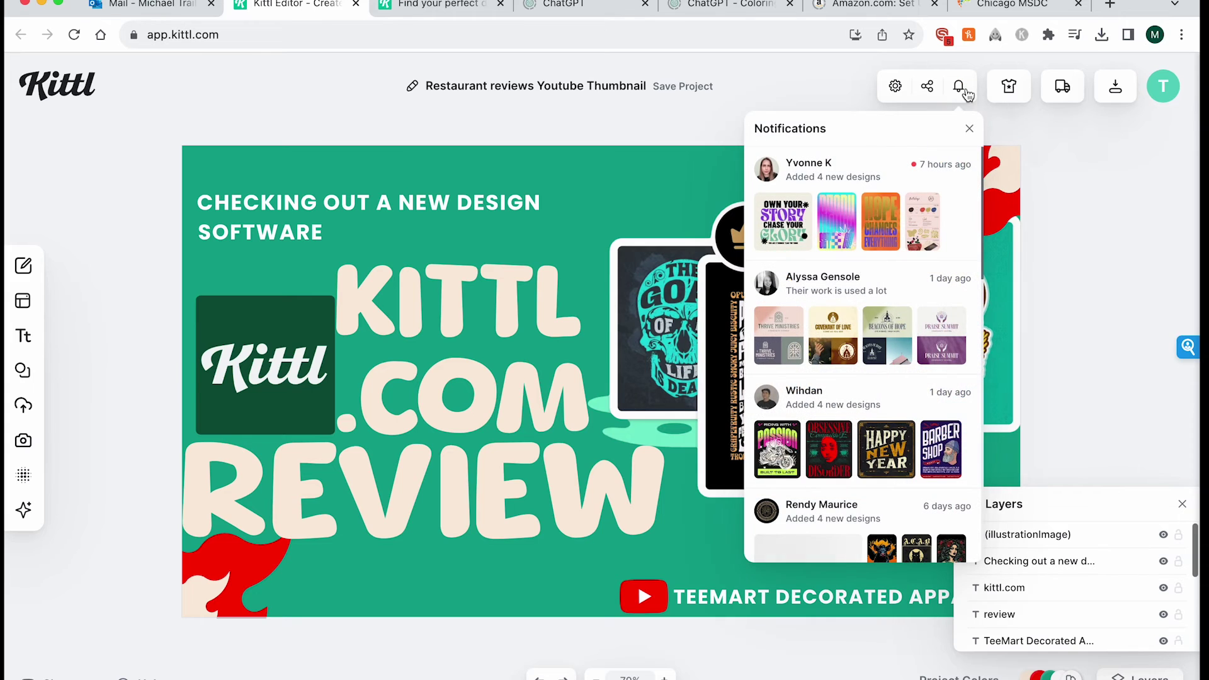
{"action": "left_click", "coordinate": [969, 131]}
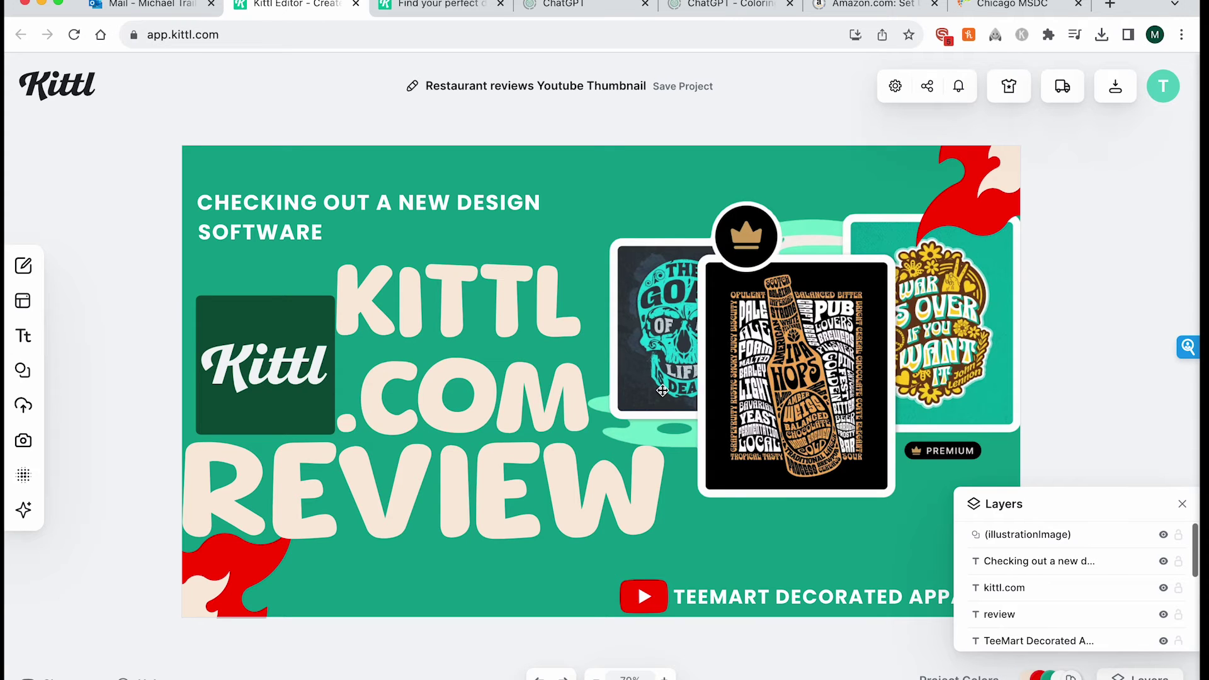
Select the REVIEW text, nudge it right, and resize it to text size 187.
{"action": "left_click", "coordinate": [434, 405]}
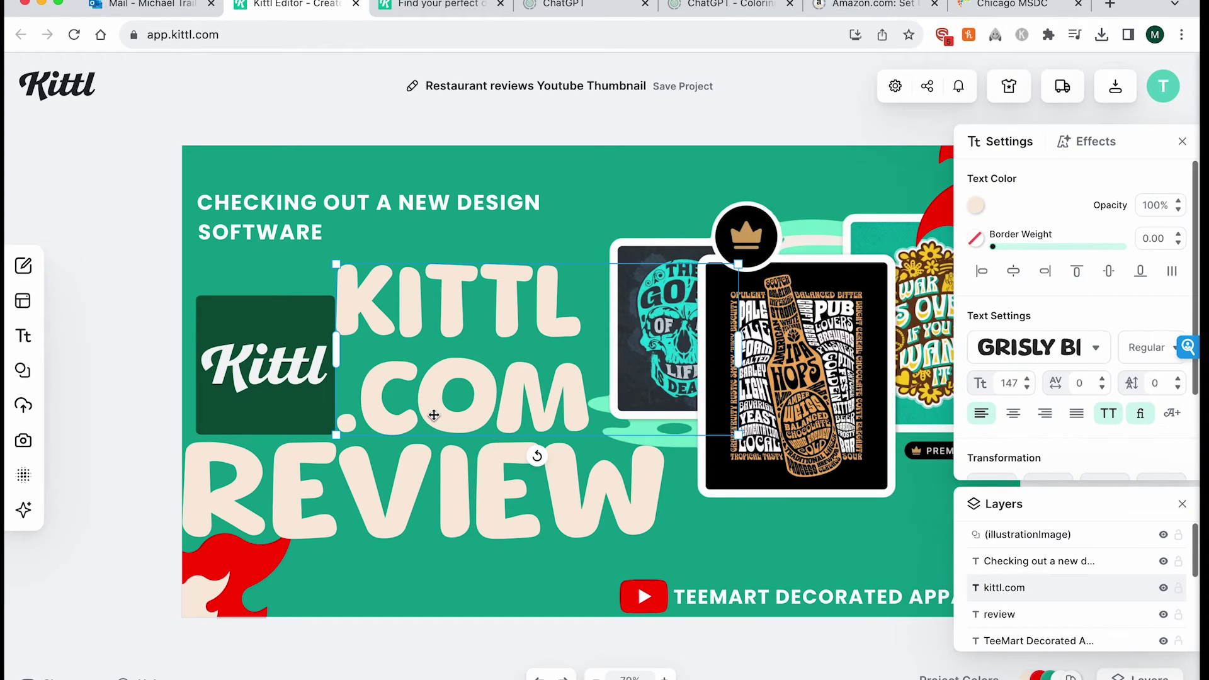
{"action": "left_click", "coordinate": [434, 461]}
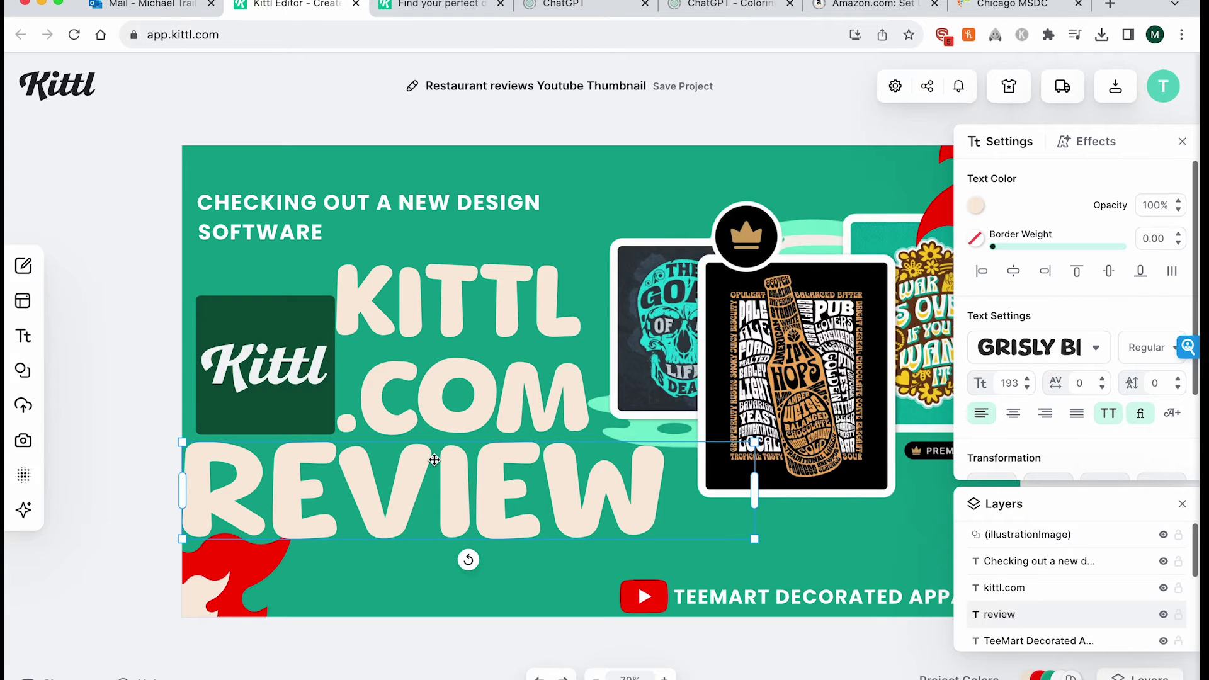
{"action": "key", "text": "Right"}
{"action": "key", "text": "Right"}
{"action": "key", "text": "Right"}
{"action": "key", "text": "Right"}
{"action": "key", "text": "Right"}
{"action": "key", "text": "Right"}
{"action": "key", "text": "Right"}
{"action": "key", "text": "Right"}
{"action": "key", "text": "Right"}
{"action": "key", "text": "Right"}
{"action": "key", "text": "Right"}
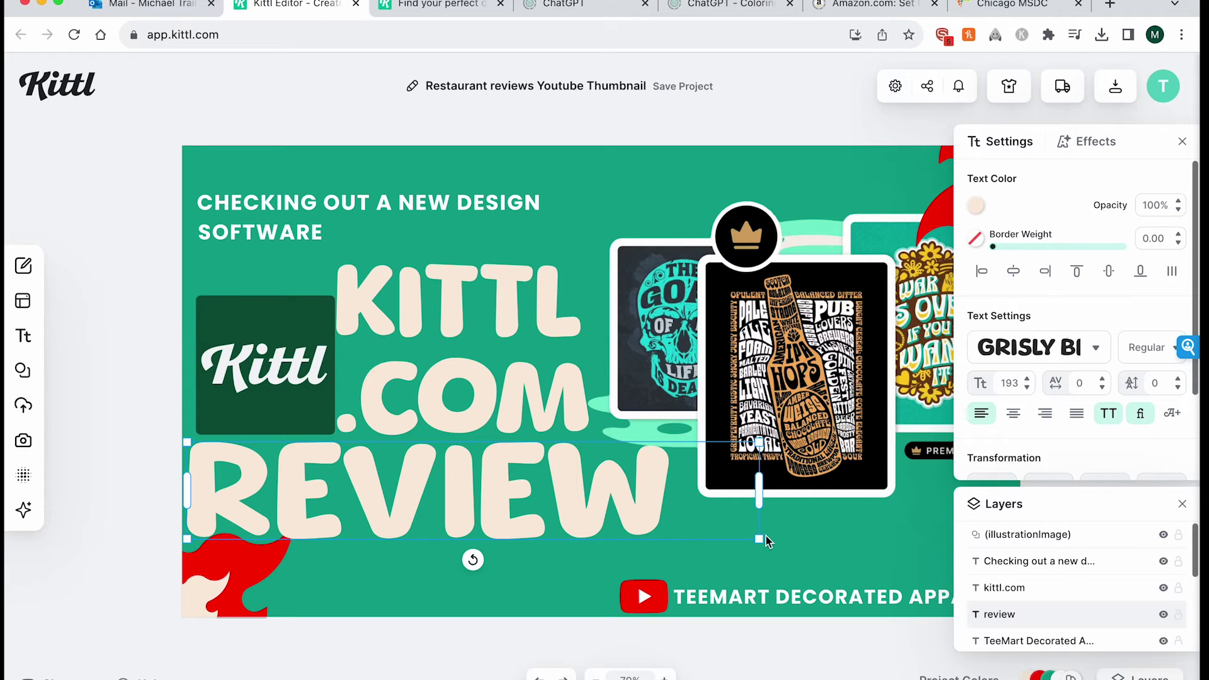
{"action": "left_click_drag", "start_coordinate": [763, 539], "coordinate": [686, 526]}
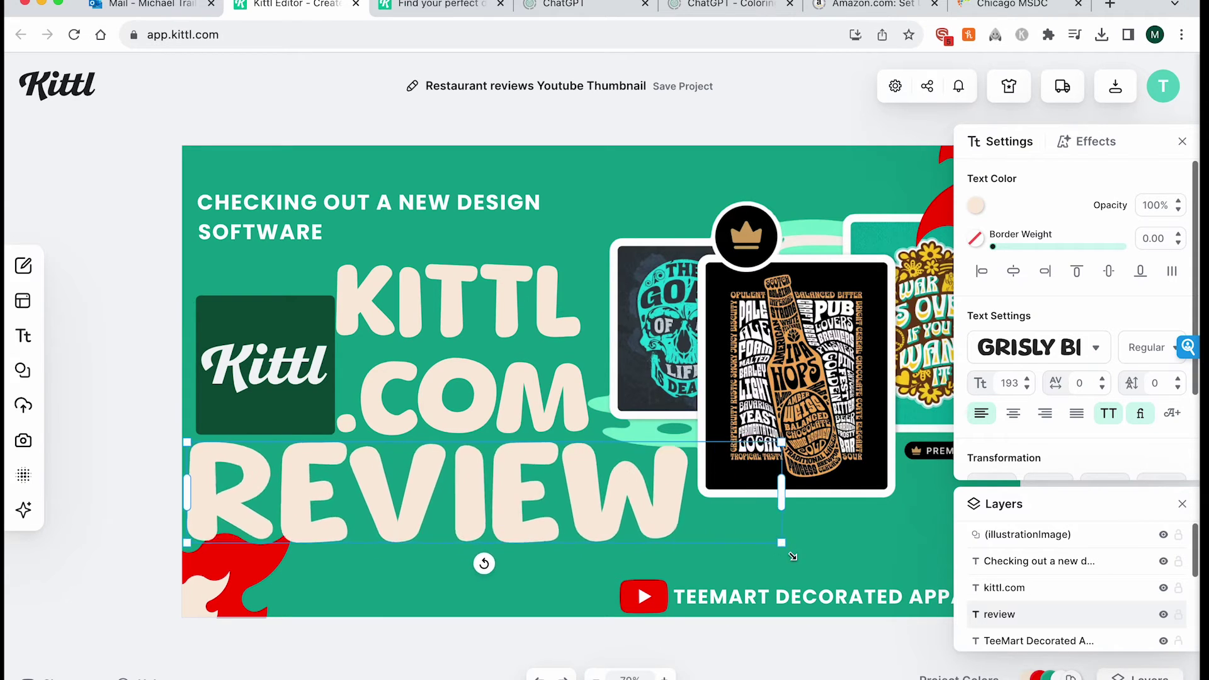
{"action": "left_click_drag", "start_coordinate": [795, 557], "coordinate": [704, 576]}
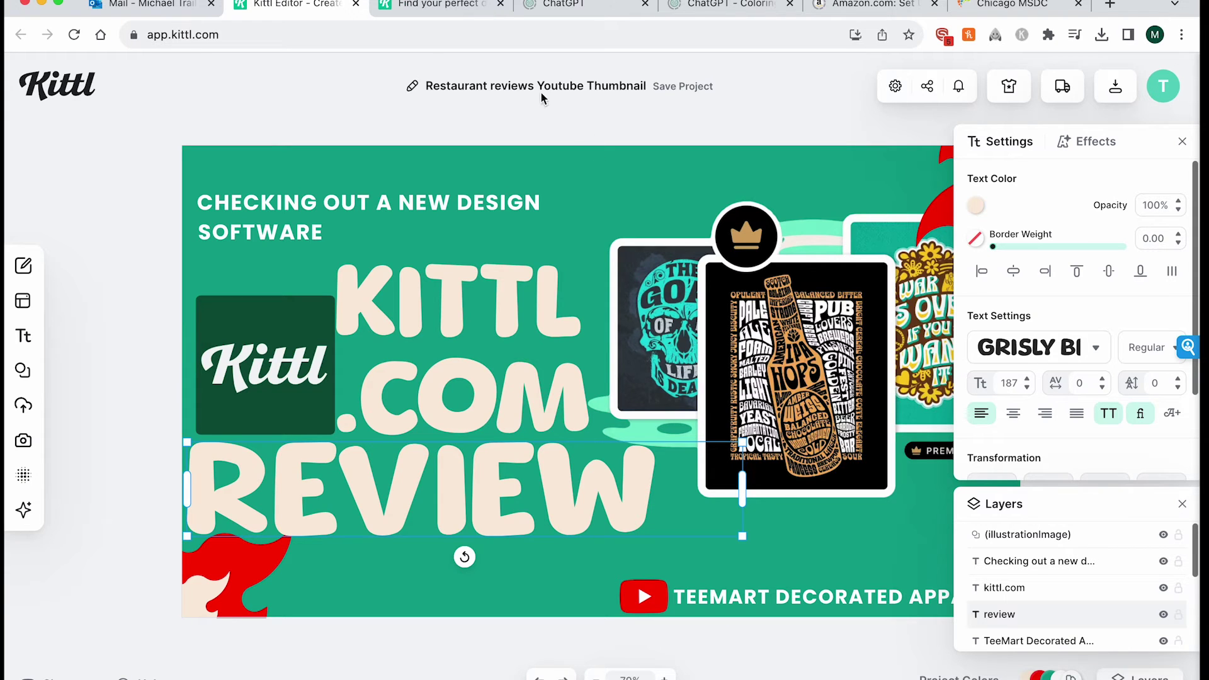
Switch to the 'Find your perfect design' gallery tab and scroll back up to the category cards.
{"action": "left_click", "coordinate": [414, 7]}
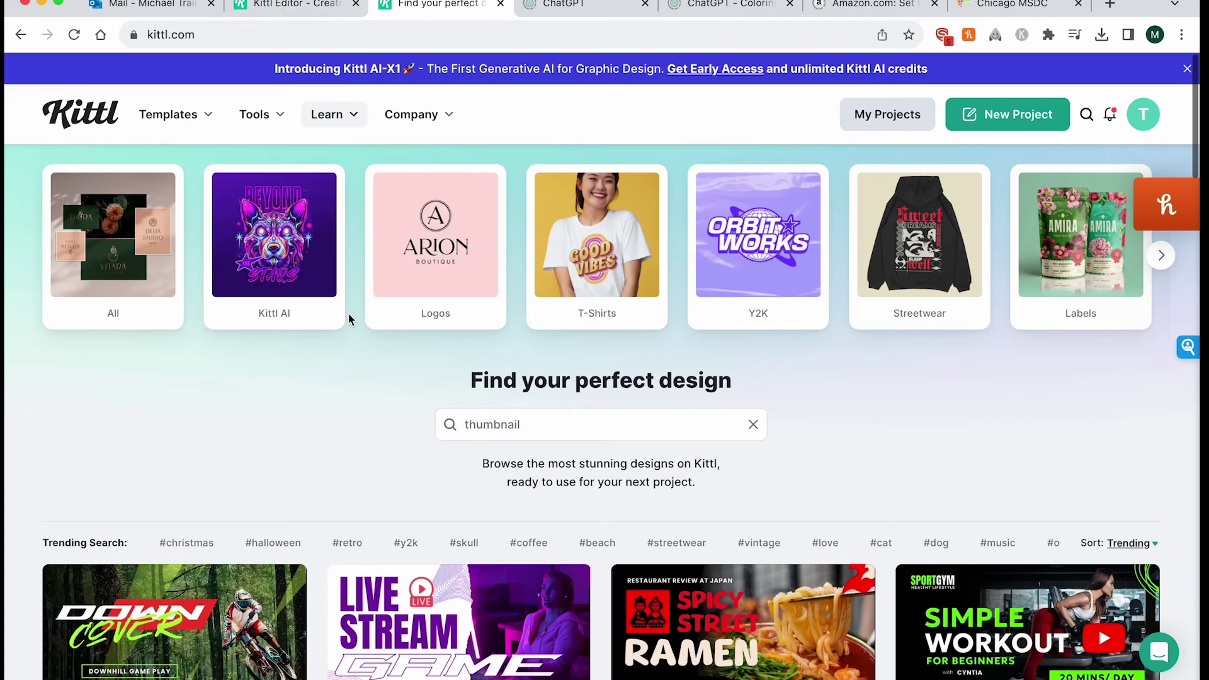
{"action": "mouse_move", "coordinate": [334, 114]}
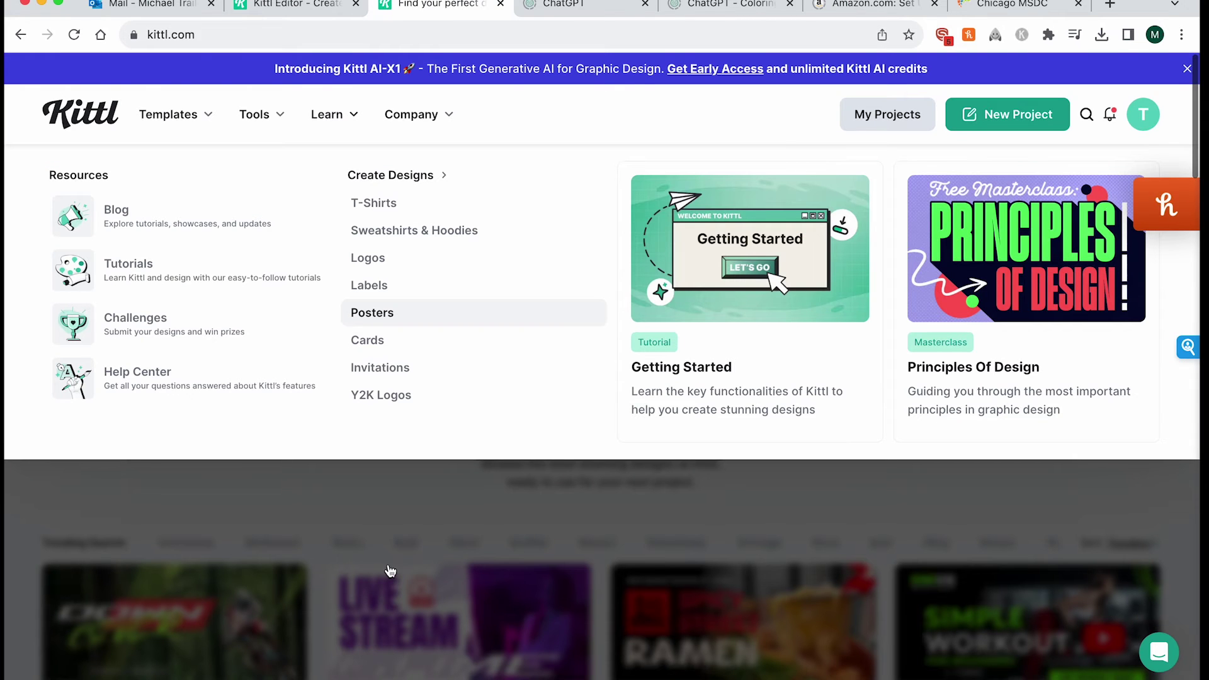
{"action": "scroll", "coordinate": [272, 416], "scroll_direction": "down", "scroll_amount": 6}
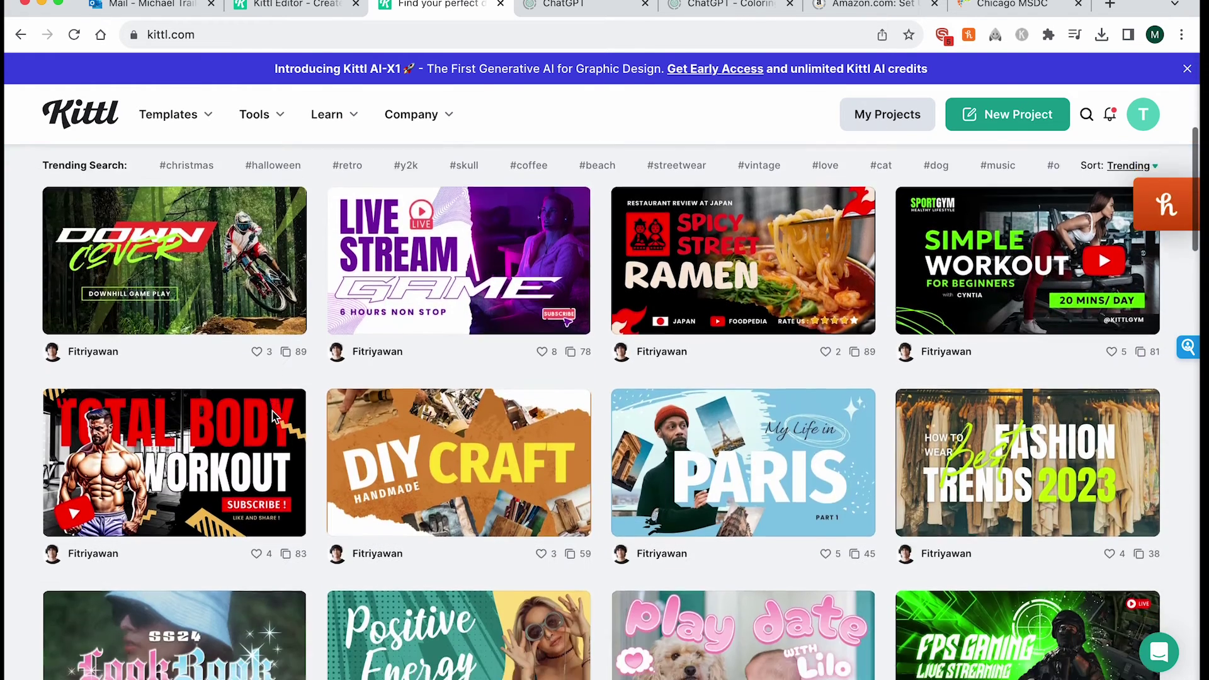
{"action": "scroll", "coordinate": [274, 416], "scroll_direction": "up", "scroll_amount": 4}
{"action": "scroll", "coordinate": [274, 416], "scroll_direction": "up", "scroll_amount": 2}
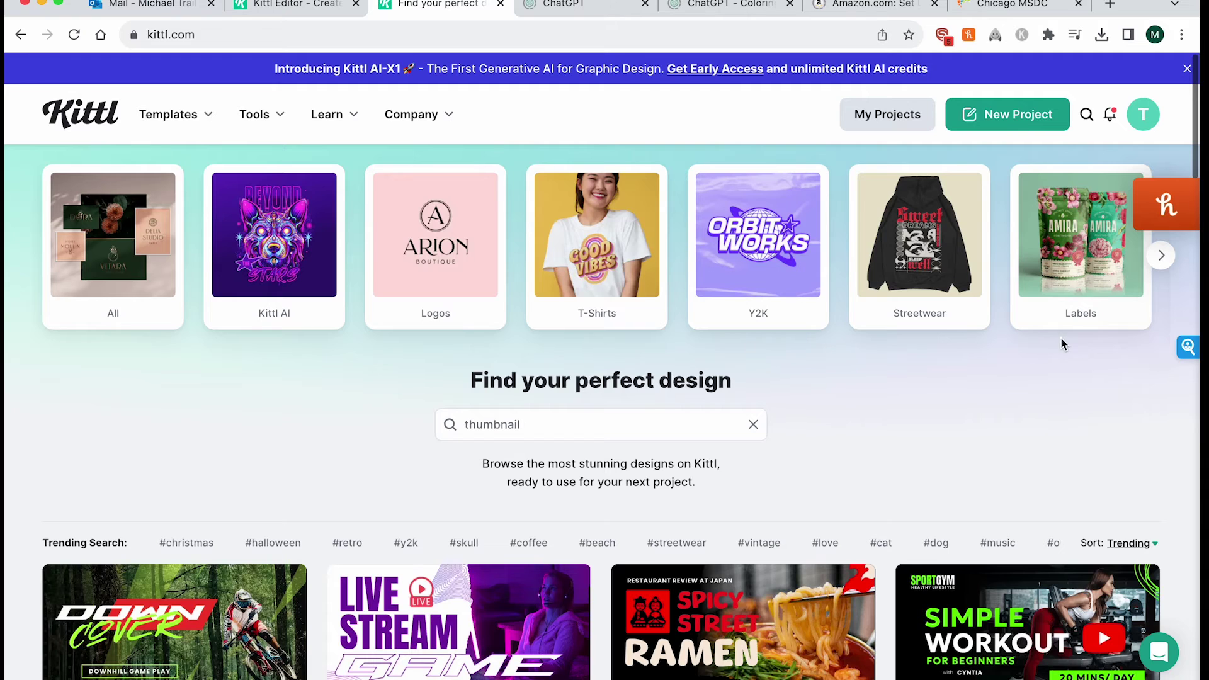
Open the Streetwear T-shirt design gallery and scroll through its first designs.
{"action": "left_click", "coordinate": [927, 315]}
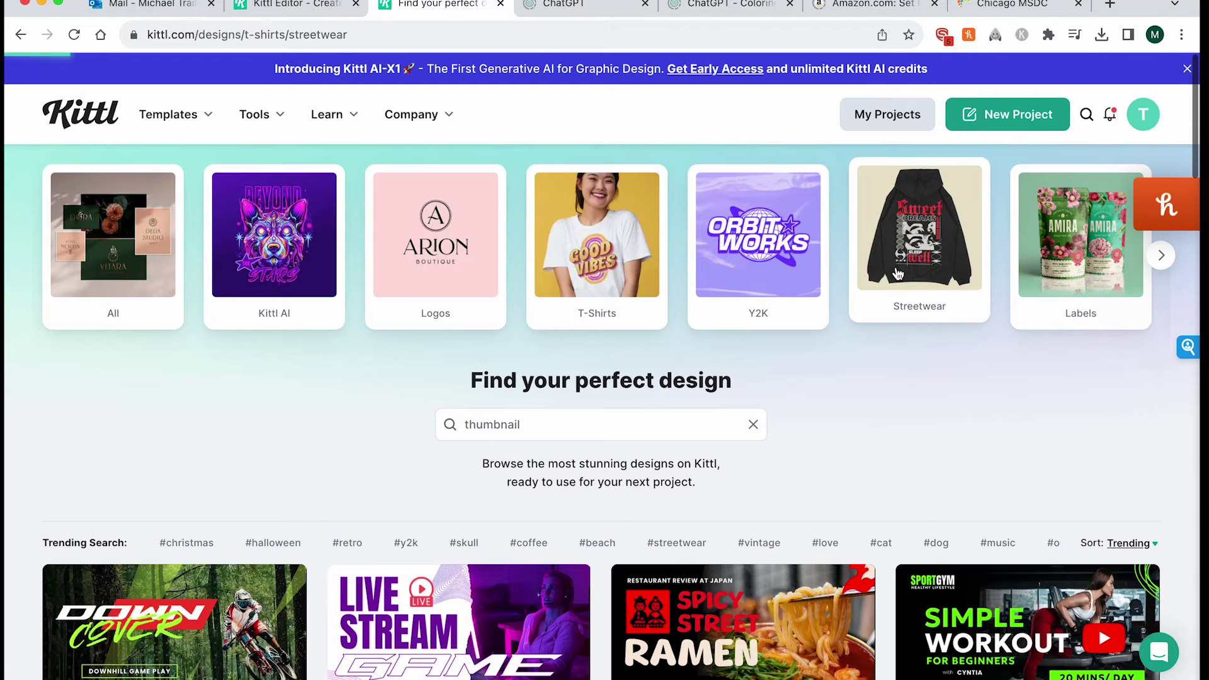
{"action": "scroll", "coordinate": [520, 605], "scroll_direction": "down", "scroll_amount": 3}
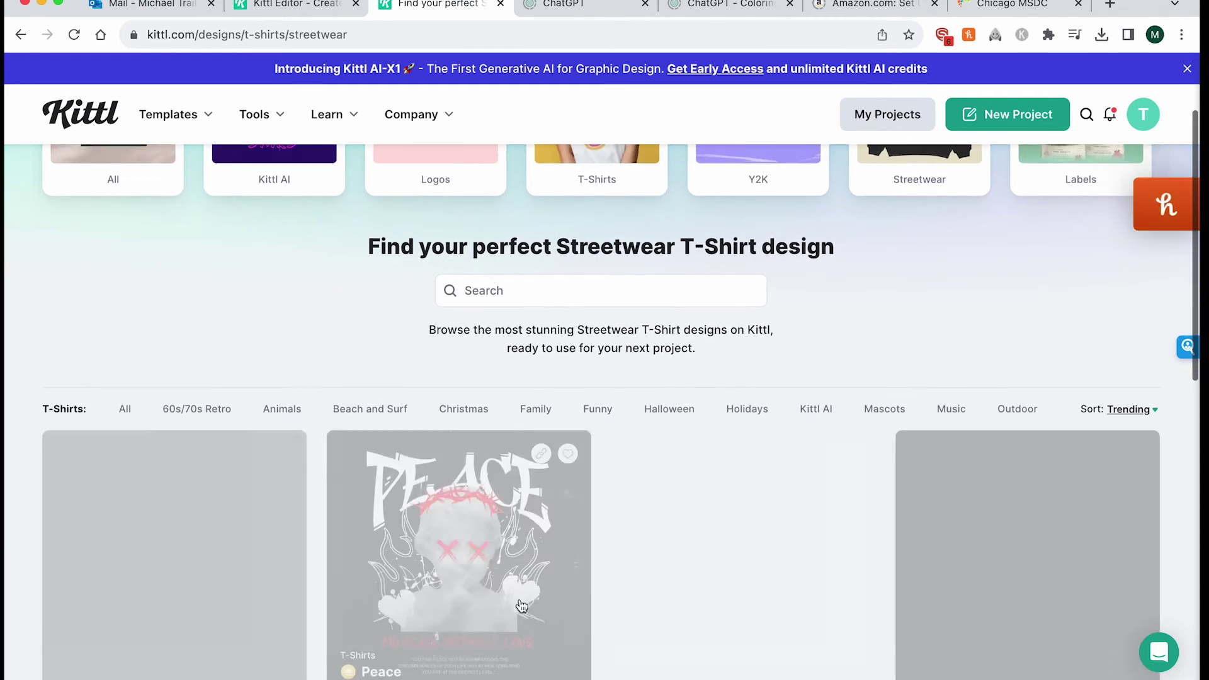
{"action": "scroll", "coordinate": [520, 605], "scroll_direction": "down", "scroll_amount": 2}
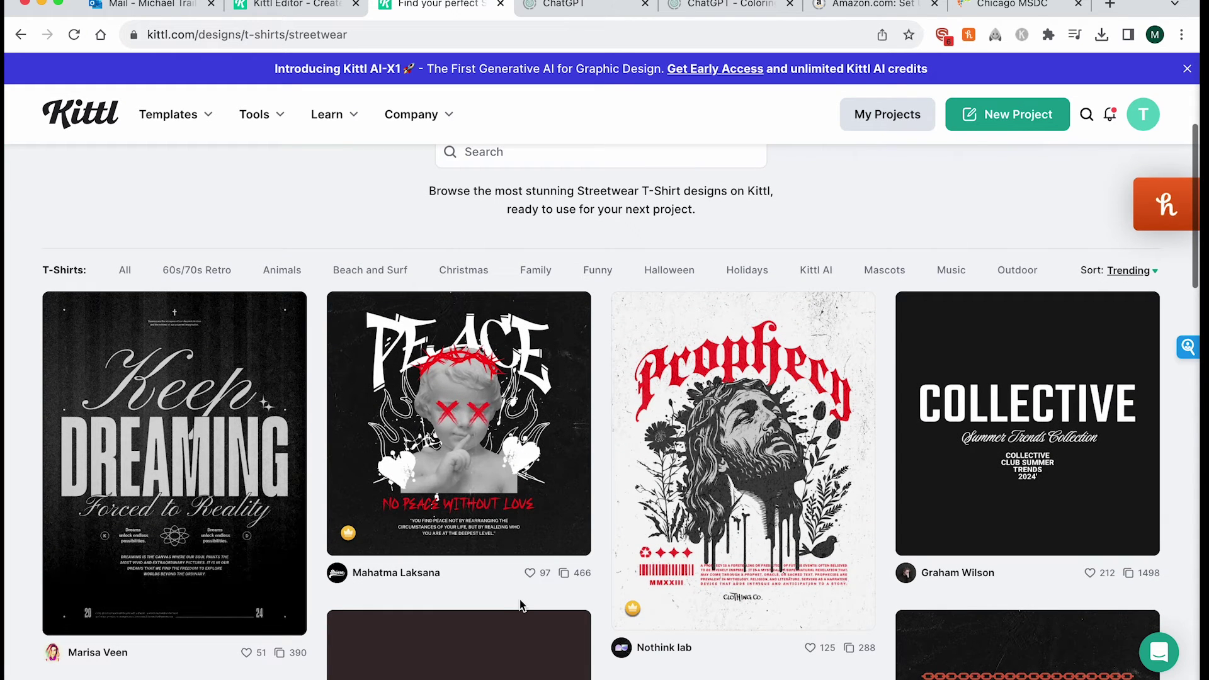
{"action": "scroll", "coordinate": [519, 605], "scroll_direction": "down", "scroll_amount": 2}
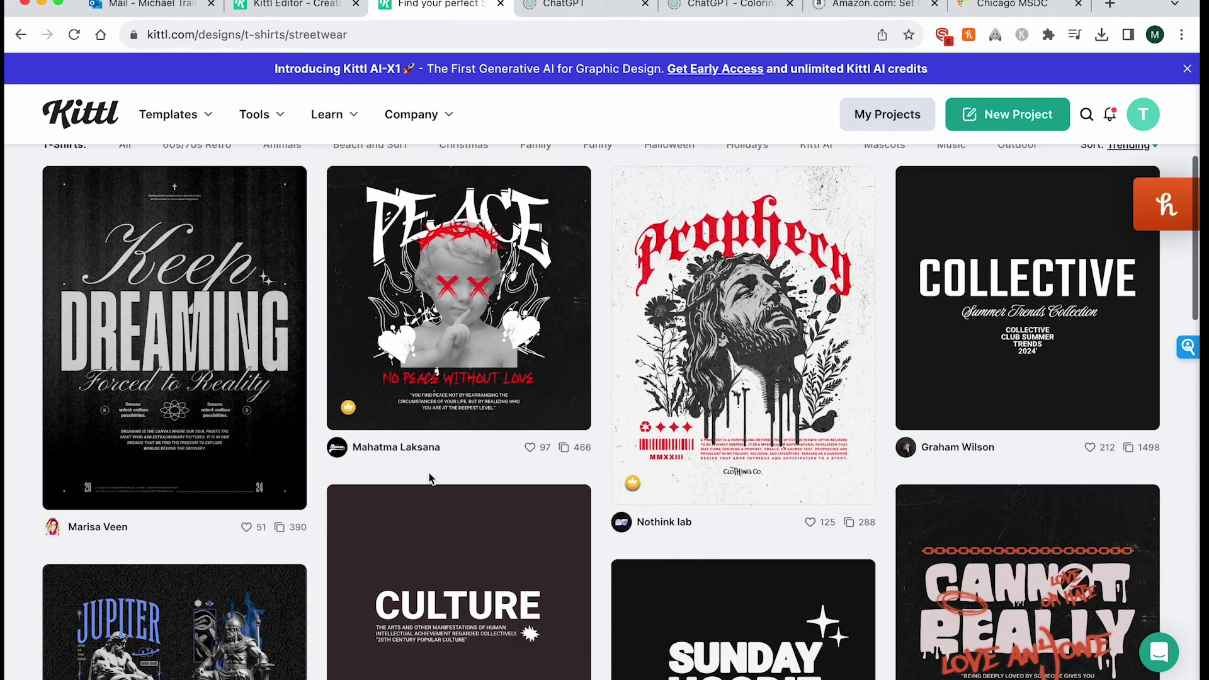
{"action": "scroll", "coordinate": [406, 456], "scroll_direction": "down", "scroll_amount": 7}
{"action": "scroll", "coordinate": [406, 456], "scroll_direction": "down", "scroll_amount": 7}
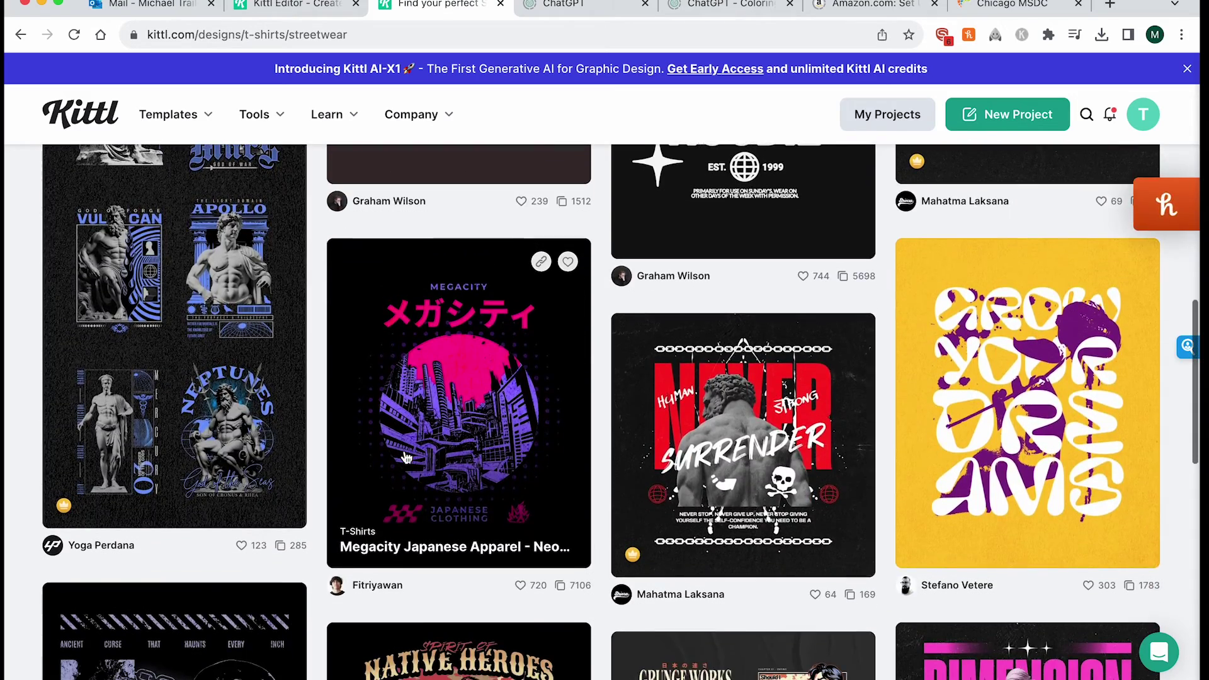
{"action": "scroll", "coordinate": [407, 457], "scroll_direction": "down", "scroll_amount": 1}
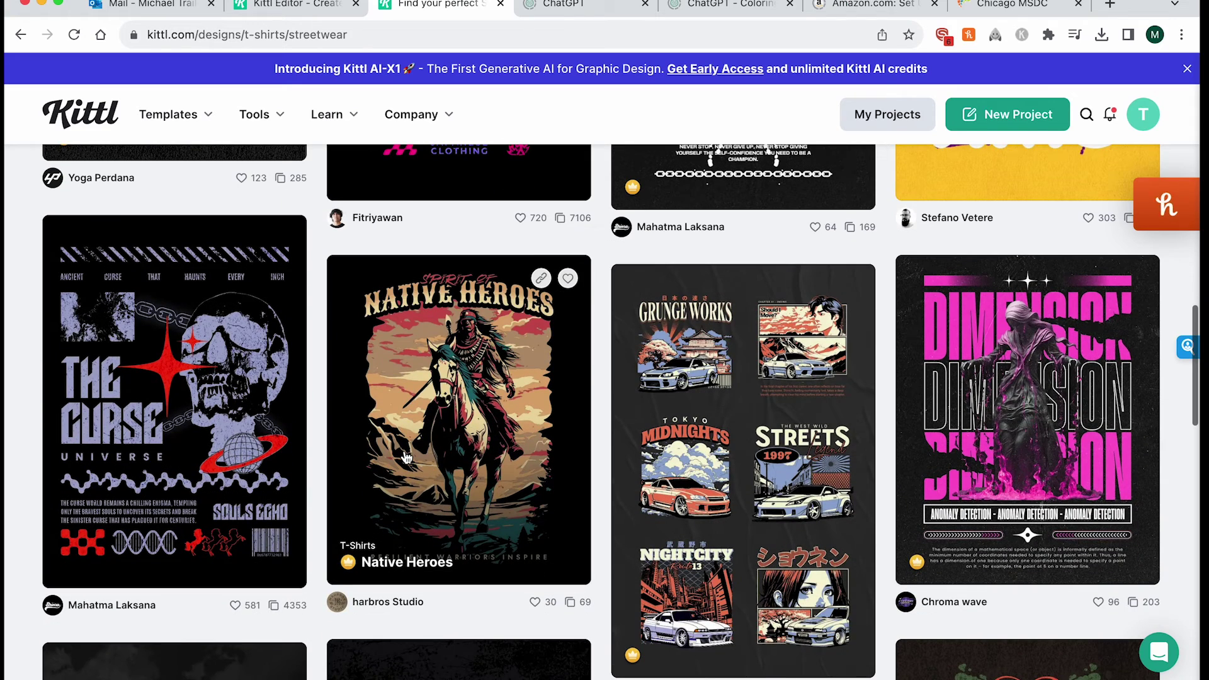
{"action": "scroll", "coordinate": [406, 457], "scroll_direction": "down", "scroll_amount": 4}
{"action": "scroll", "coordinate": [407, 449], "scroll_direction": "down", "scroll_amount": 2}
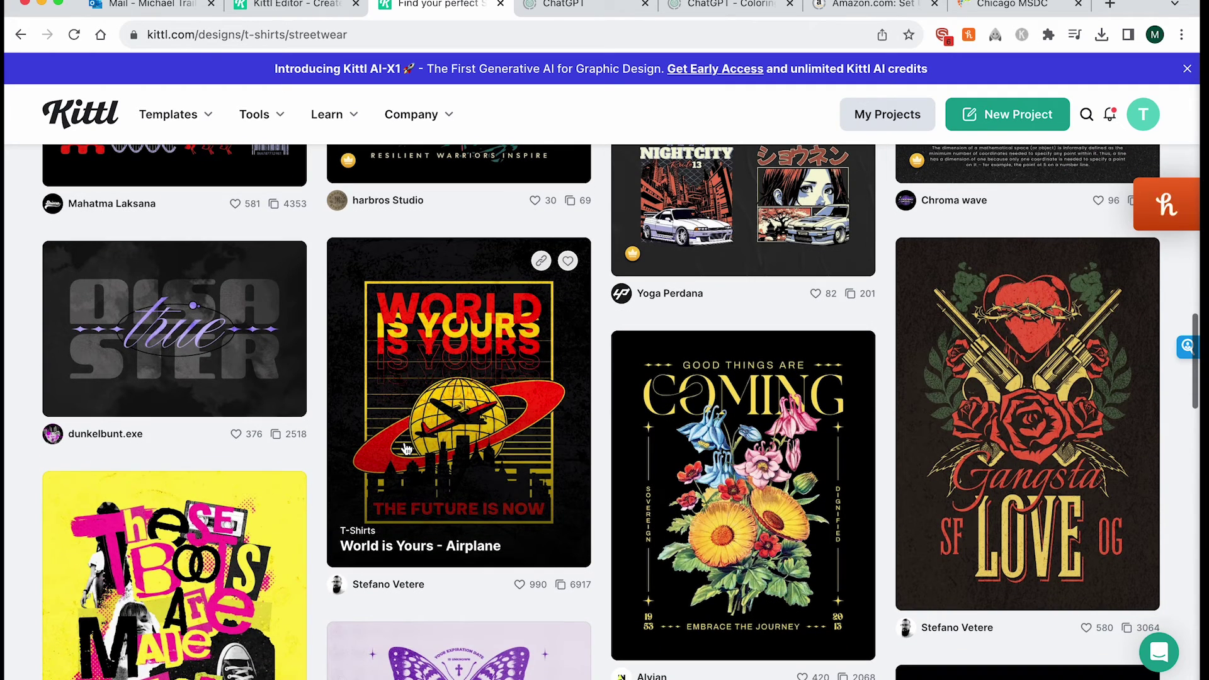
{"action": "scroll", "coordinate": [406, 448], "scroll_direction": "down", "scroll_amount": 4}
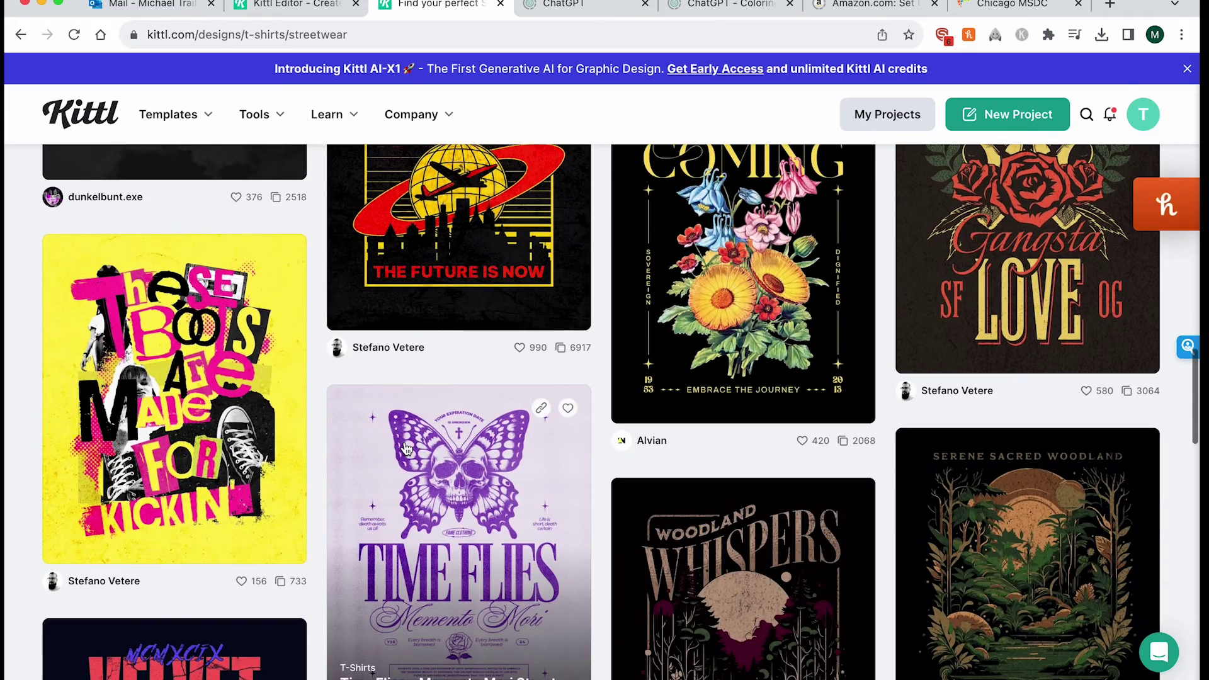
{"action": "scroll", "coordinate": [406, 449], "scroll_direction": "down", "scroll_amount": 4}
{"action": "scroll", "coordinate": [406, 449], "scroll_direction": "up", "scroll_amount": 3}
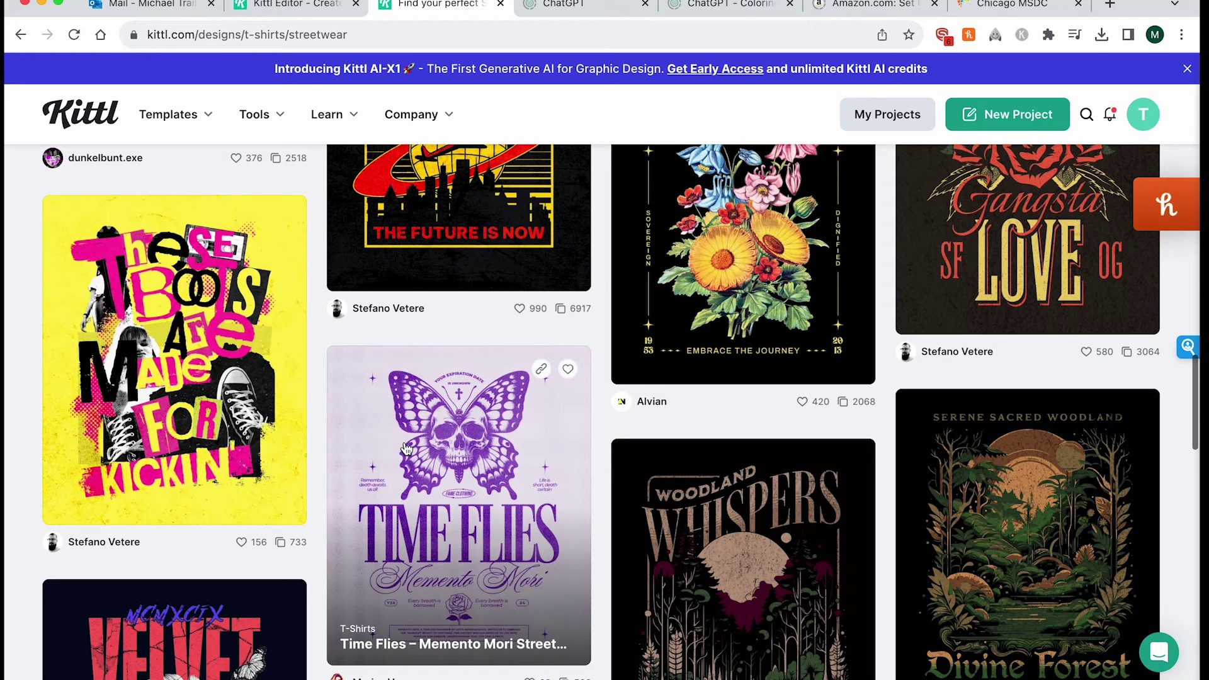
Scroll further down the Streetwear grid to templates like Keep Smile and Love in Crazy Times.
{"action": "scroll", "coordinate": [406, 448], "scroll_direction": "down", "scroll_amount": 7}
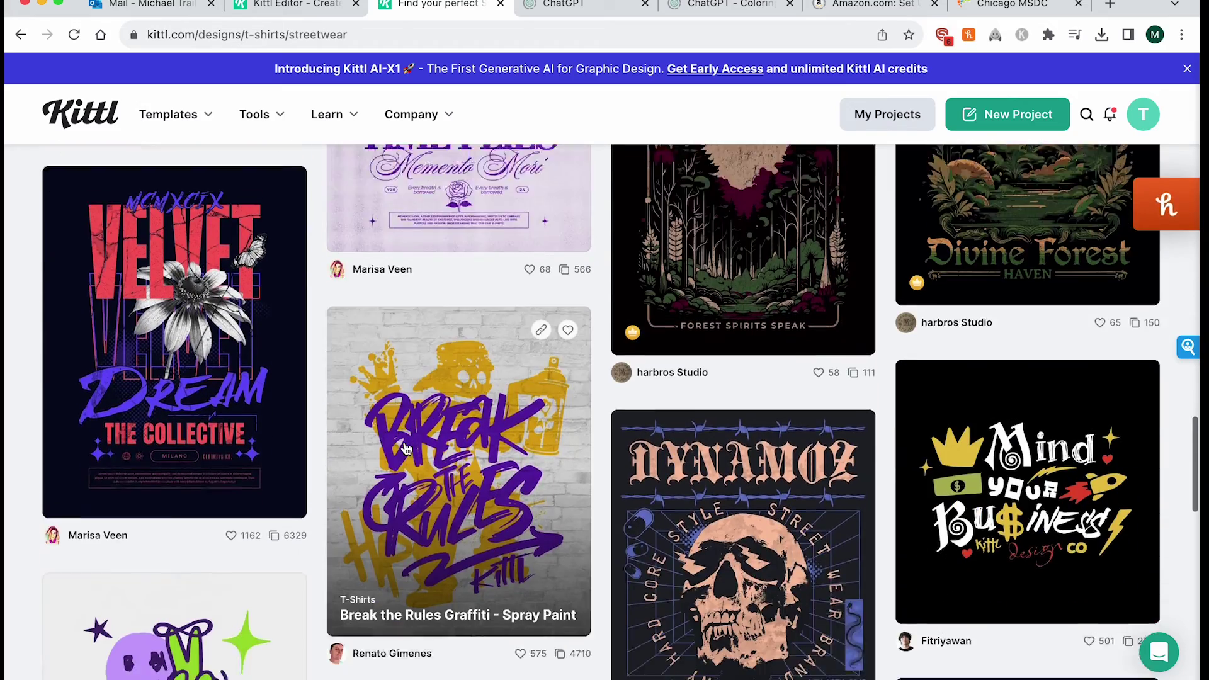
{"action": "scroll", "coordinate": [406, 448], "scroll_direction": "down", "scroll_amount": 15}
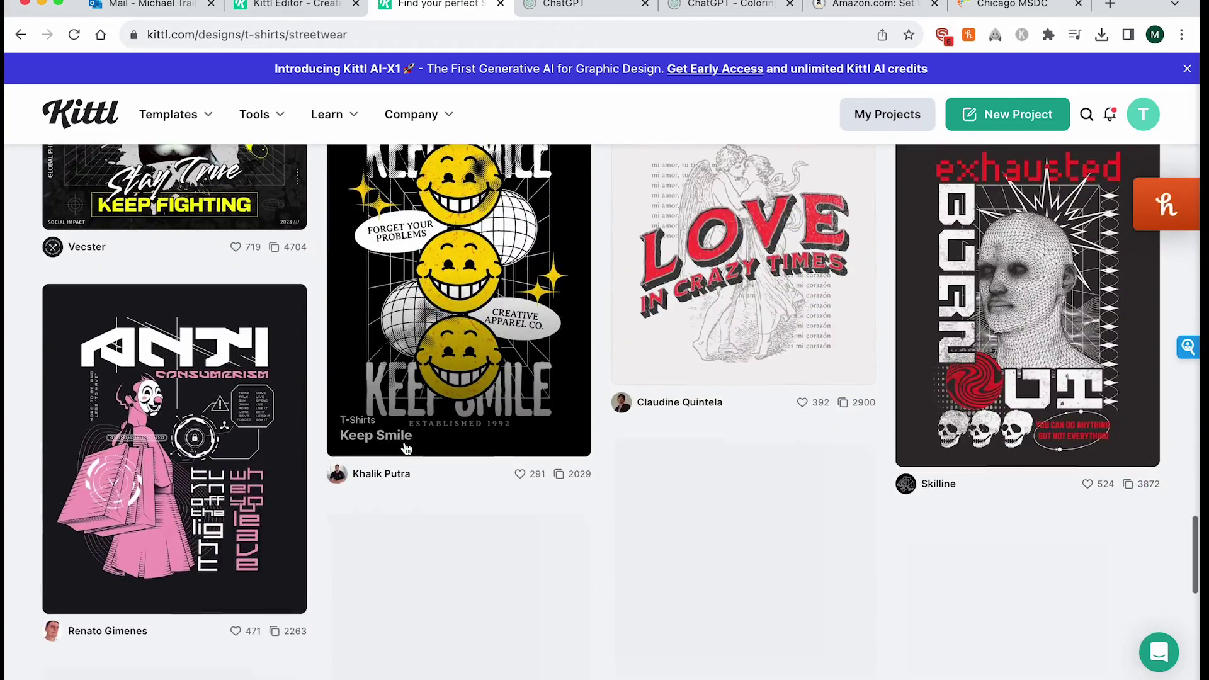
{"action": "scroll", "coordinate": [407, 448], "scroll_direction": "down", "scroll_amount": 18}
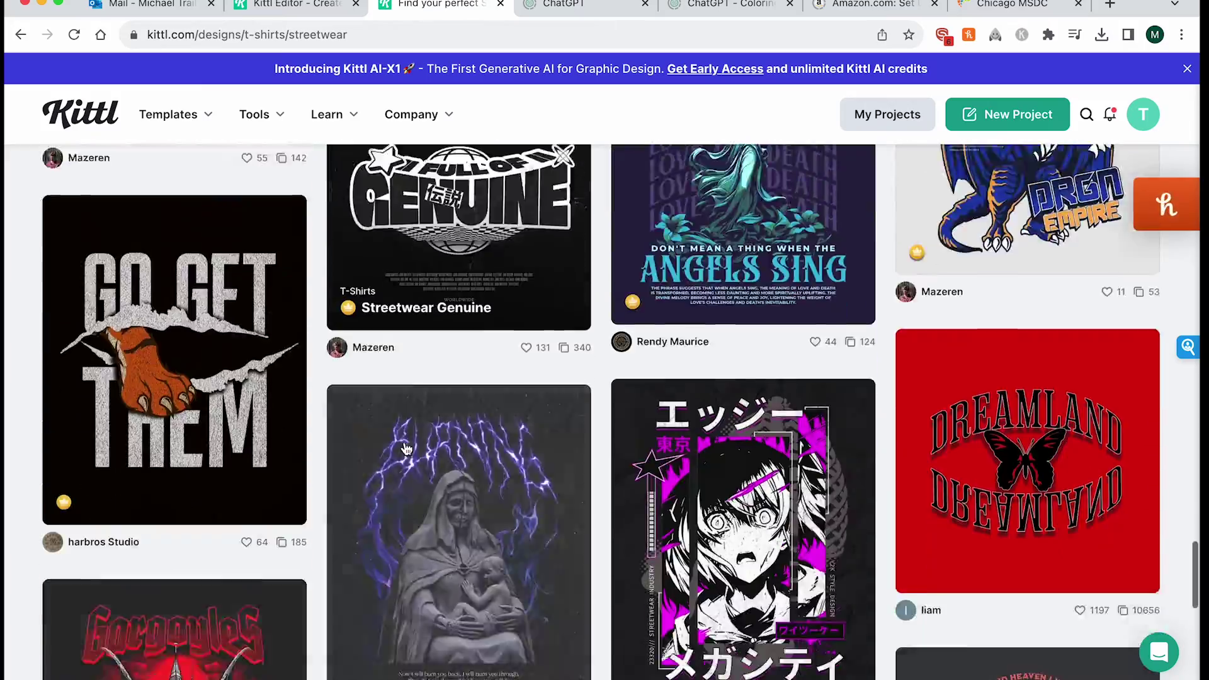
{"action": "scroll", "coordinate": [406, 448], "scroll_direction": "down", "scroll_amount": 18}
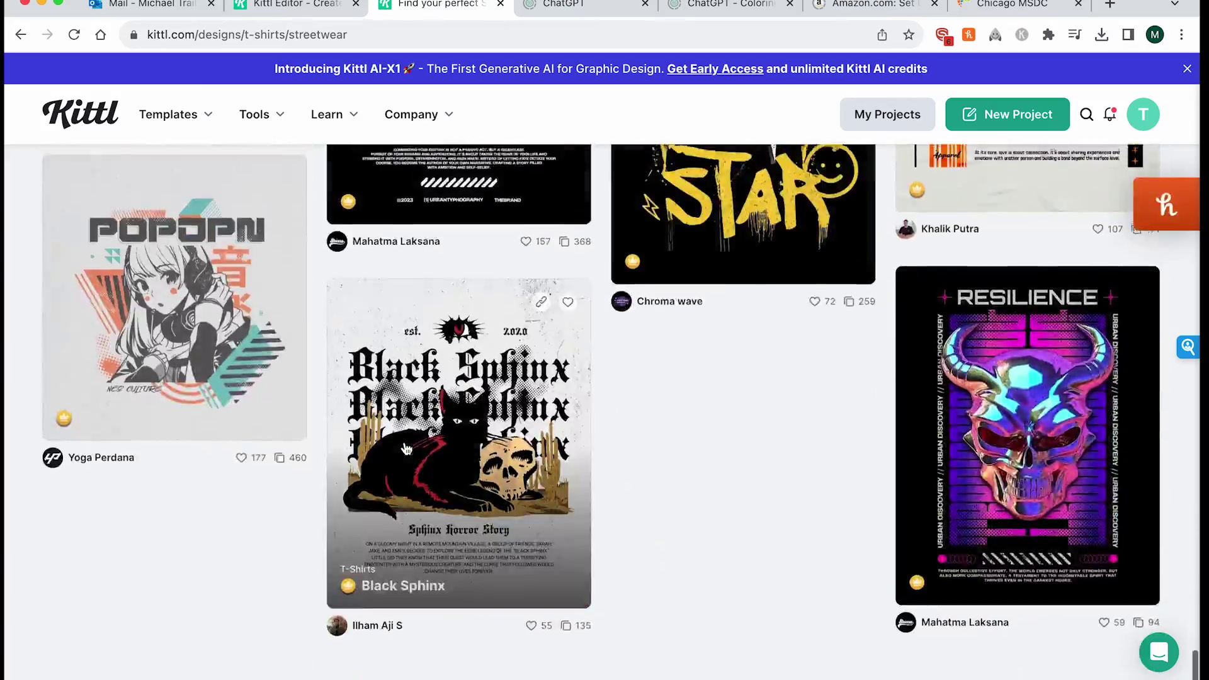
{"action": "scroll", "coordinate": [407, 449], "scroll_direction": "down", "scroll_amount": 18}
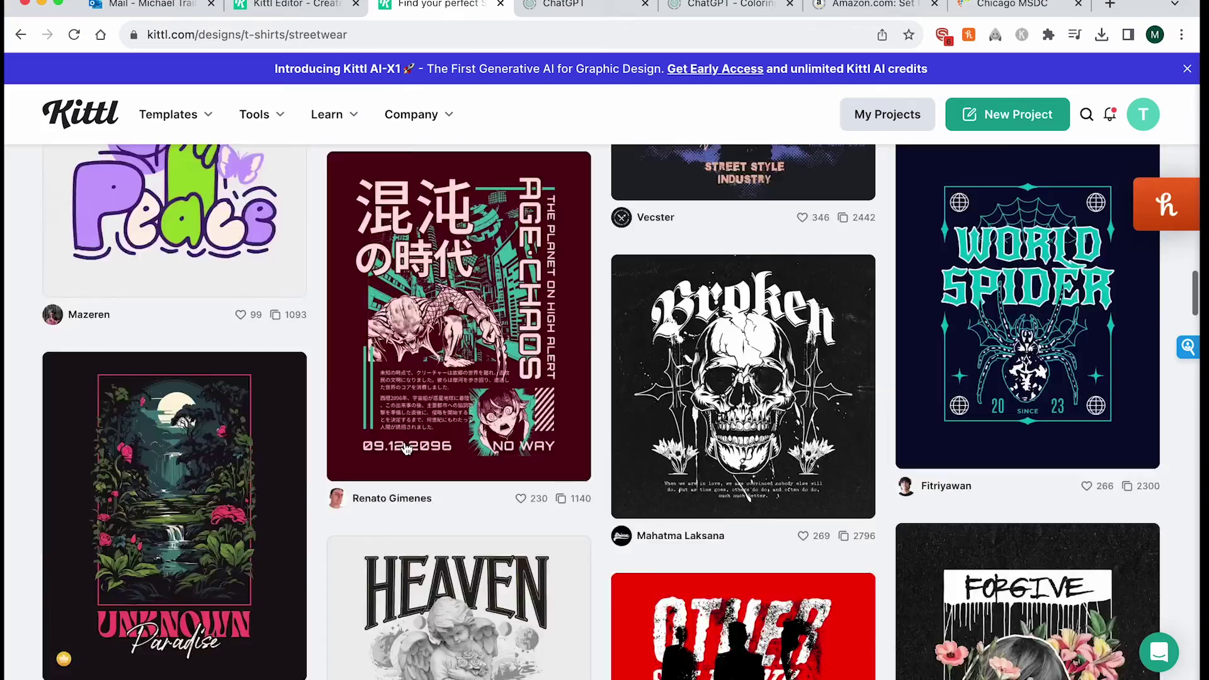
{"action": "key", "text": "Home"}
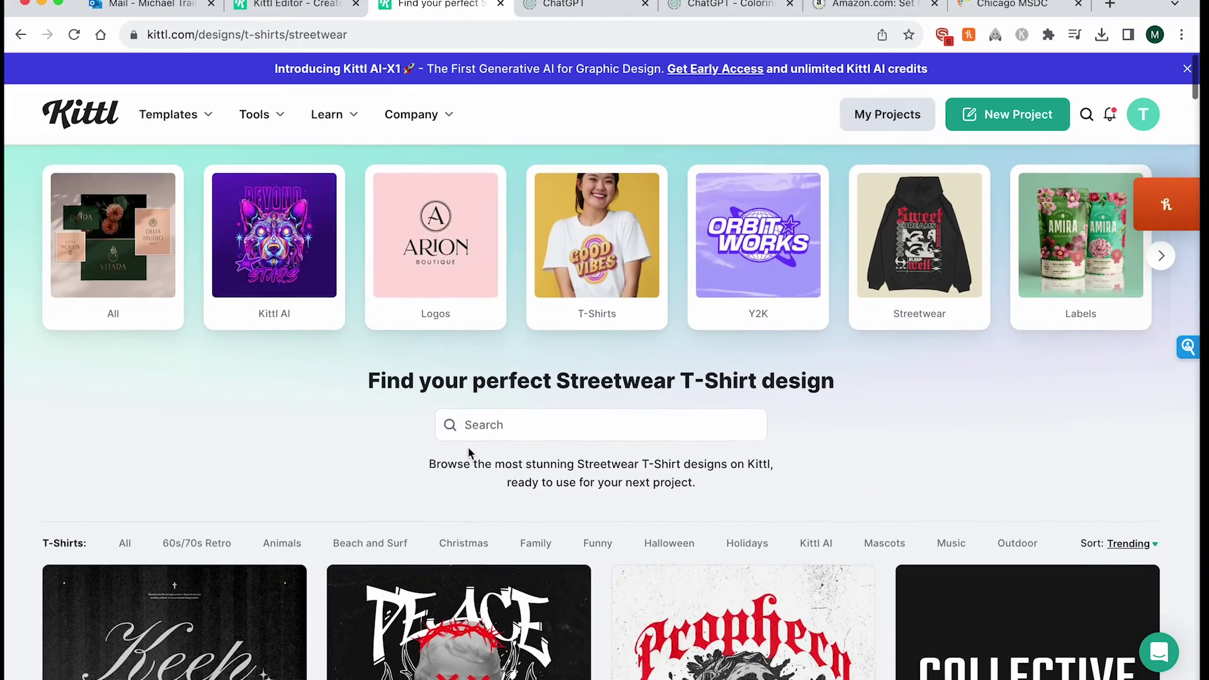
{"action": "left_click", "coordinate": [482, 432]}
{"action": "type", "text": "christ"}
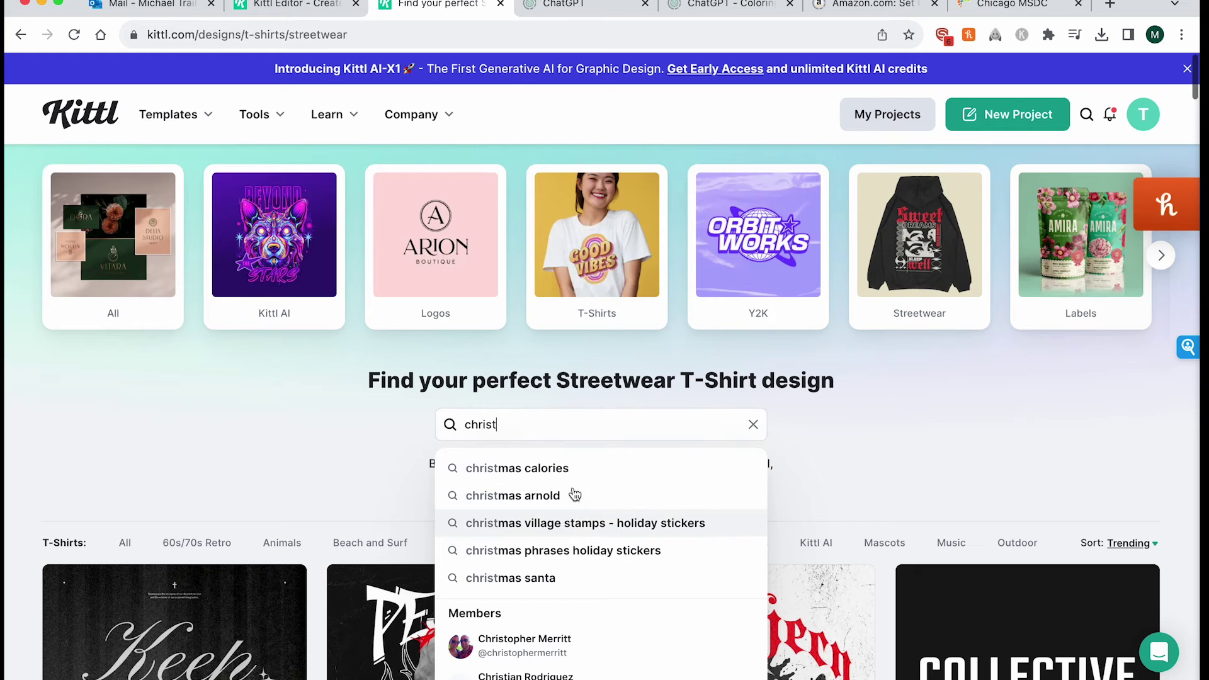
{"action": "type", "text": "mas"}
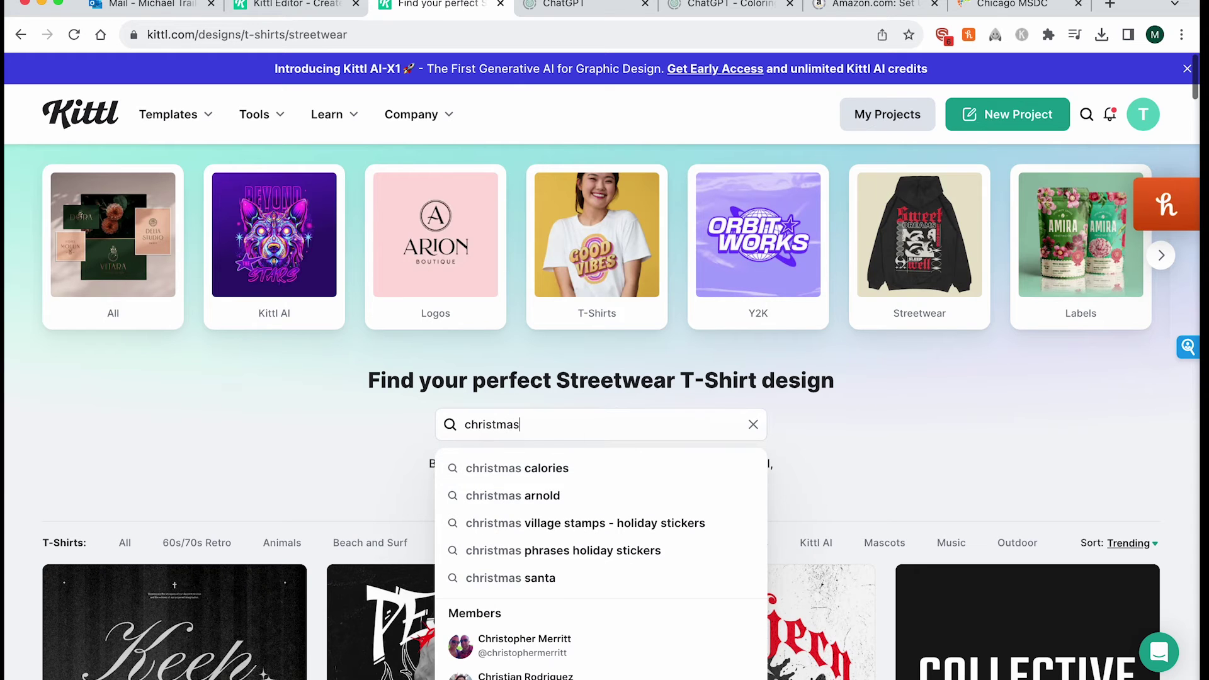
{"action": "key", "text": "Return"}
{"action": "scroll", "coordinate": [380, 502], "scroll_direction": "down", "scroll_amount": 3}
{"action": "scroll", "coordinate": [380, 502], "scroll_direction": "down", "scroll_amount": 3}
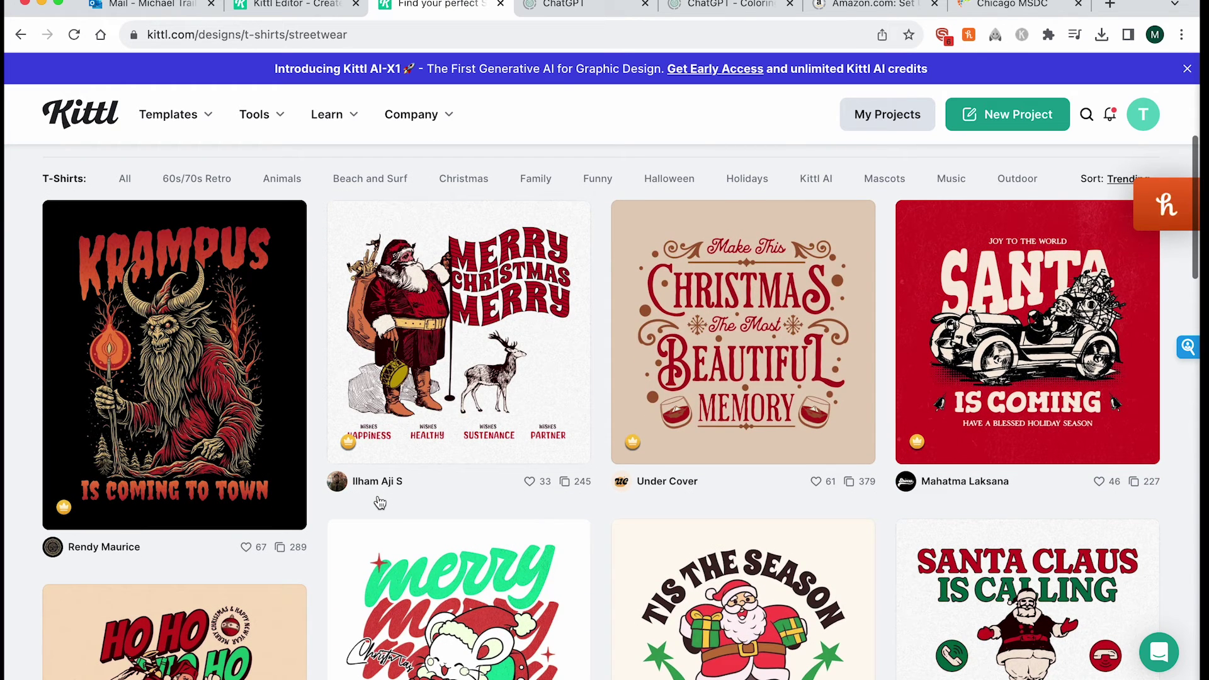
{"action": "scroll", "coordinate": [380, 502], "scroll_direction": "down", "scroll_amount": 3}
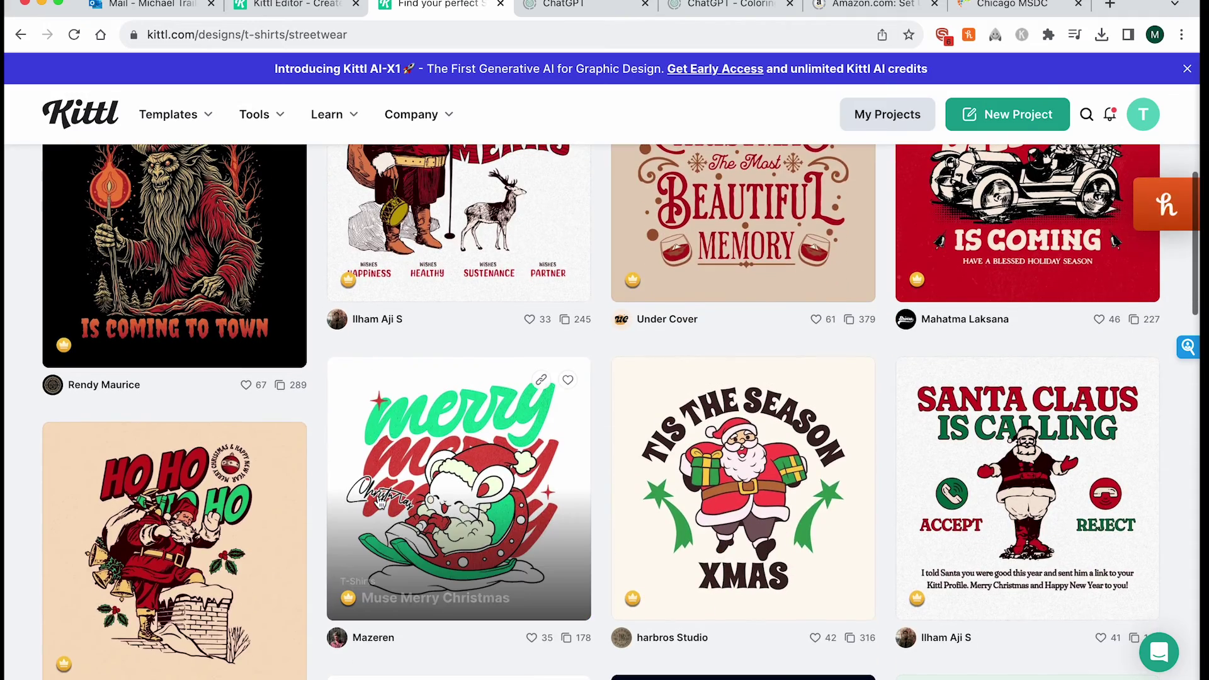
{"action": "scroll", "coordinate": [379, 502], "scroll_direction": "down", "scroll_amount": 6}
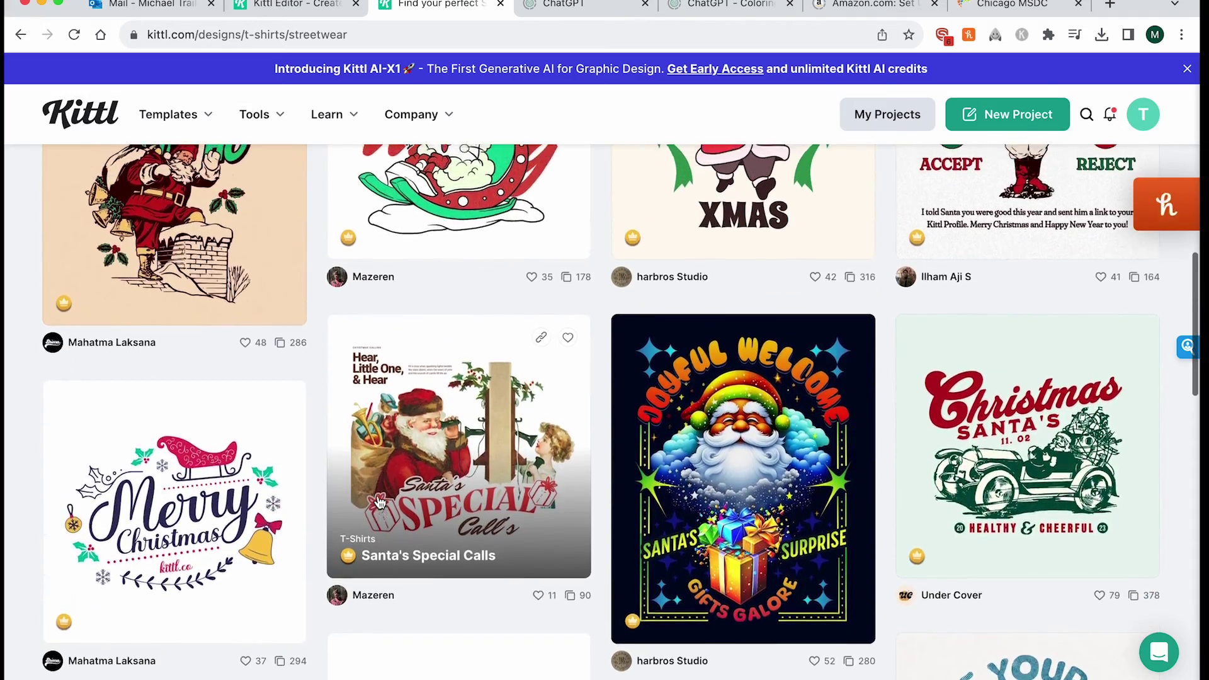
{"action": "scroll", "coordinate": [380, 502], "scroll_direction": "up", "scroll_amount": 3}
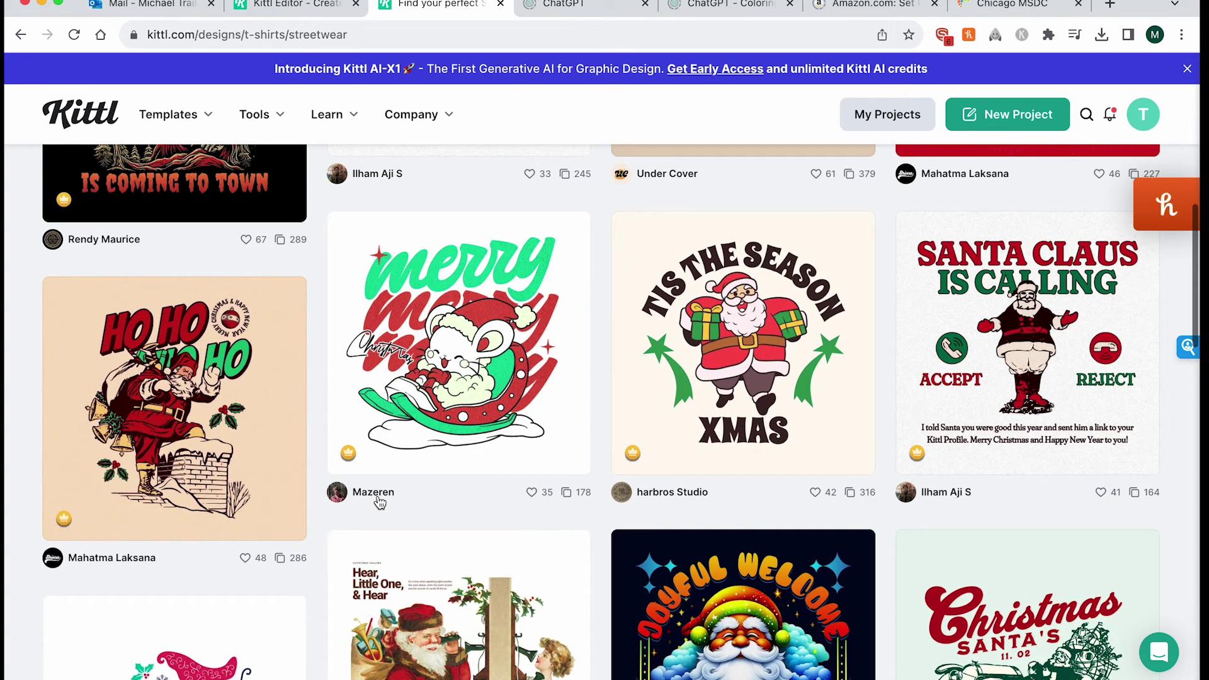
{"action": "scroll", "coordinate": [380, 502], "scroll_direction": "down", "scroll_amount": 9}
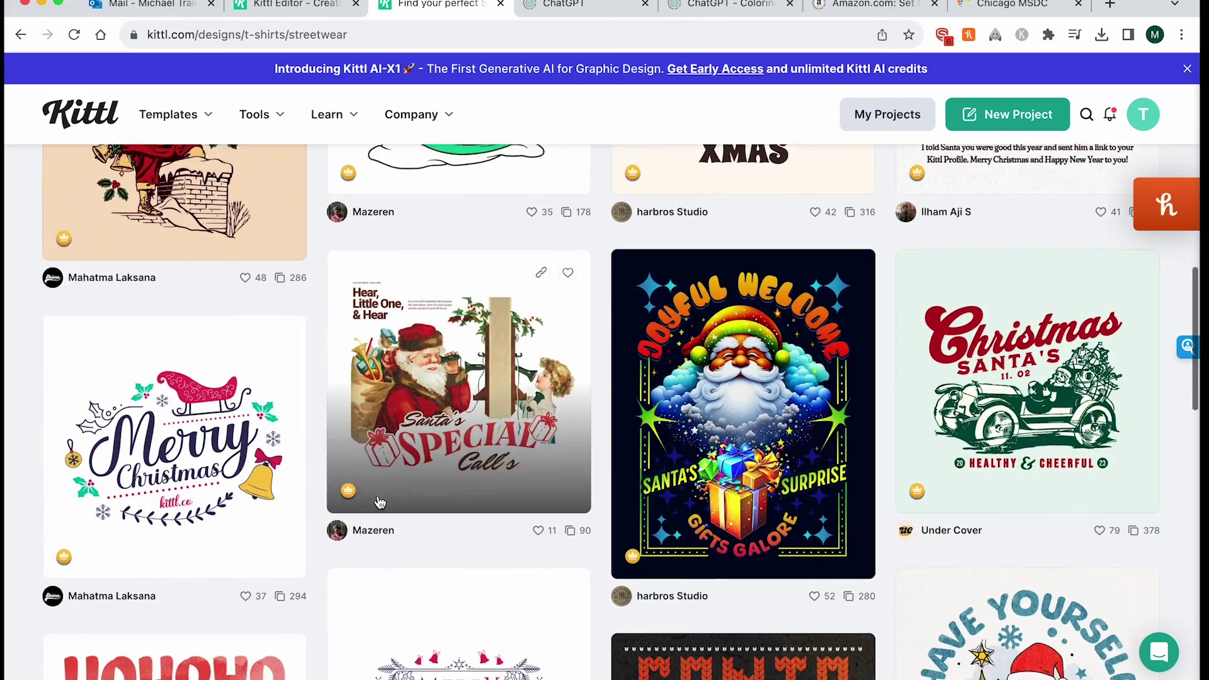
{"action": "scroll", "coordinate": [380, 502], "scroll_direction": "down", "scroll_amount": 2}
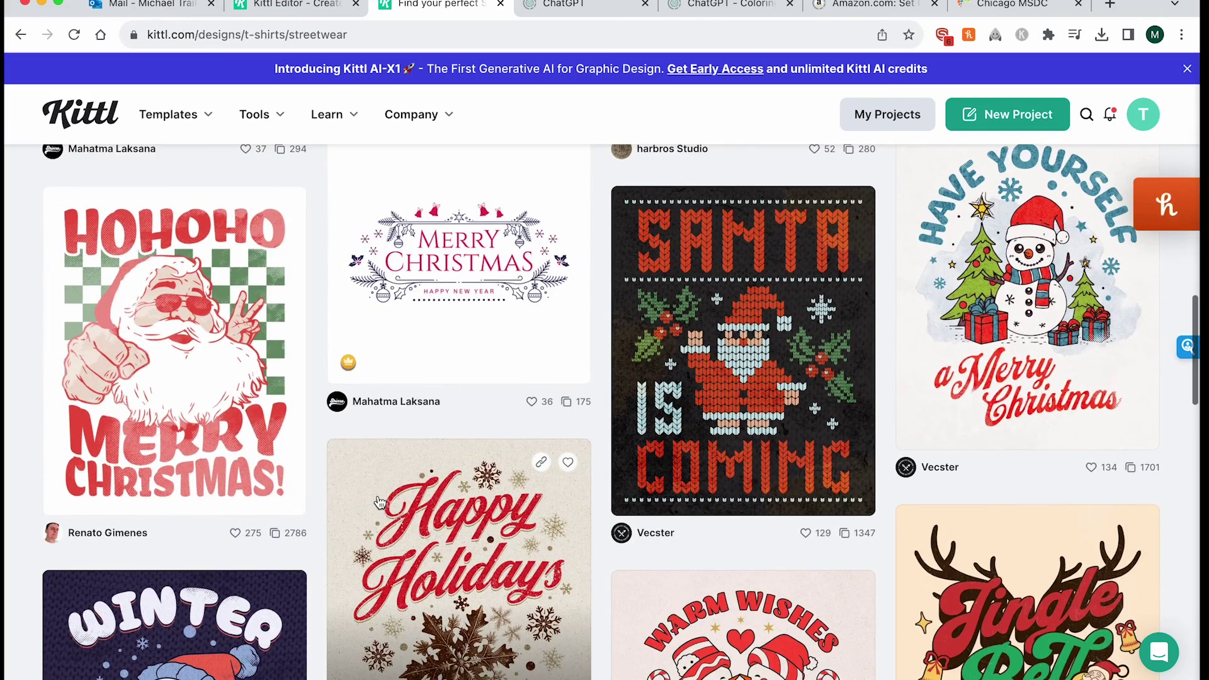
{"action": "scroll", "coordinate": [380, 502], "scroll_direction": "down", "scroll_amount": 2}
{"action": "scroll", "coordinate": [380, 502], "scroll_direction": "up", "scroll_amount": 2}
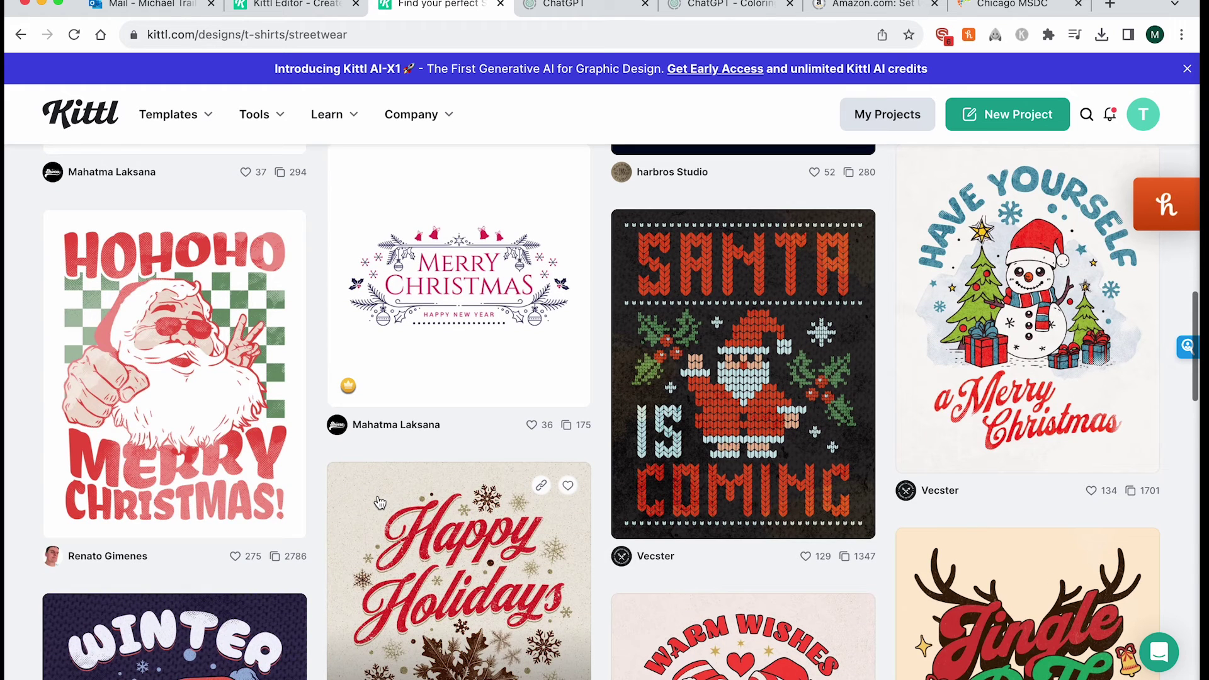
{"action": "scroll", "coordinate": [380, 502], "scroll_direction": "down", "scroll_amount": 2}
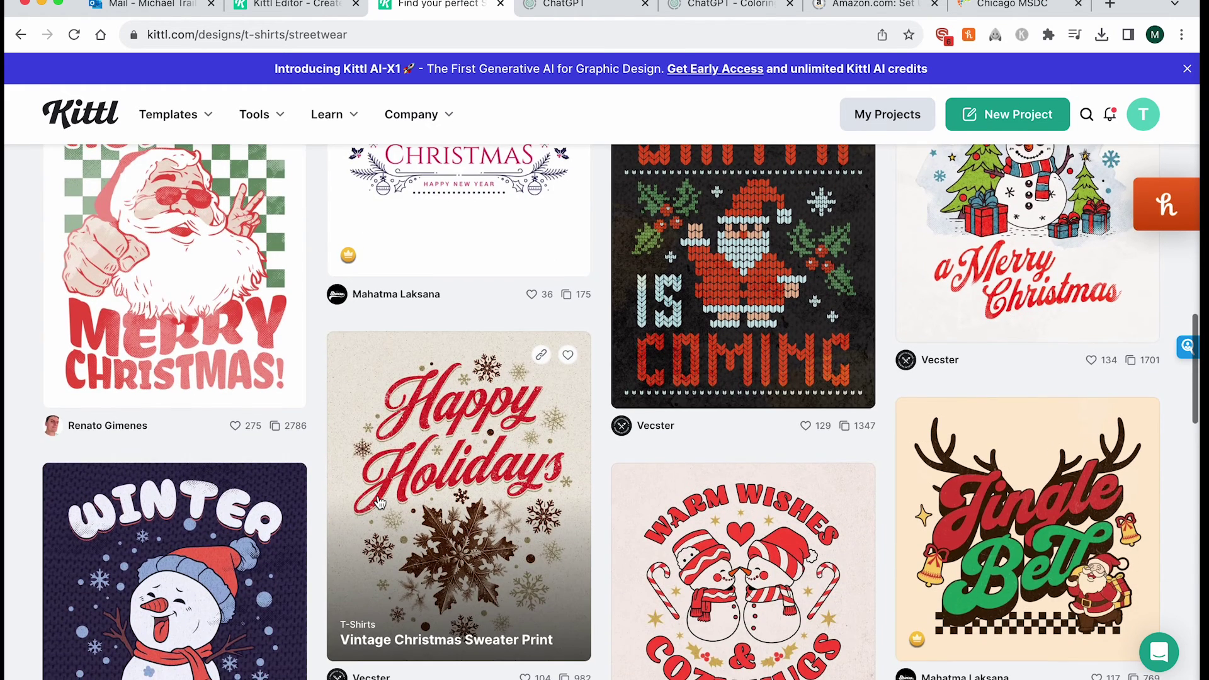
{"action": "scroll", "coordinate": [380, 502], "scroll_direction": "down", "scroll_amount": 1}
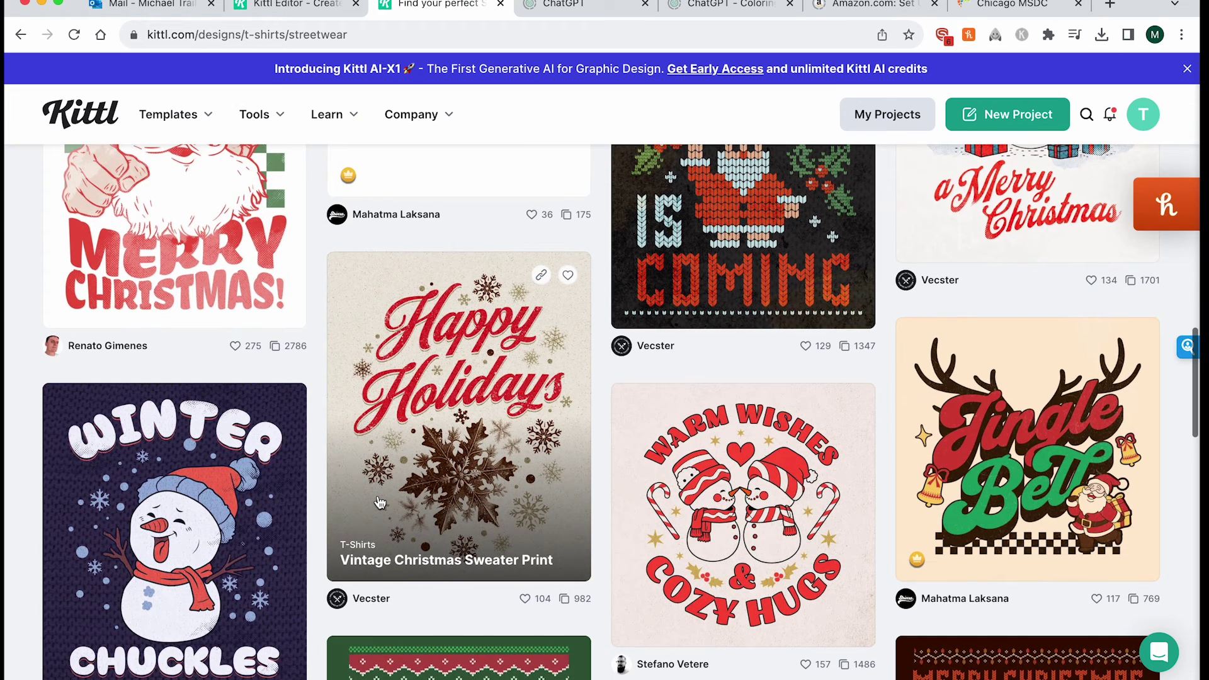
{"action": "scroll", "coordinate": [380, 502], "scroll_direction": "down", "scroll_amount": 7}
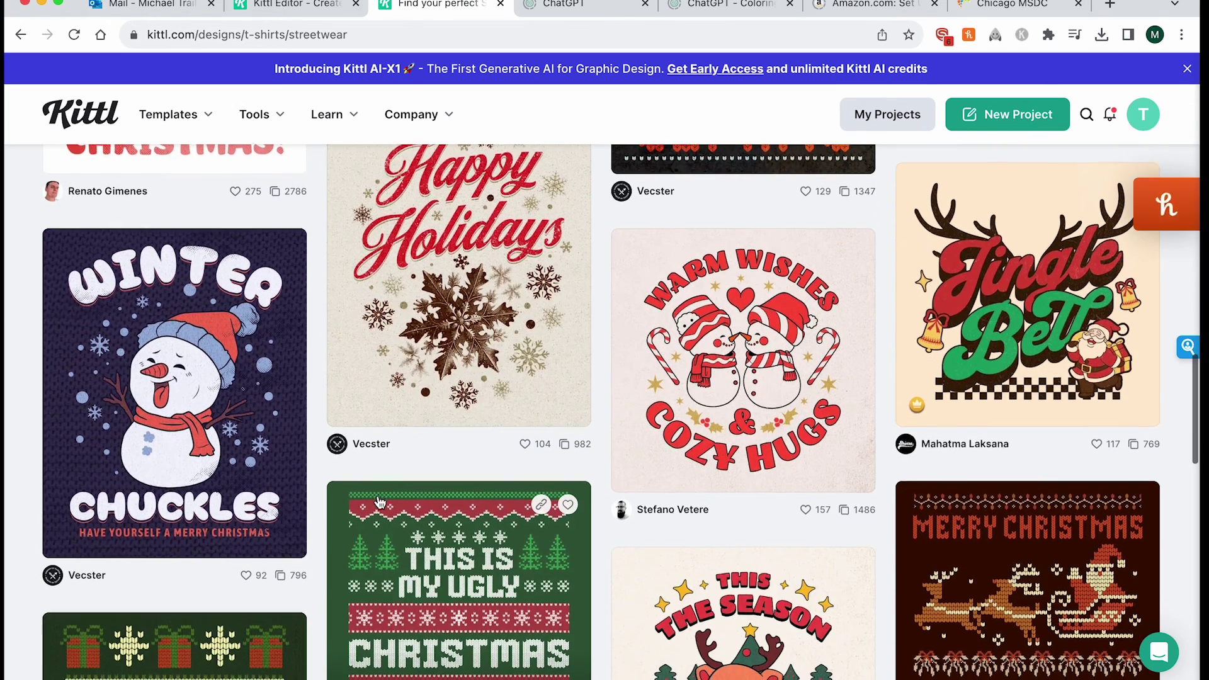
{"action": "scroll", "coordinate": [379, 502], "scroll_direction": "down", "scroll_amount": 1}
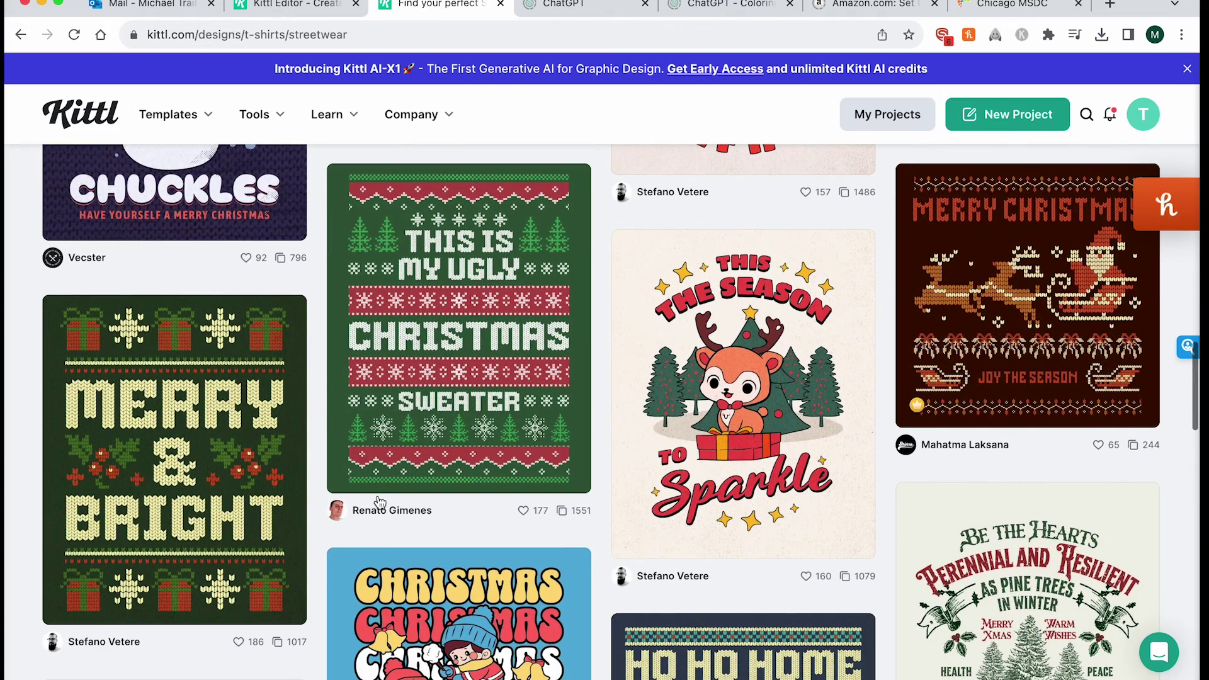
{"action": "scroll", "coordinate": [380, 501], "scroll_direction": "down", "scroll_amount": 4}
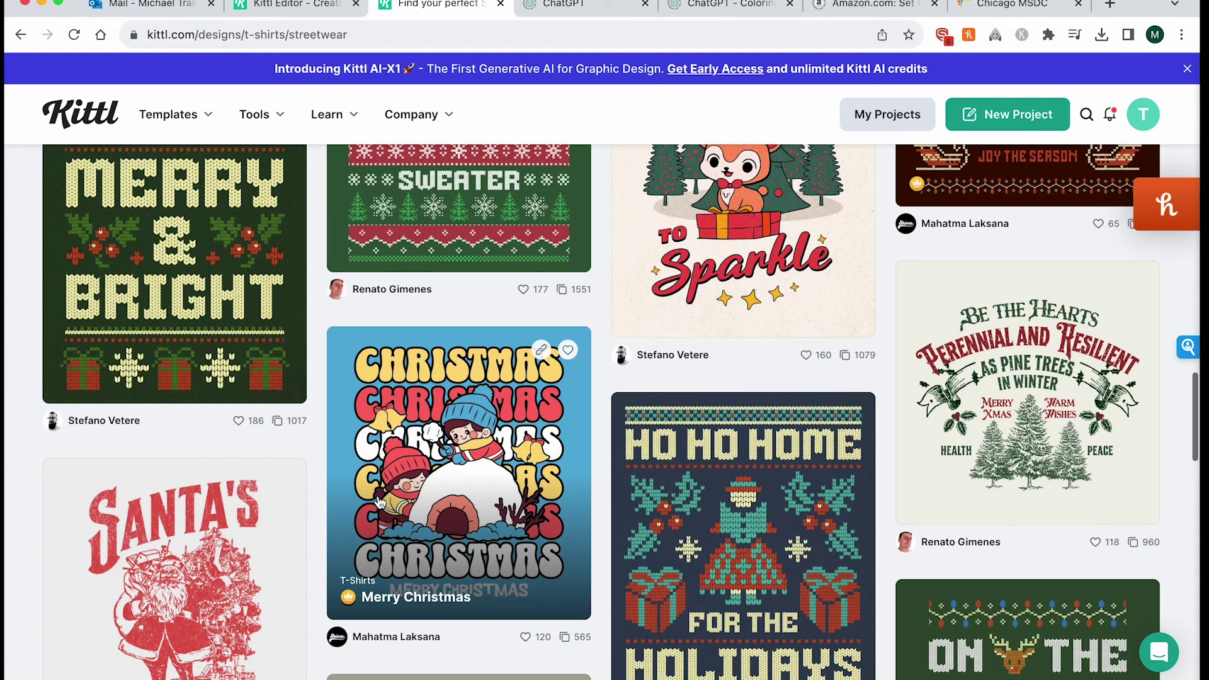
{"action": "scroll", "coordinate": [380, 502], "scroll_direction": "down", "scroll_amount": 13}
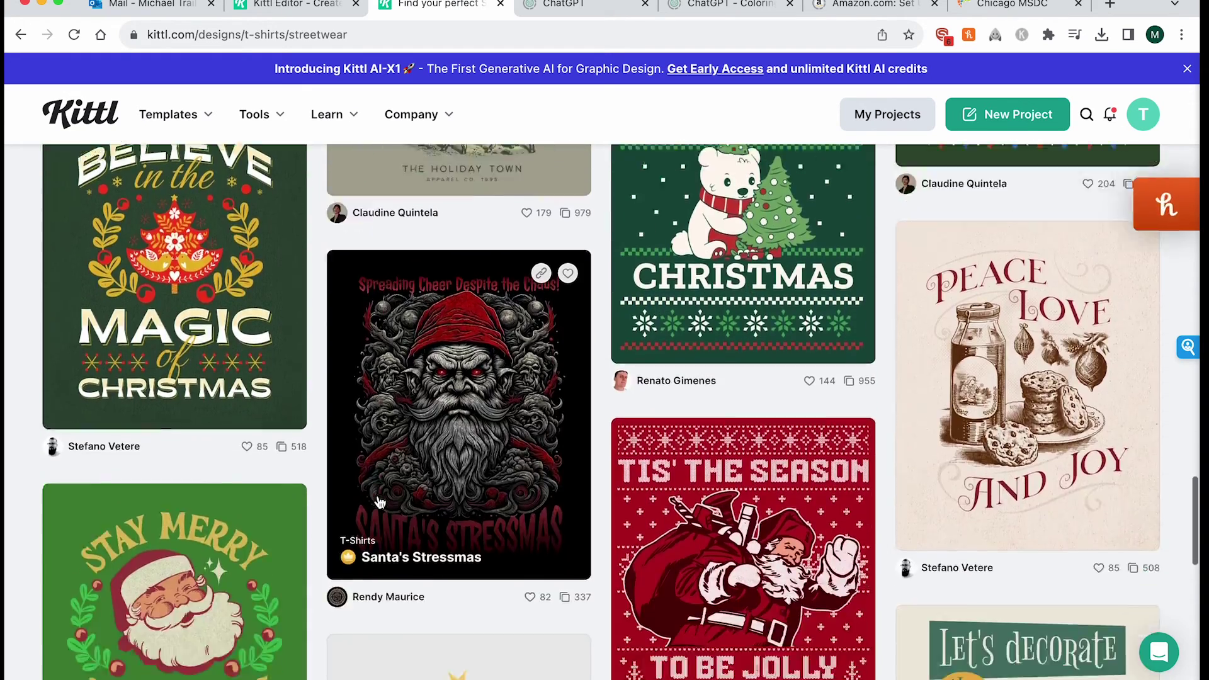
{"action": "scroll", "coordinate": [380, 502], "scroll_direction": "down", "scroll_amount": 1}
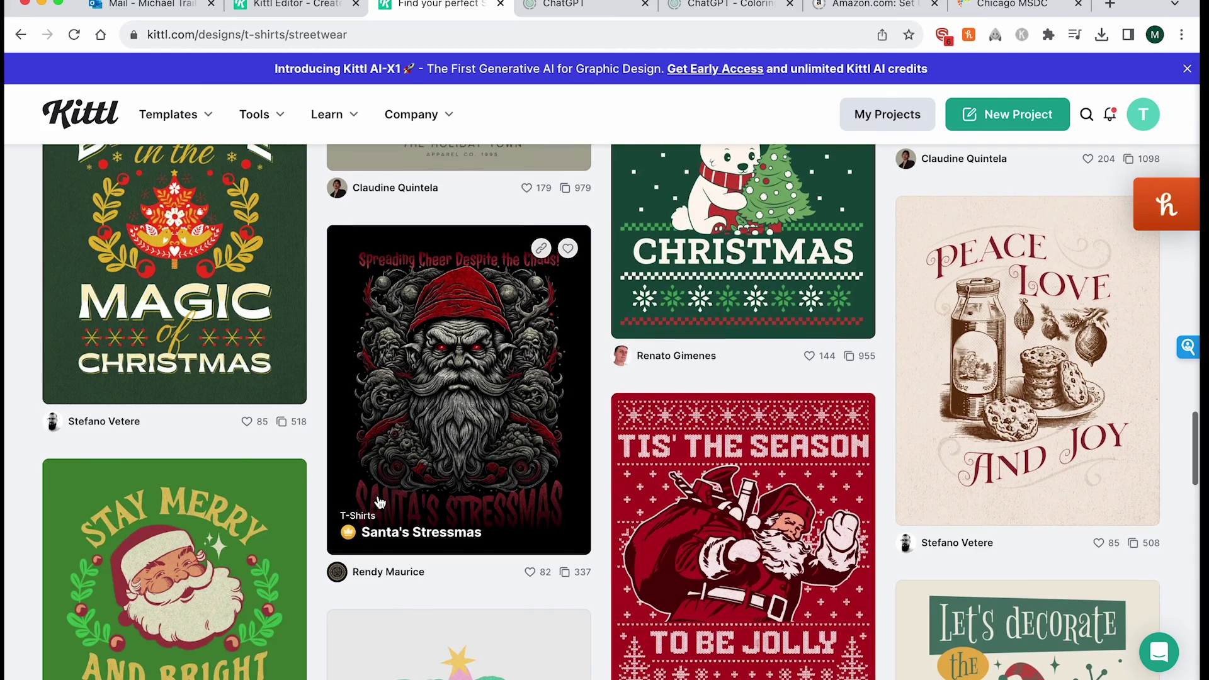
{"action": "scroll", "coordinate": [379, 502], "scroll_direction": "down", "scroll_amount": 12}
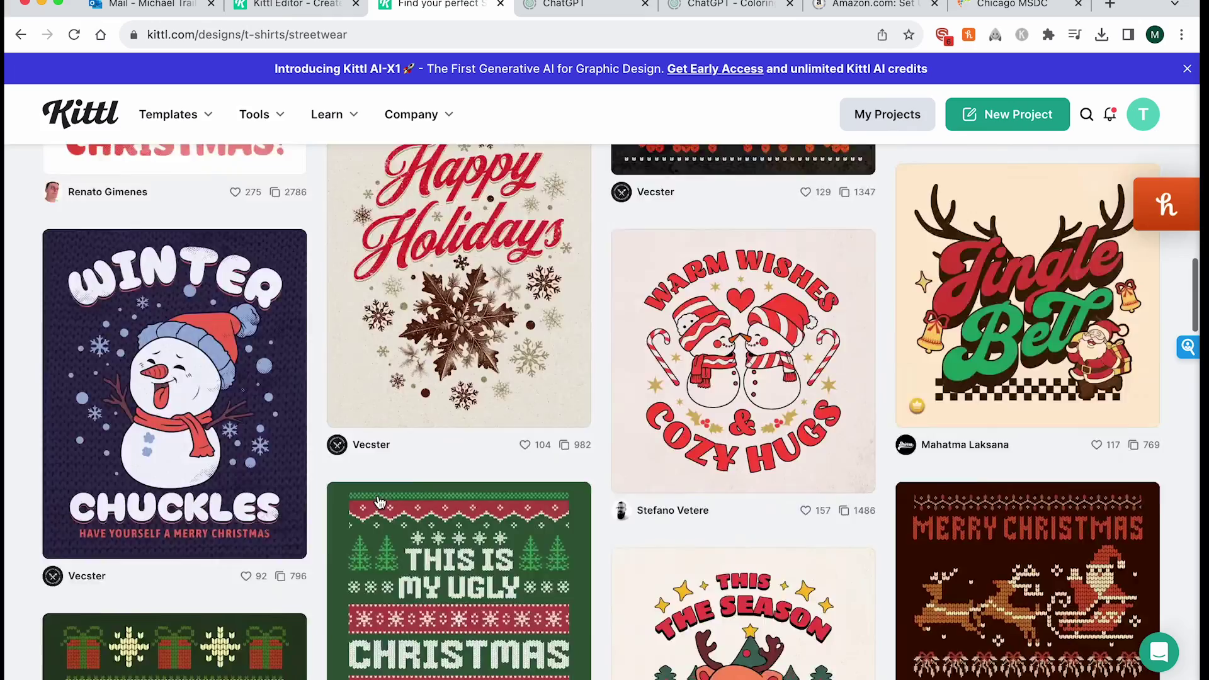
{"action": "scroll", "coordinate": [380, 502], "scroll_direction": "up", "scroll_amount": 20}
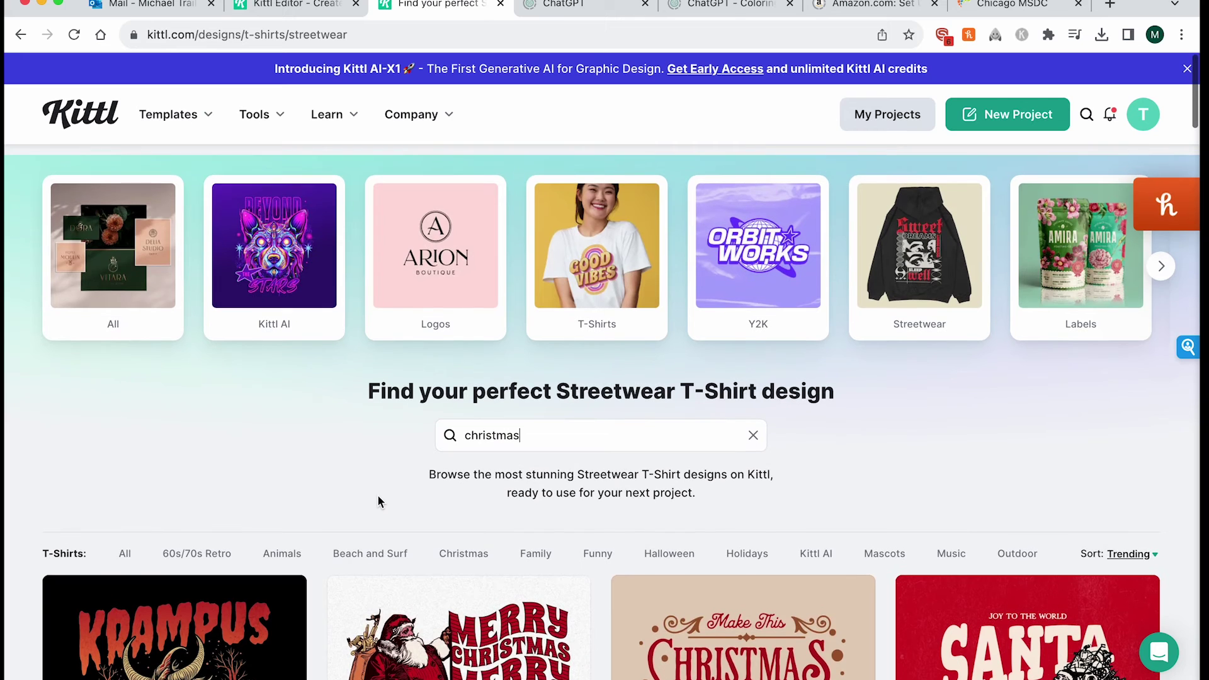
Open the Logos category and browse trending logos like Blossom Elegance, Harper Reed and Star Vision.
{"action": "scroll", "coordinate": [380, 502], "scroll_direction": "down", "scroll_amount": 1}
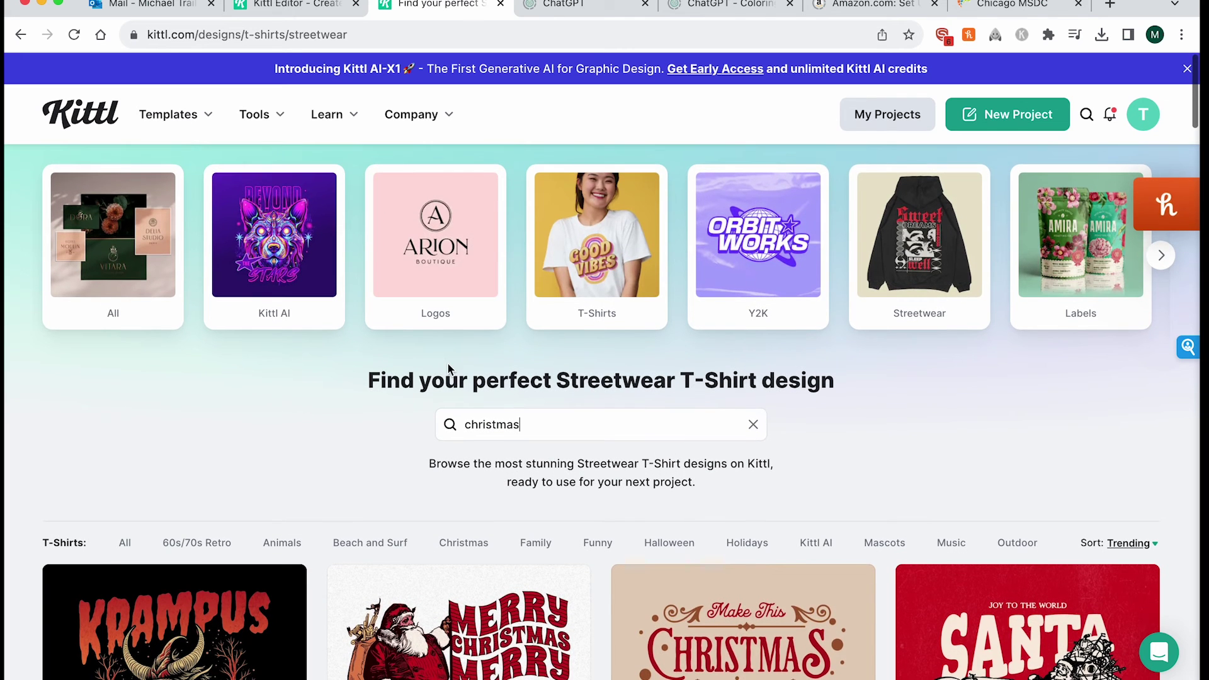
{"action": "left_click", "coordinate": [439, 251]}
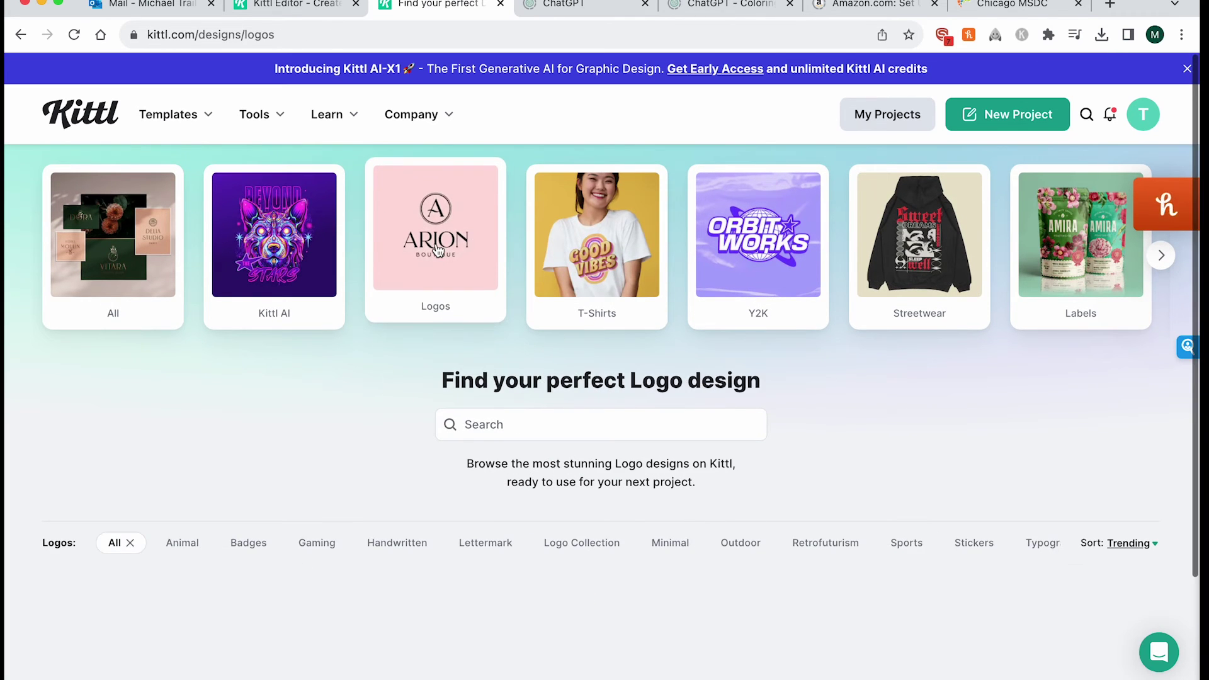
{"action": "scroll", "coordinate": [498, 509], "scroll_direction": "down", "scroll_amount": 5}
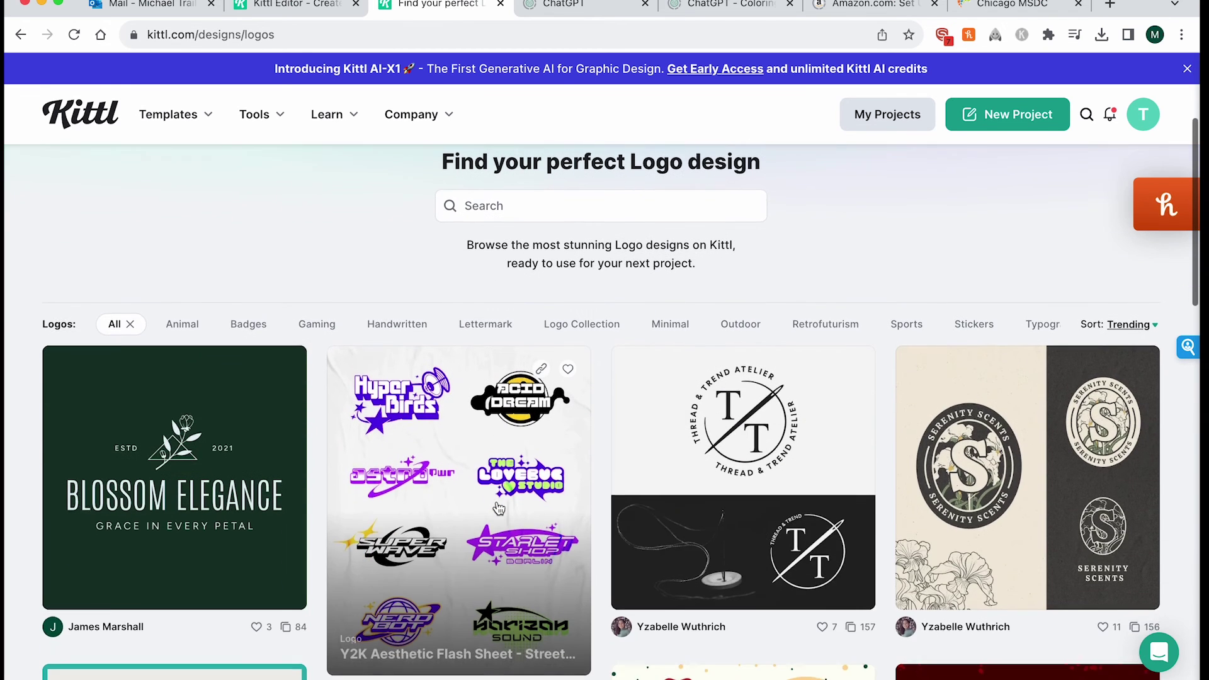
{"action": "scroll", "coordinate": [499, 509], "scroll_direction": "down", "scroll_amount": 3}
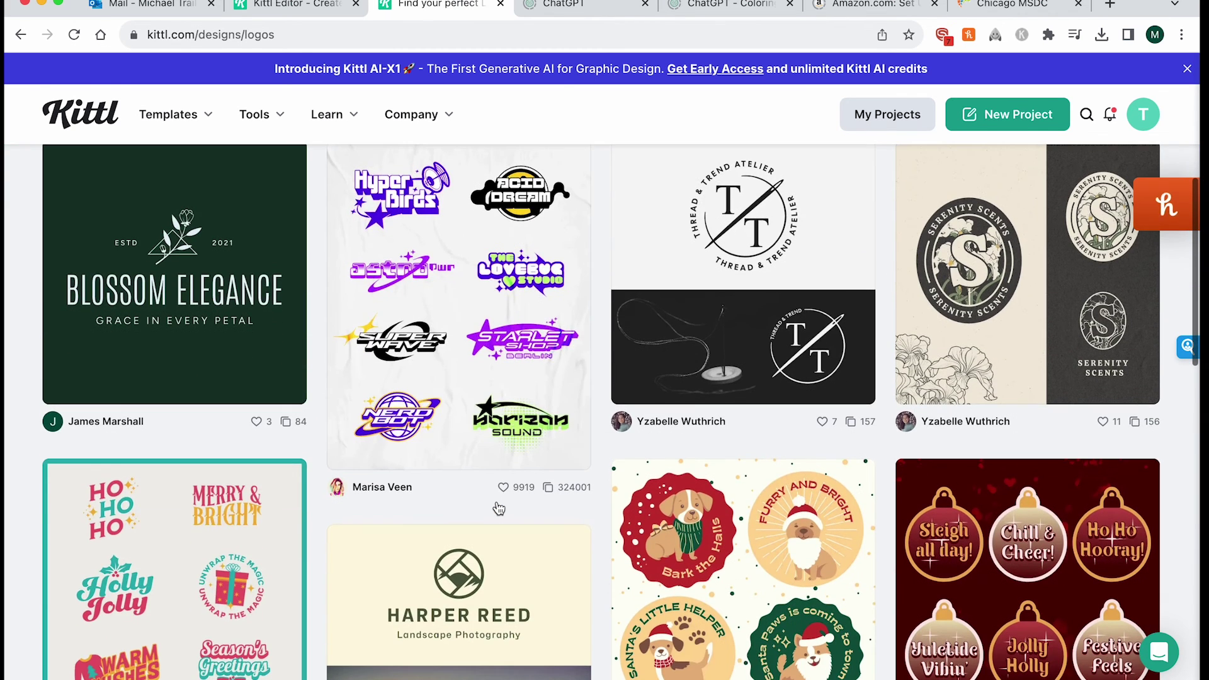
{"action": "scroll", "coordinate": [365, 213], "scroll_direction": "down", "scroll_amount": 3}
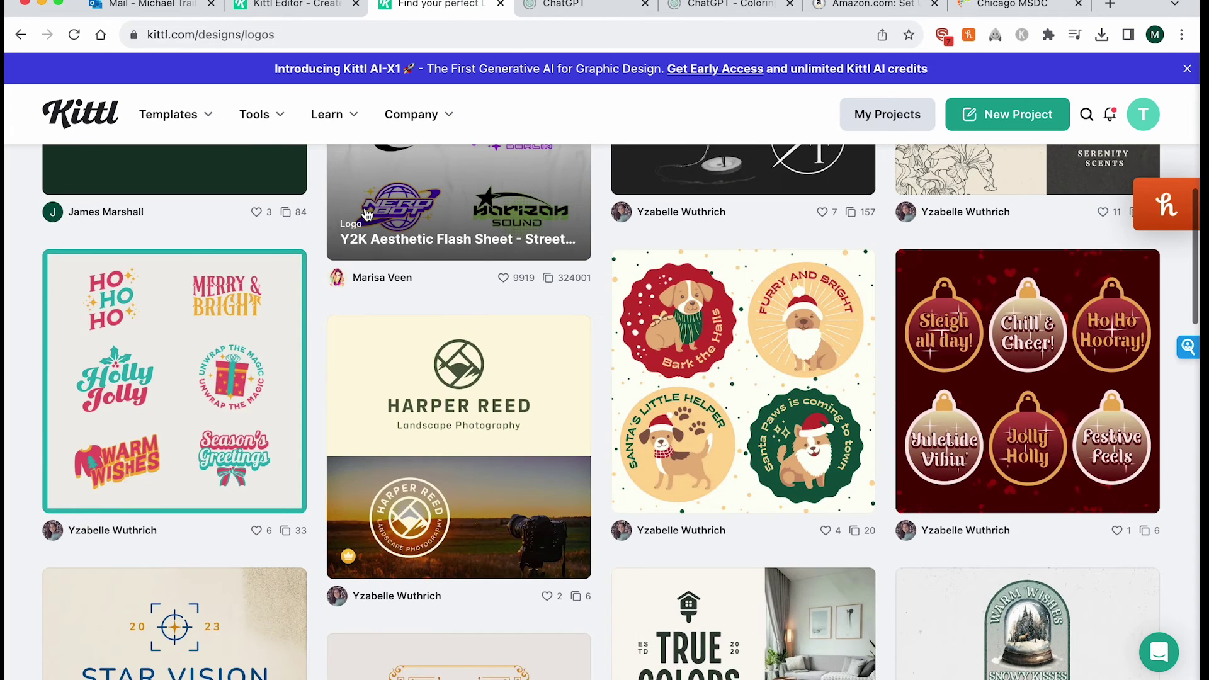
{"action": "scroll", "coordinate": [366, 213], "scroll_direction": "down", "scroll_amount": 8}
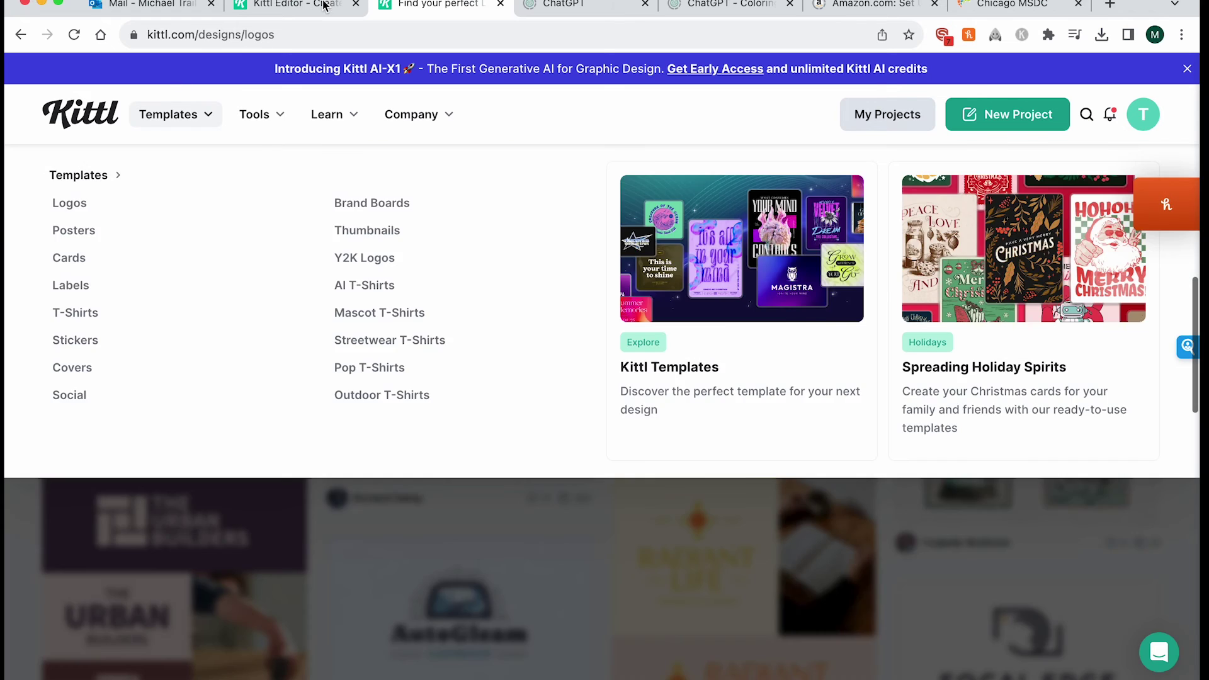
Return to the Kittl Editor tab and select the dark-green logo block and KITTL.COM headline.
{"action": "left_click", "coordinate": [324, 5]}
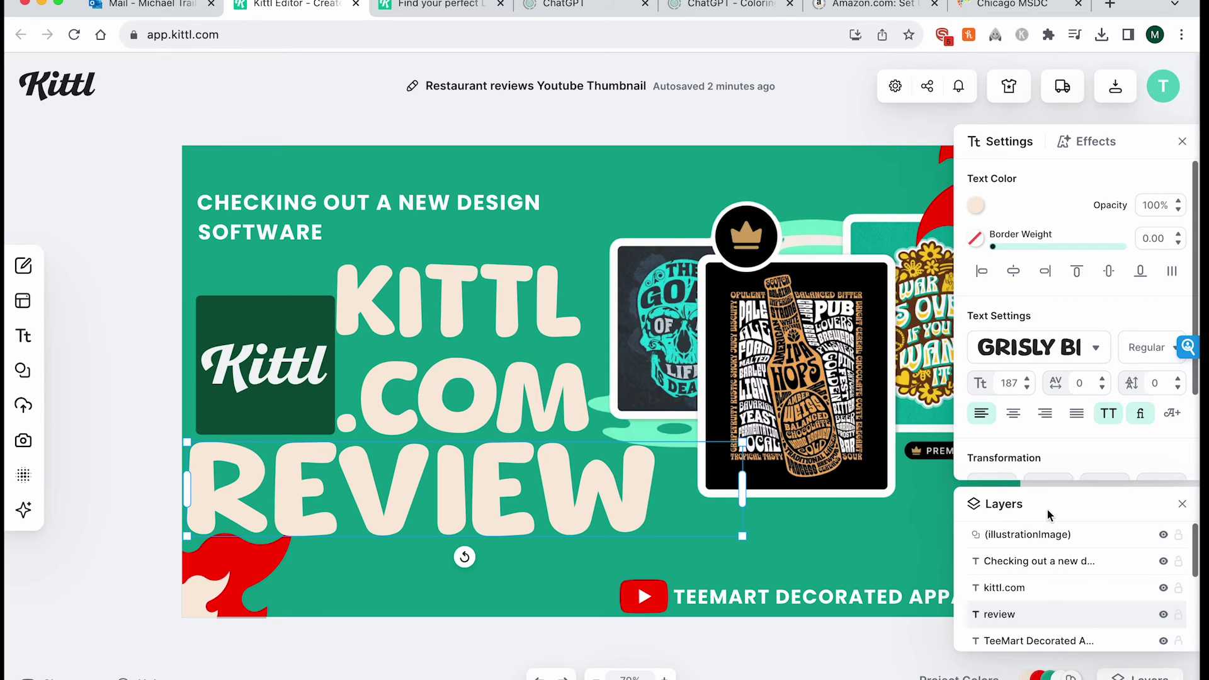
{"action": "left_click", "coordinate": [254, 308]}
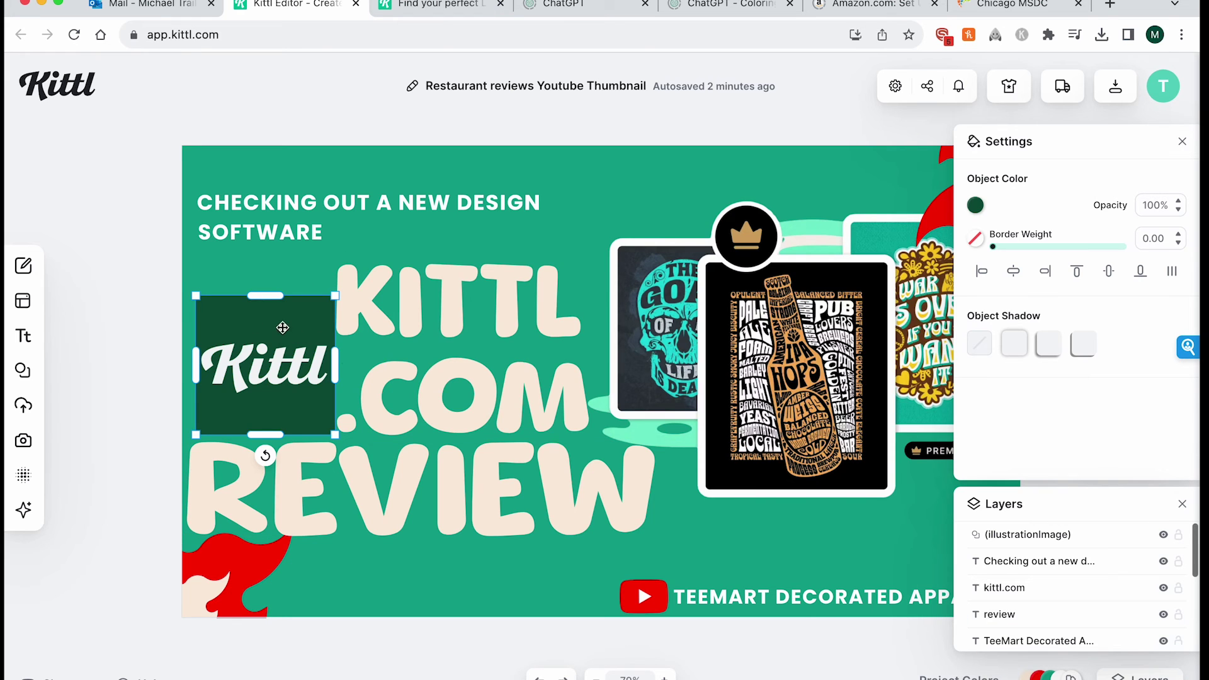
{"action": "left_click", "coordinate": [478, 283]}
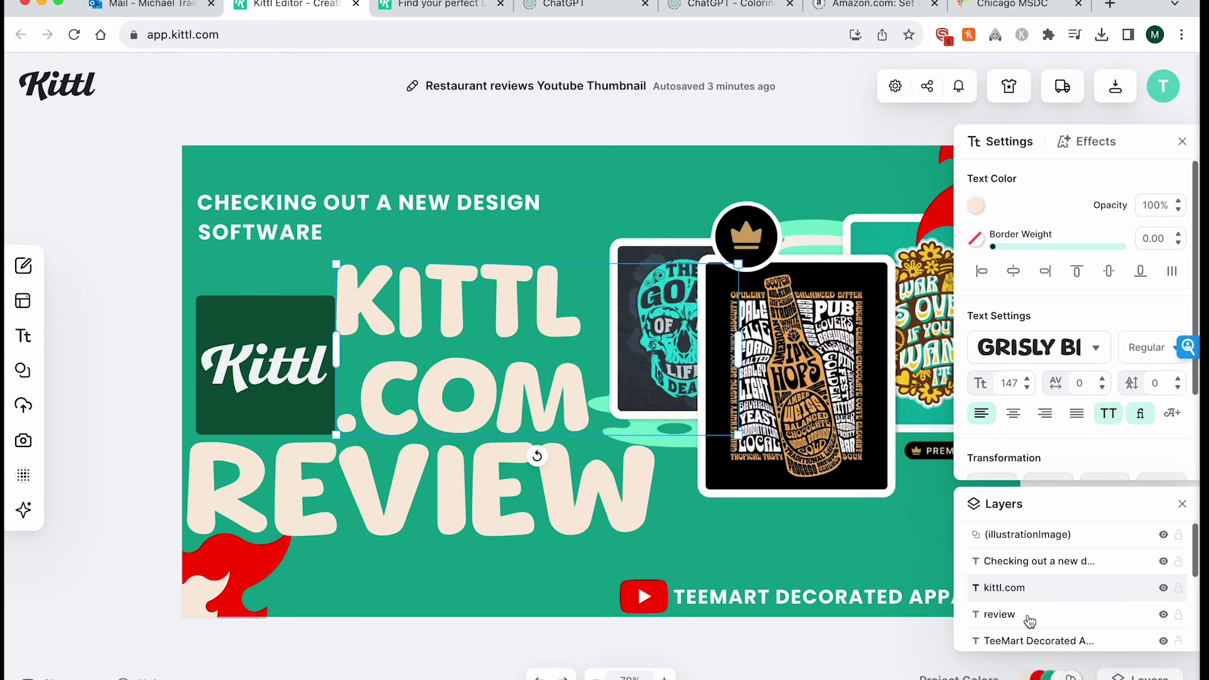
{"action": "left_click", "coordinate": [1027, 640]}
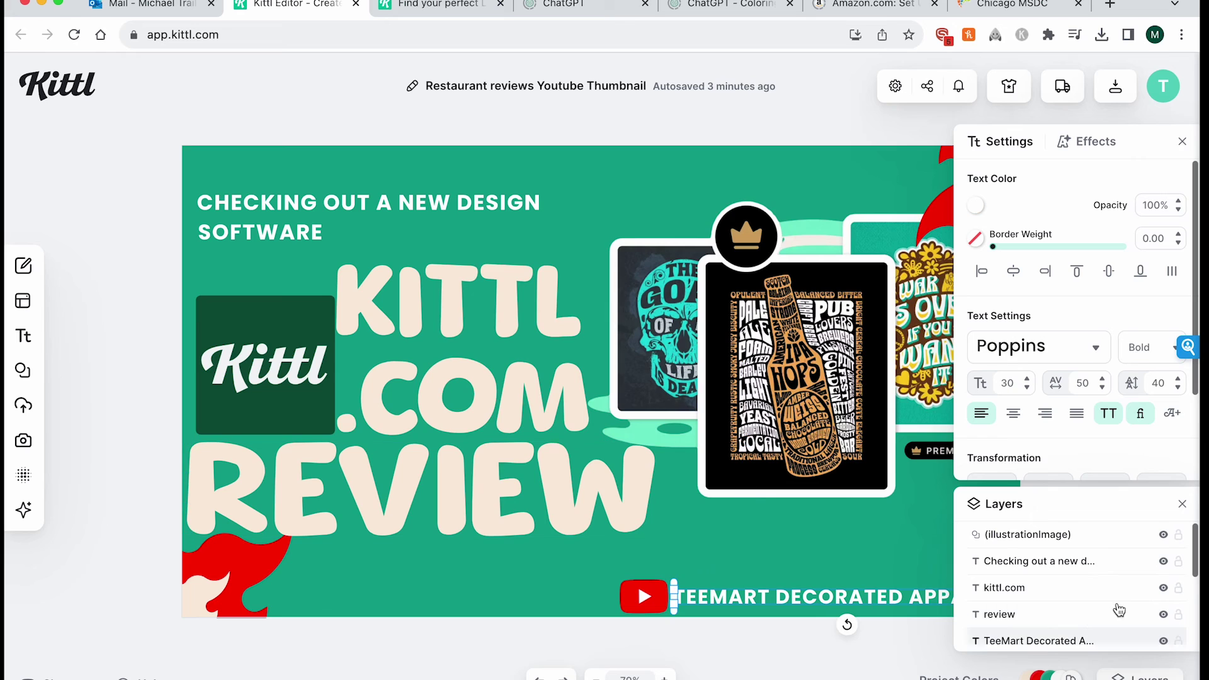
{"action": "left_click", "coordinate": [1164, 589]}
{"action": "left_click", "coordinate": [1164, 590]}
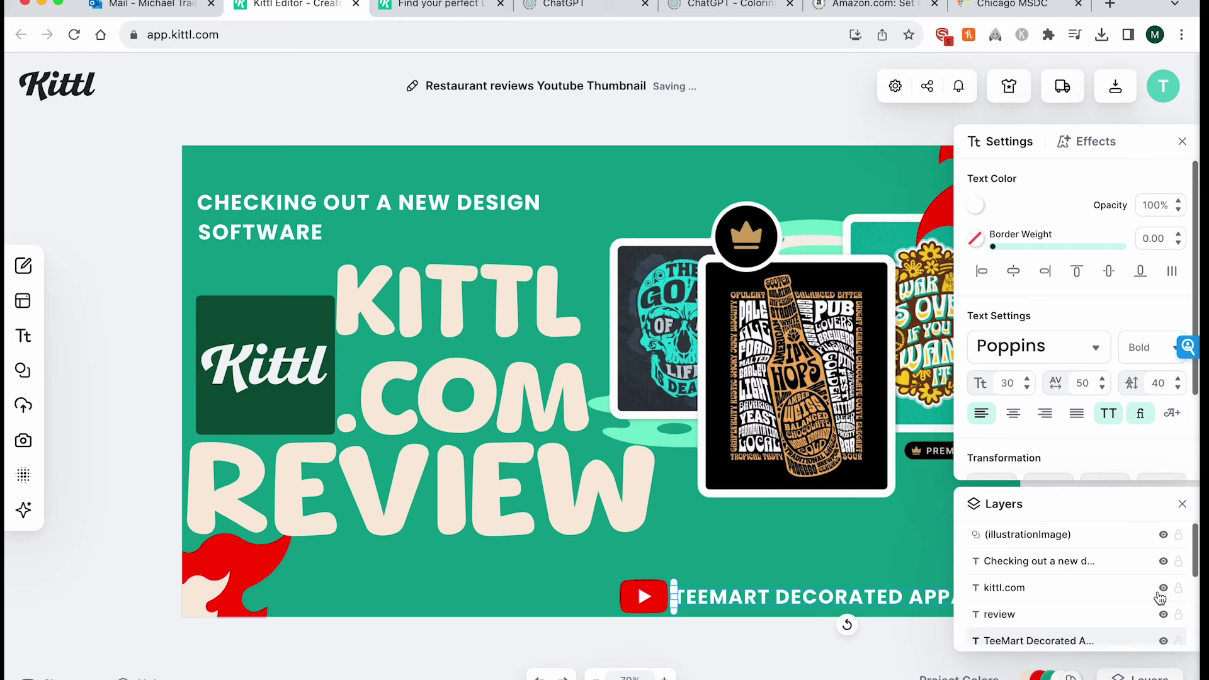
{"action": "left_click", "coordinate": [1165, 562]}
{"action": "left_click", "coordinate": [1164, 562]}
{"action": "scroll", "coordinate": [1075, 397], "scroll_direction": "down", "scroll_amount": 3}
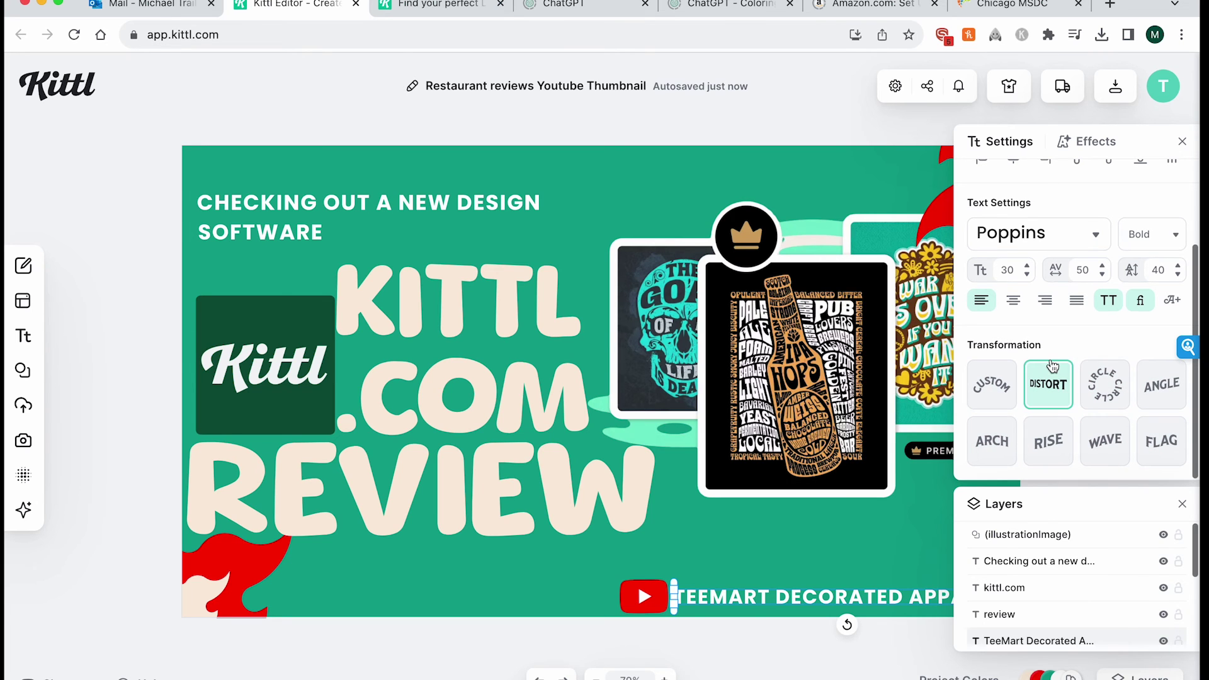
{"action": "scroll", "coordinate": [1052, 365], "scroll_direction": "up", "scroll_amount": 3}
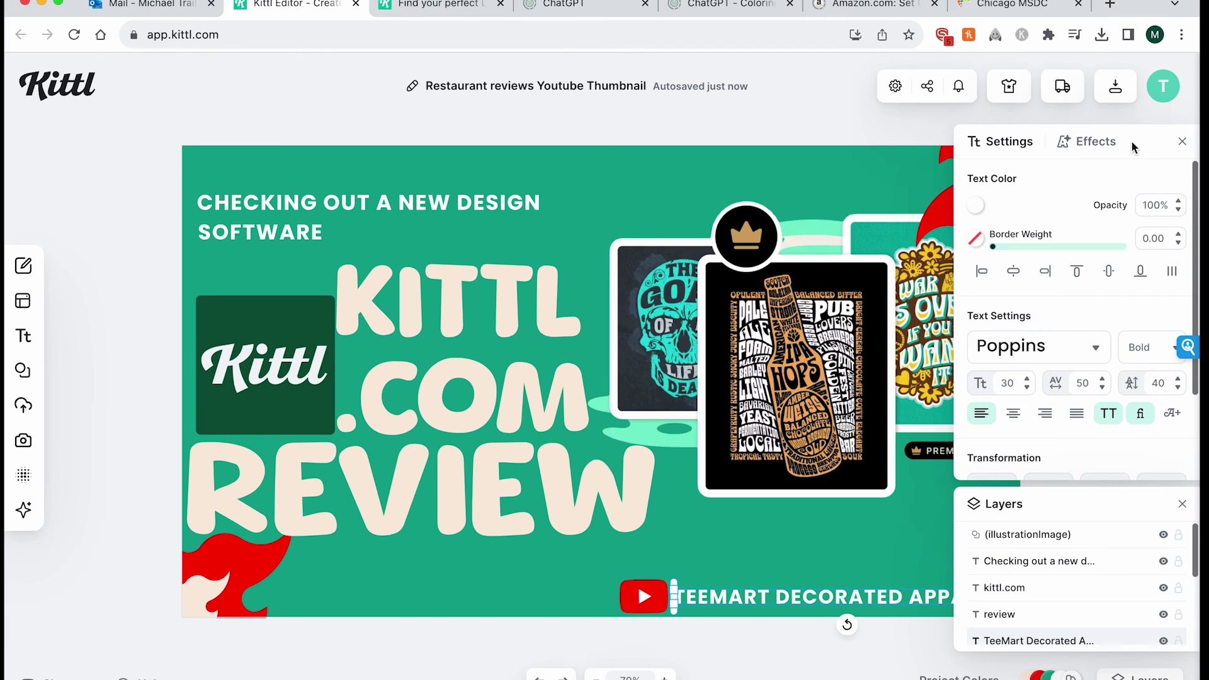
Select the KITTL.COM headline and bring up its text Effects options.
{"action": "left_click", "coordinate": [1093, 143]}
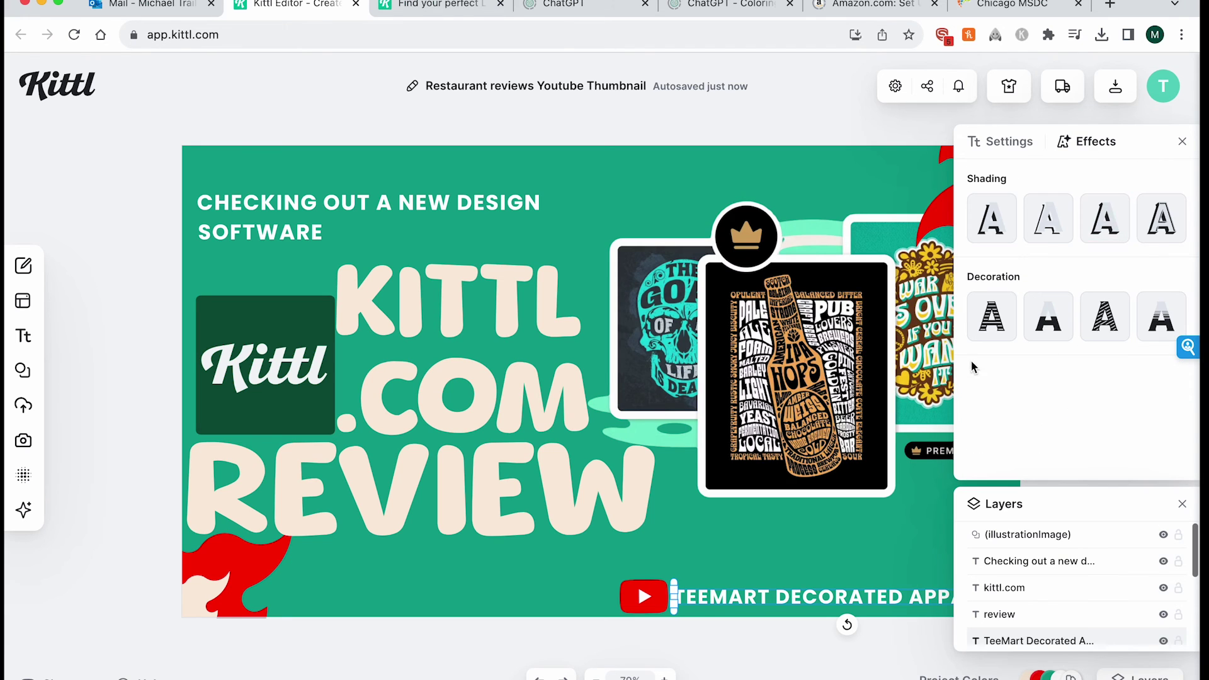
{"action": "left_click", "coordinate": [480, 297]}
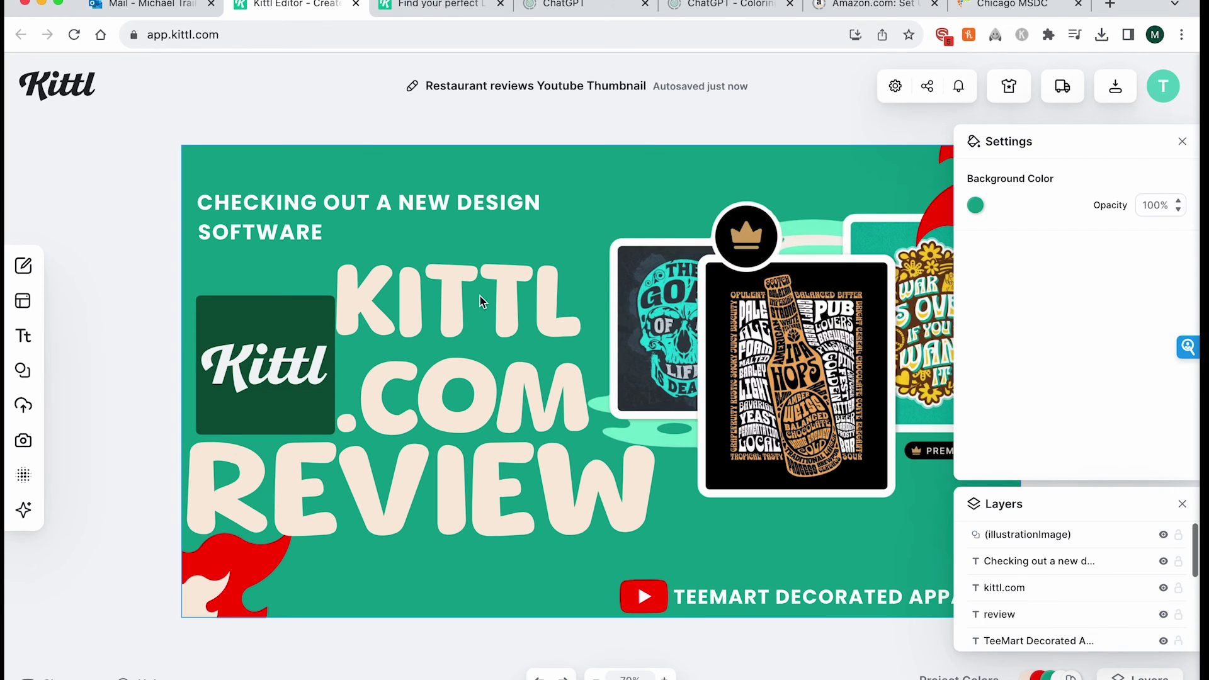
{"action": "left_click", "coordinate": [502, 293]}
{"action": "left_click", "coordinate": [1078, 142]}
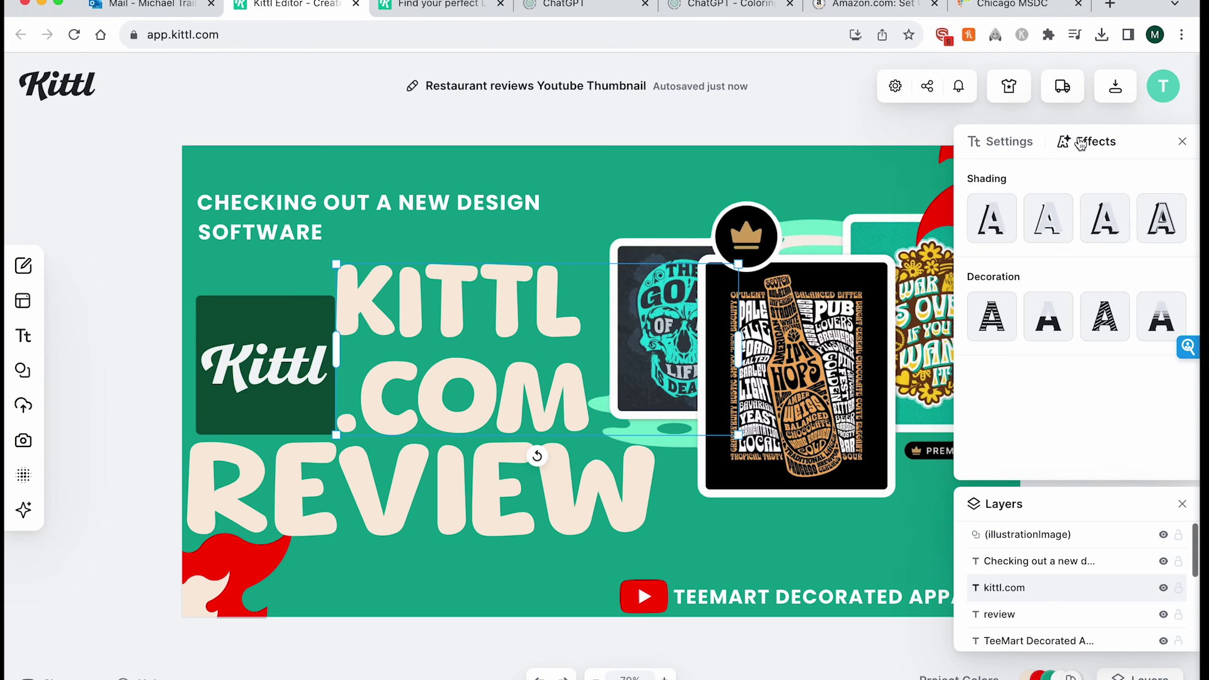
Try Drop Shadow, Detailed 3d Shadow and Horizontal Lines on the headline, then remove them and deselect.
{"action": "left_click", "coordinate": [997, 232]}
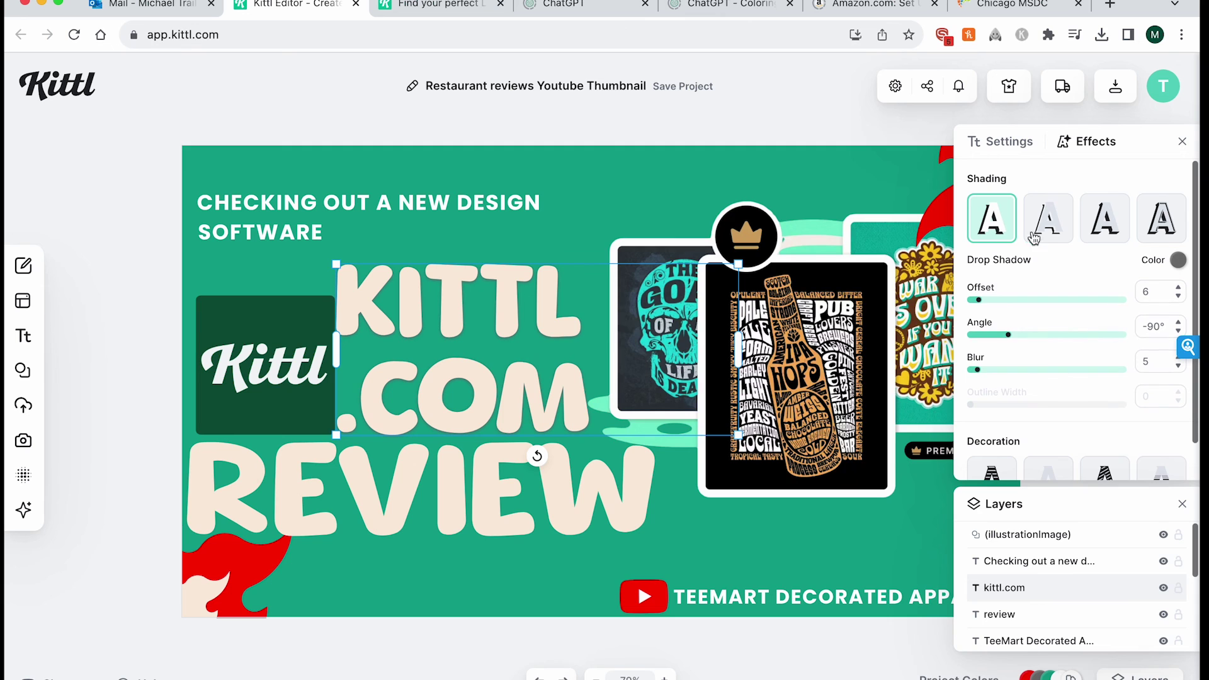
{"action": "left_click", "coordinate": [1161, 224]}
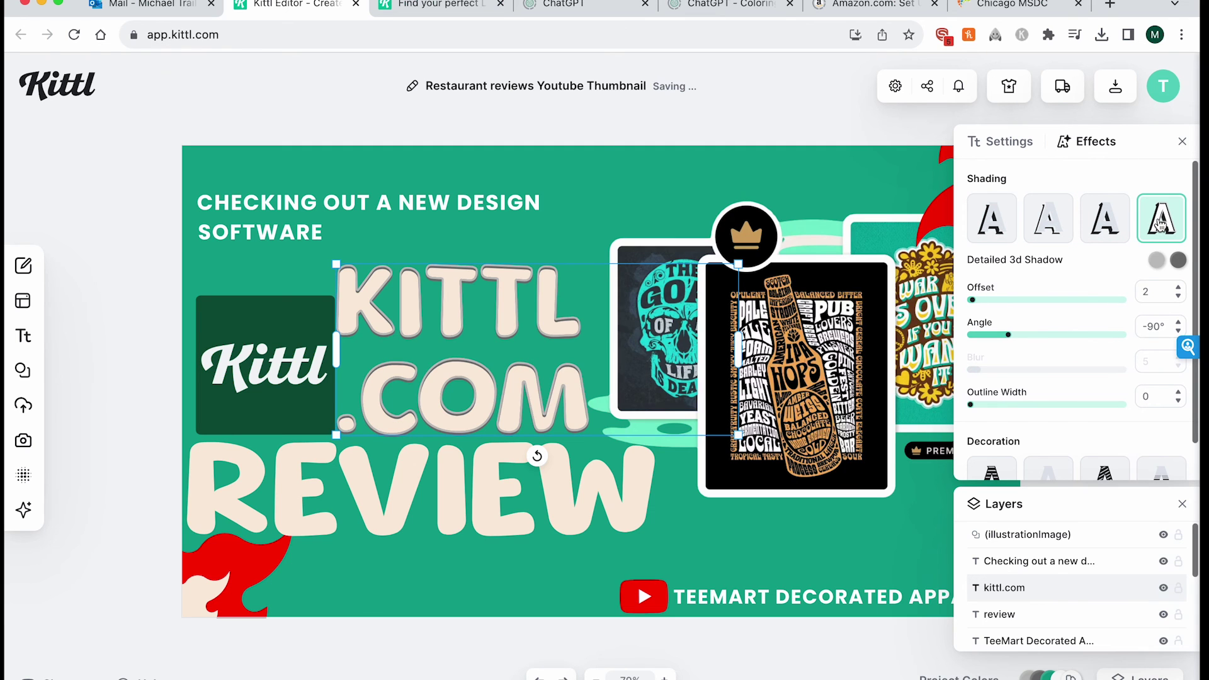
{"action": "left_click", "coordinate": [1160, 225]}
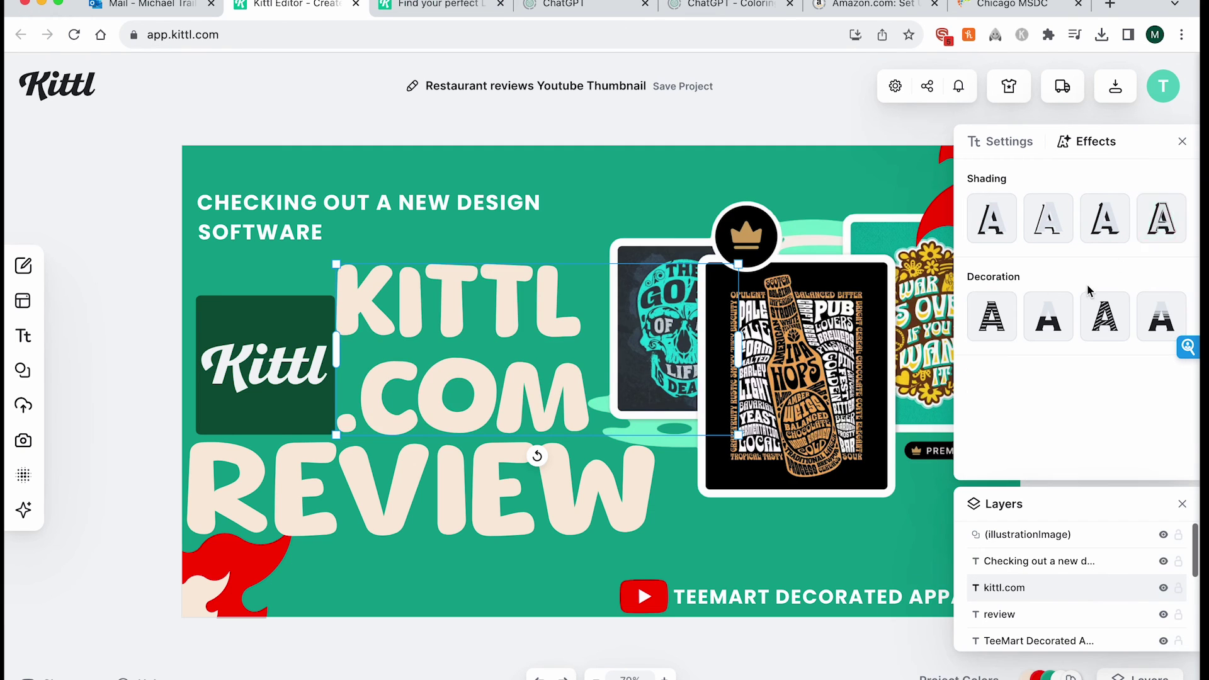
{"action": "left_click", "coordinate": [994, 326]}
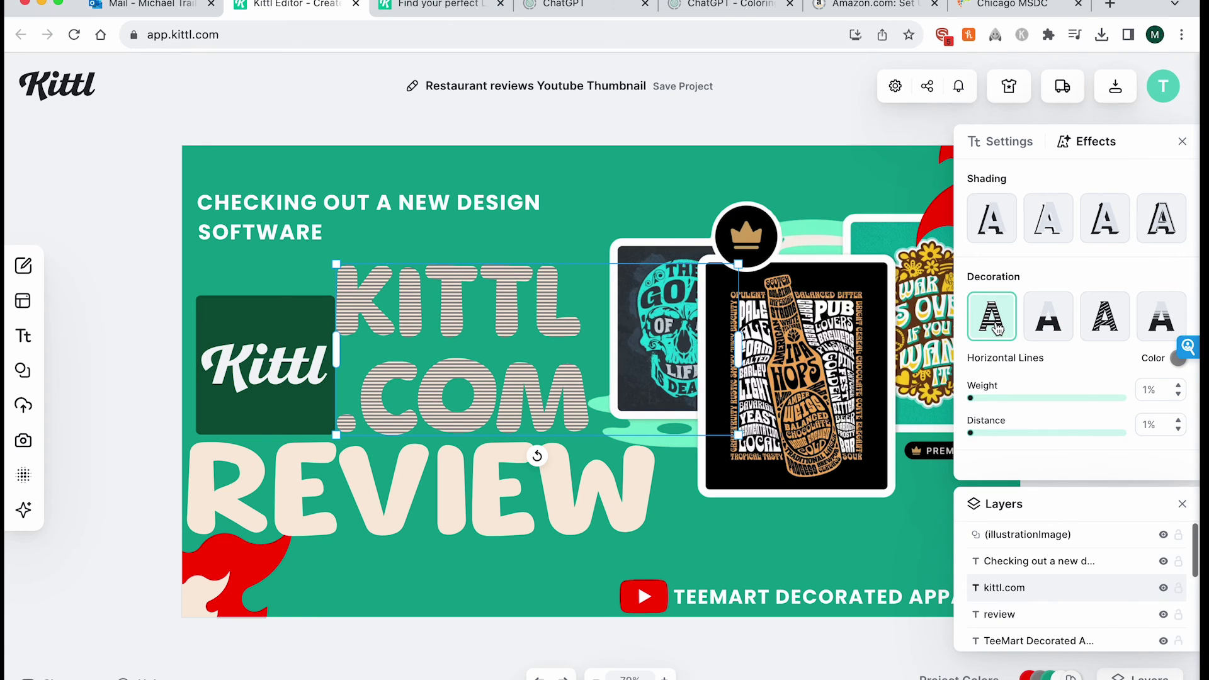
{"action": "left_click", "coordinate": [993, 327]}
{"action": "left_click", "coordinate": [803, 133]}
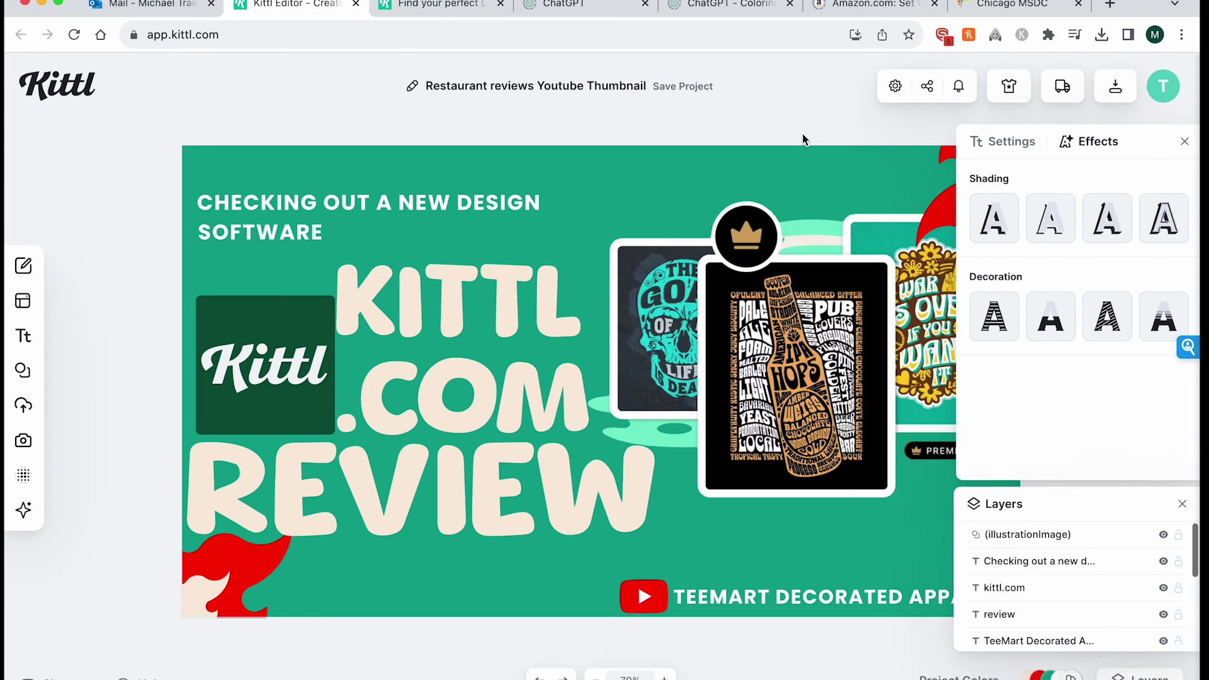